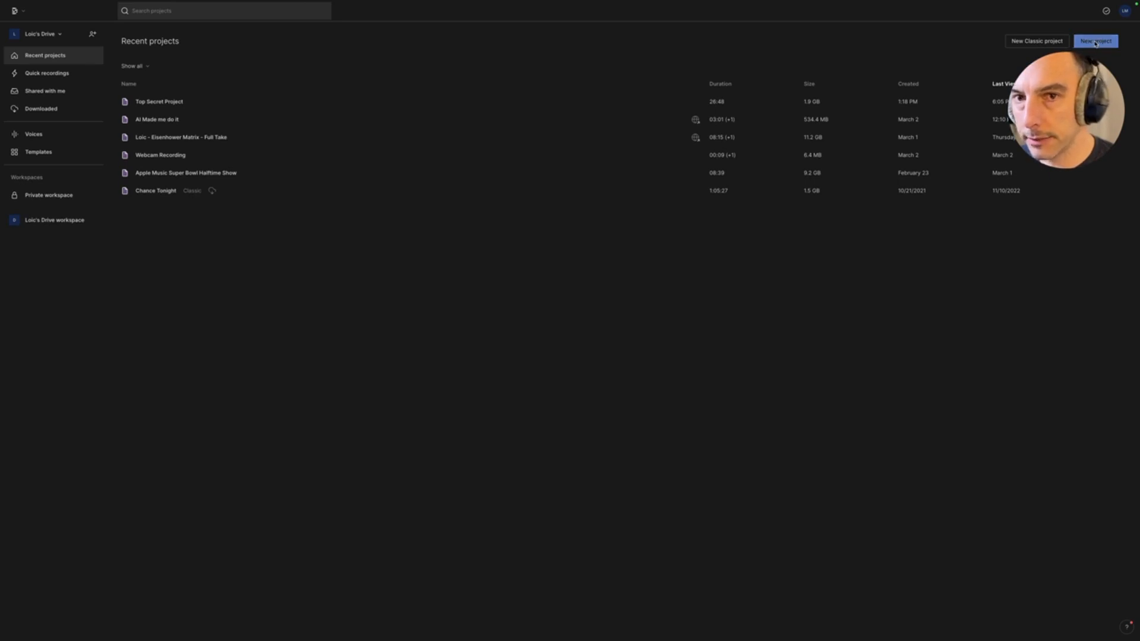
Create a new project and import the video file Snippet Apple Music Halftime show.mp4 for transcription.
left_click(1095, 41)
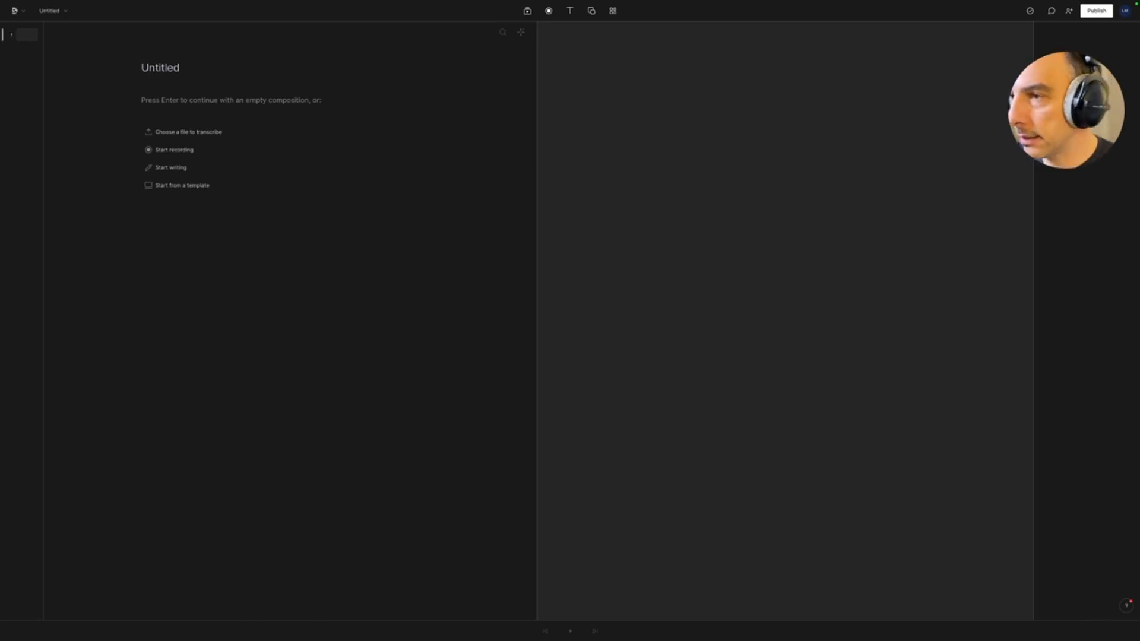
left_click_drag(1089, 247, 519, 256)
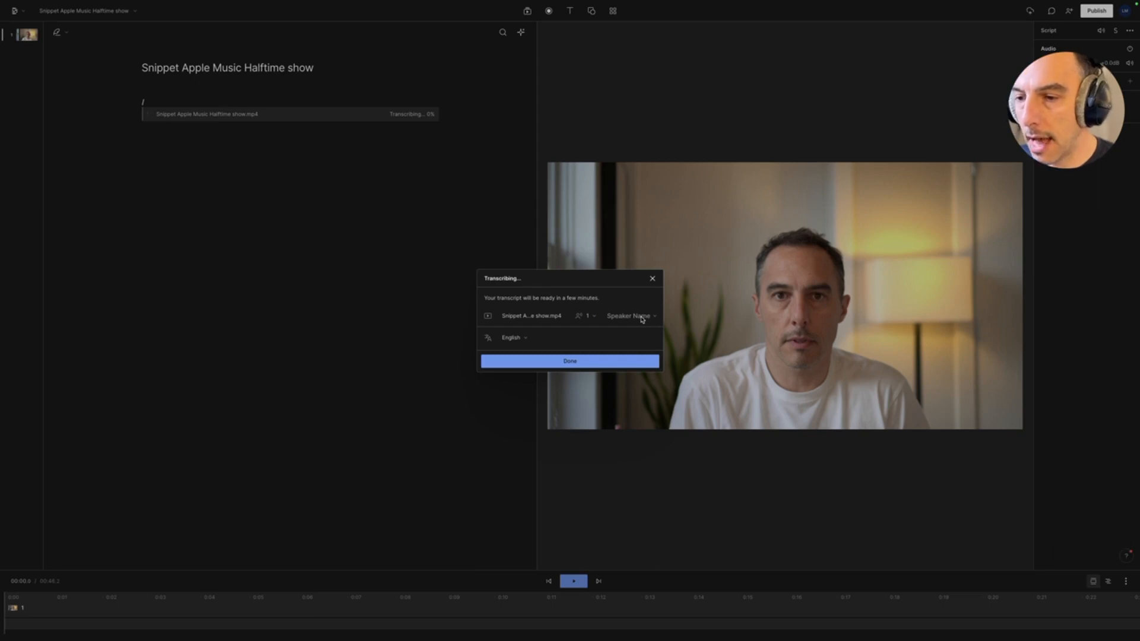
Add the speaker's name for the imported clip and finish the transcription setup with English as the language.
left_click(642, 318)
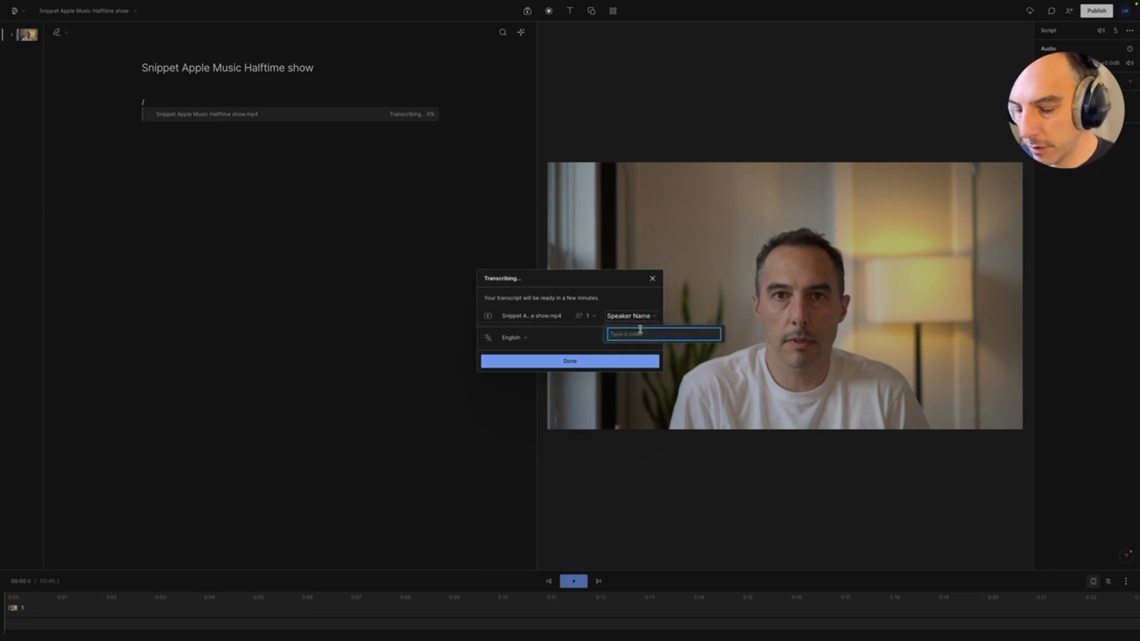
type("Loic")
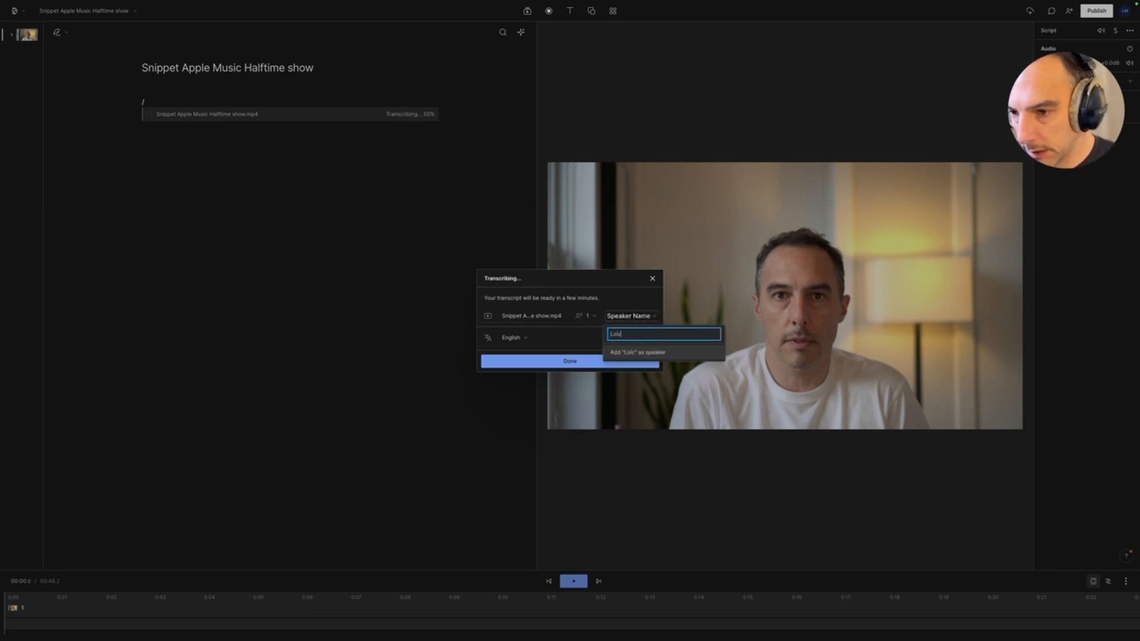
key("Return")
left_click(606, 364)
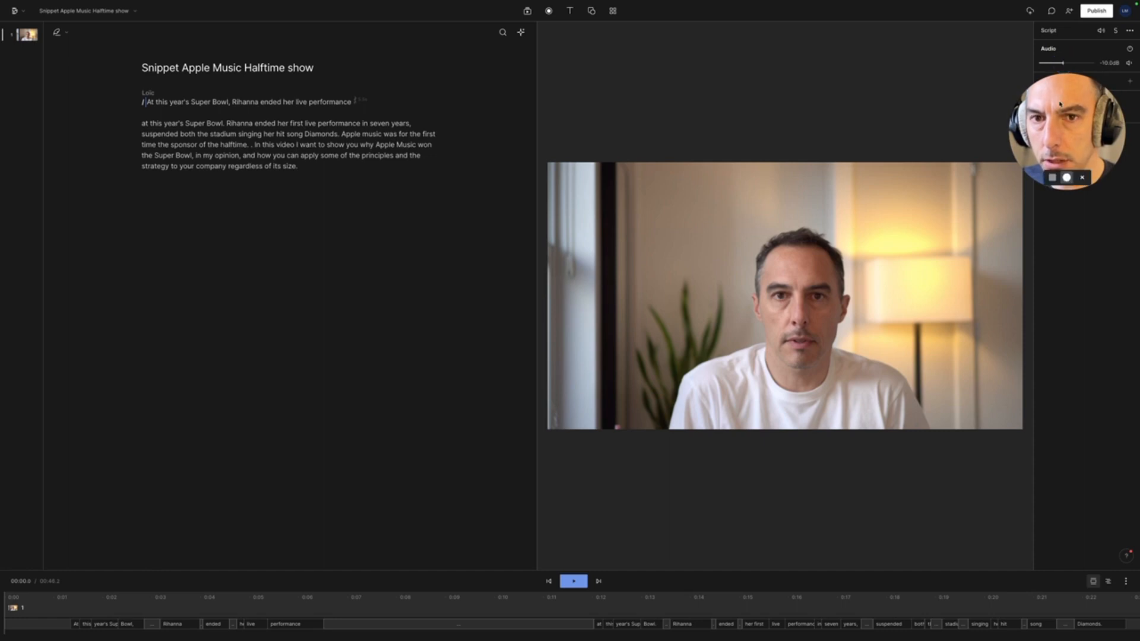
Play the opening of the clip and examine its audio waveform in a temporarily enlarged timeline.
left_click_drag(1061, 104, 1065, 75)
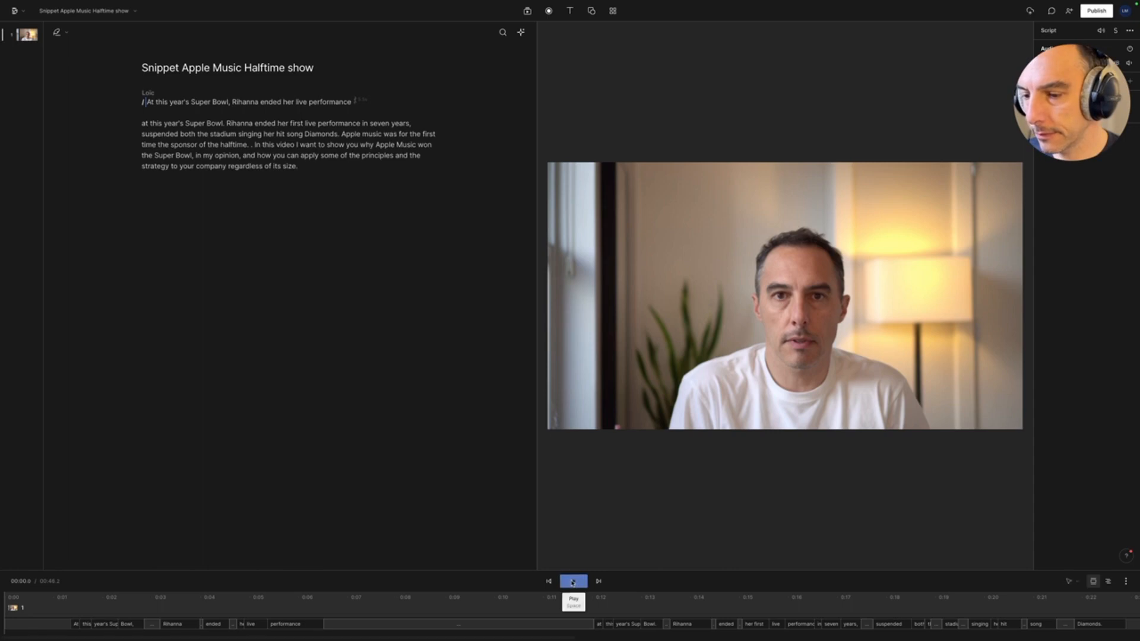
left_click(573, 583)
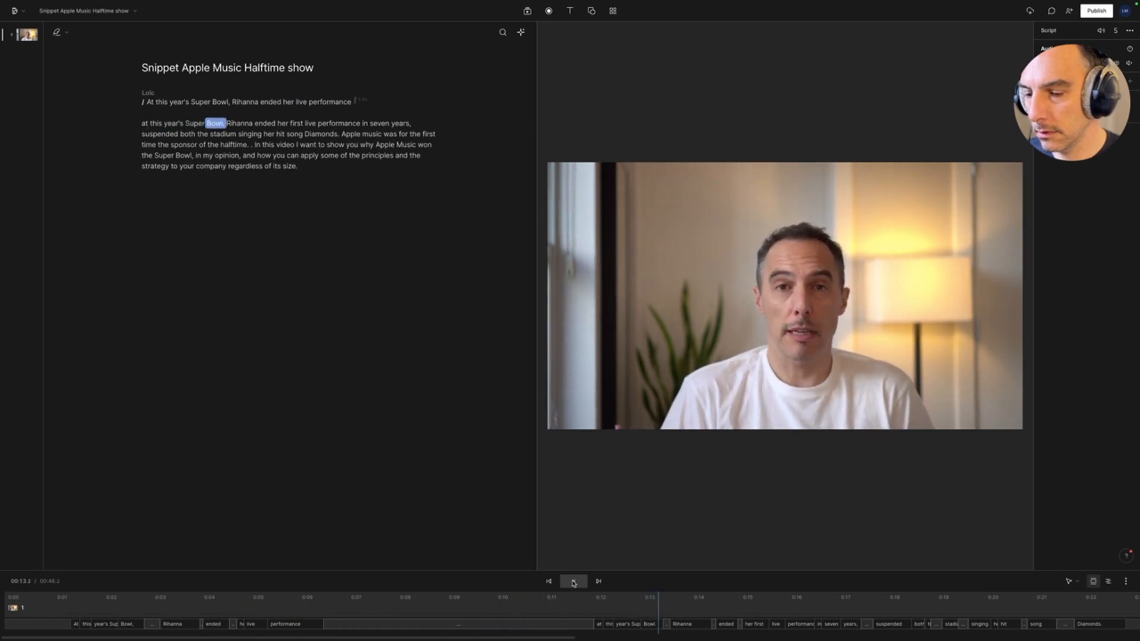
left_click(573, 581)
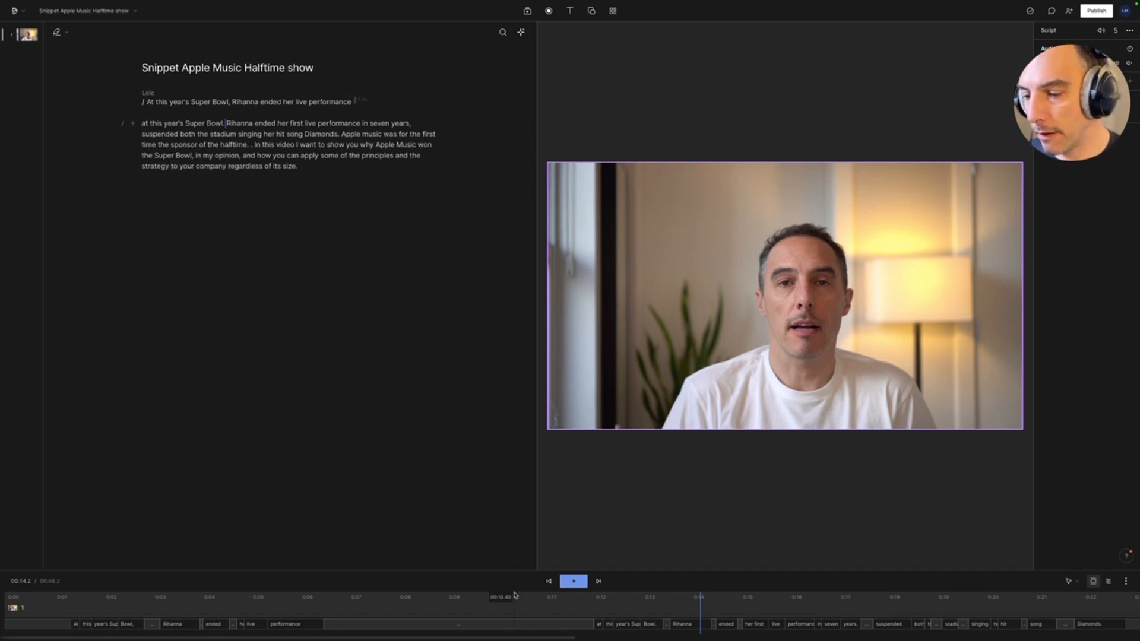
left_click_drag(516, 568, 534, 363)
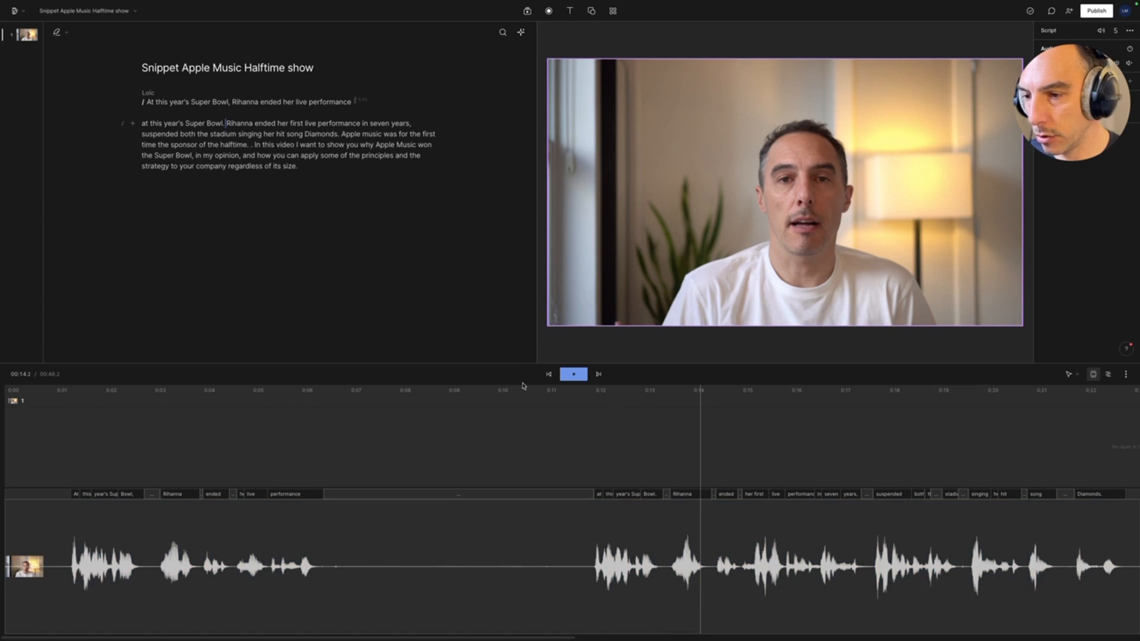
left_click_drag(525, 363, 508, 576)
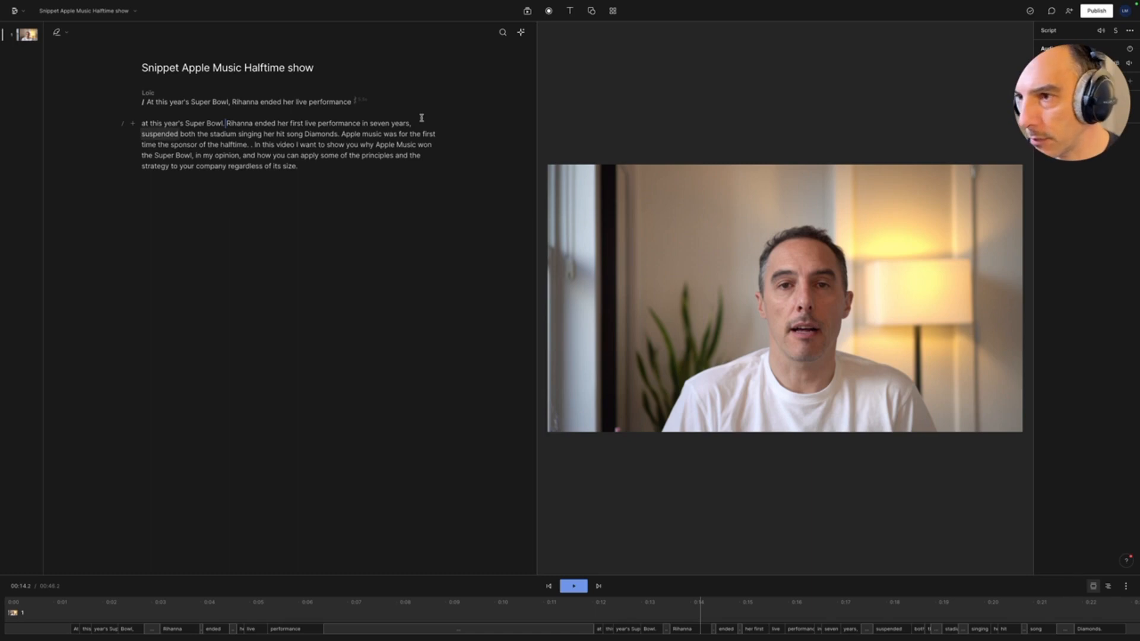
Shorten all word gaps of 1 second or more to 0.5 seconds across the composition.
left_click(522, 32)
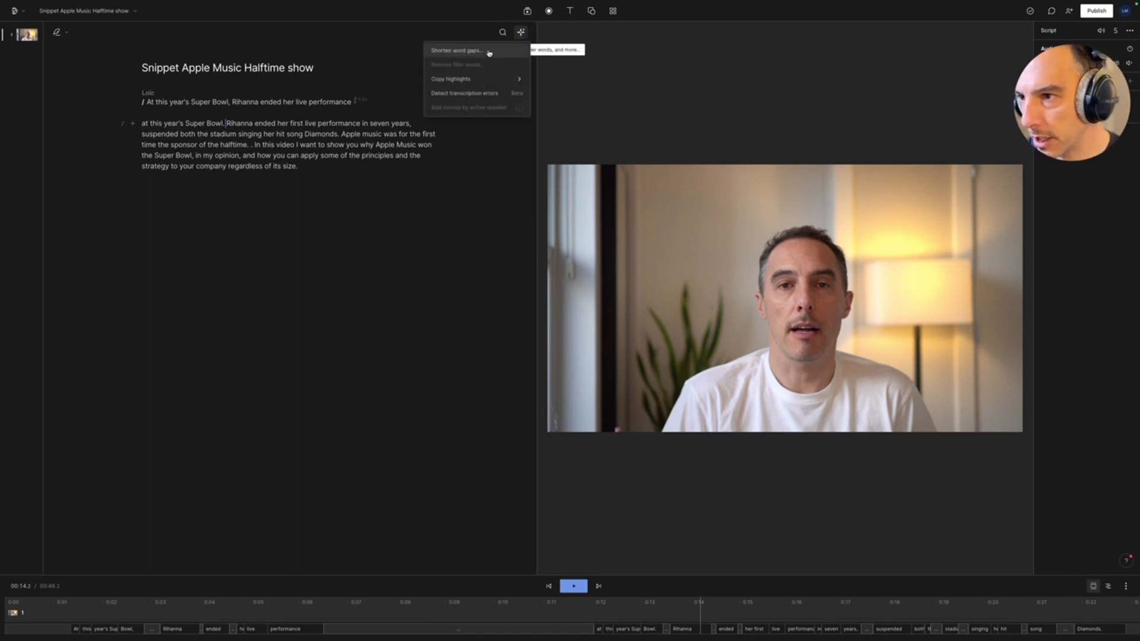
left_click(479, 53)
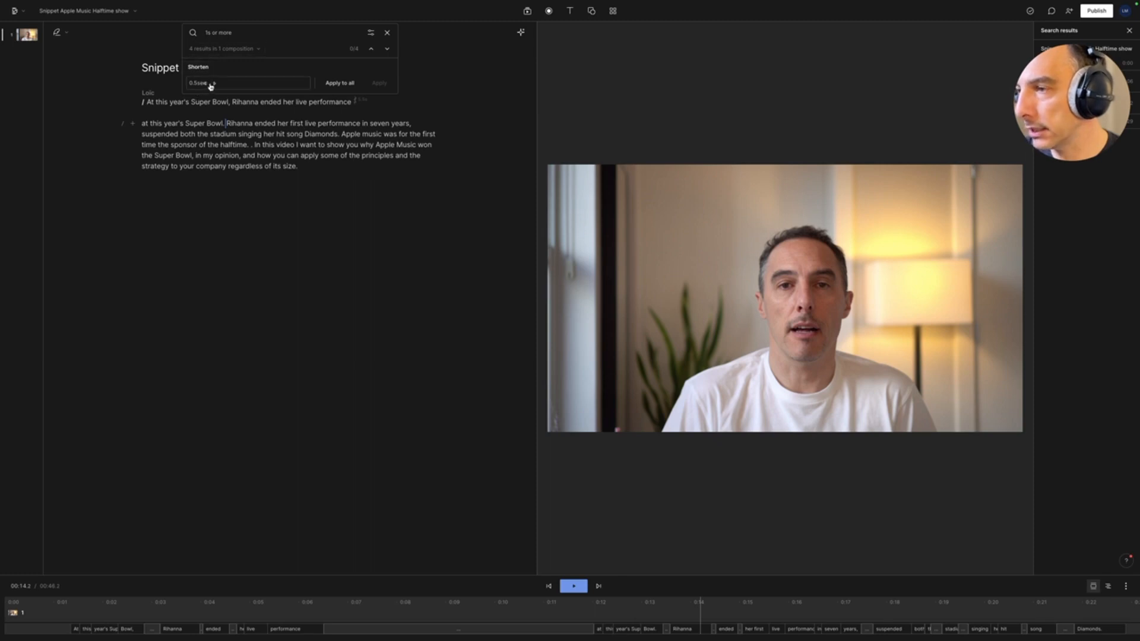
left_click(340, 83)
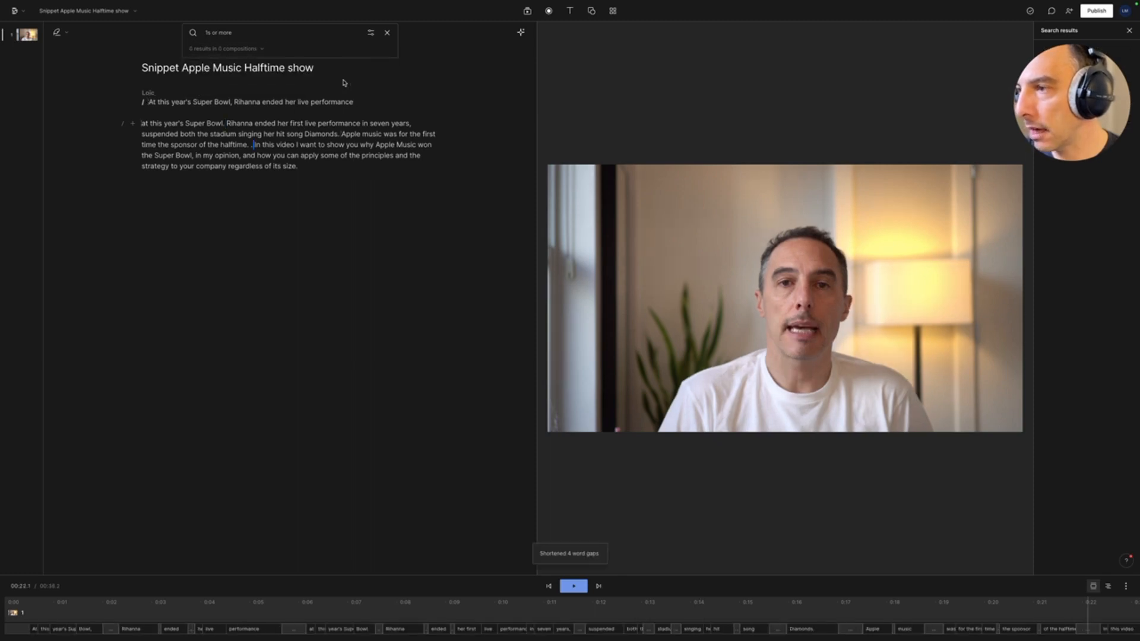
Play the second take, and delete the false-start first line of the script together with the empty line it leaves.
left_click(143, 123)
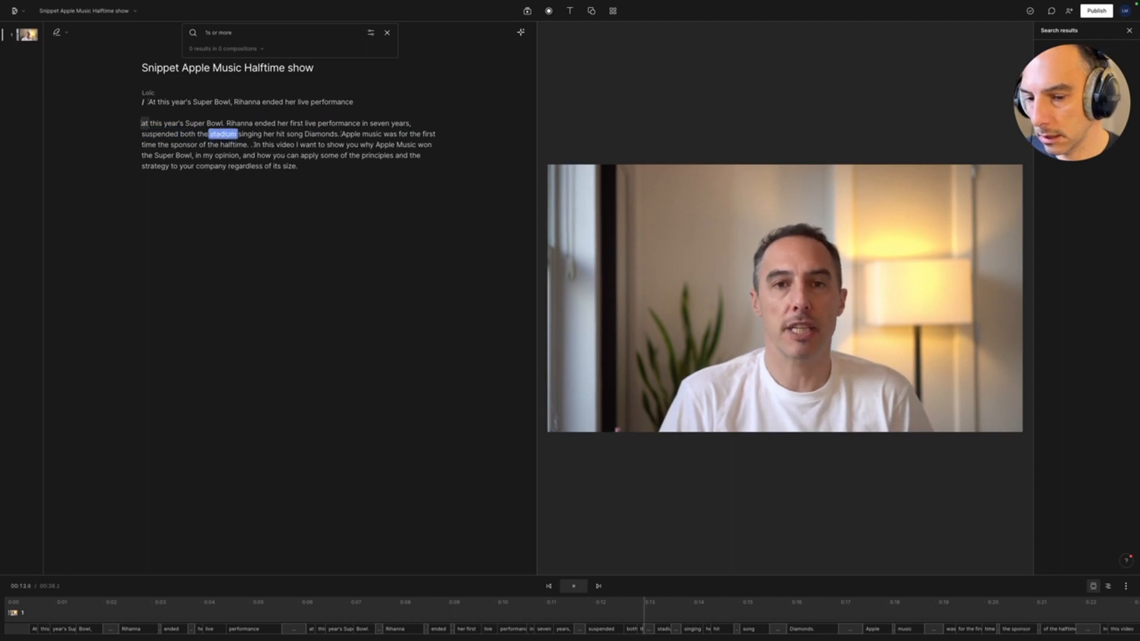
key("space")
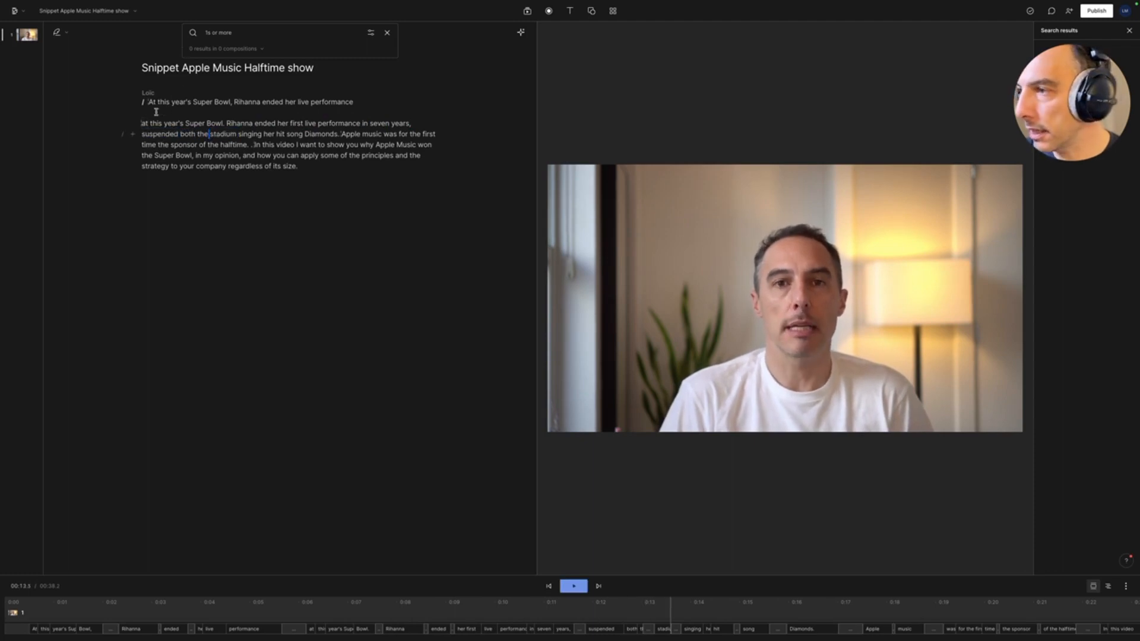
left_click(363, 102)
left_click_drag(363, 101, 146, 100)
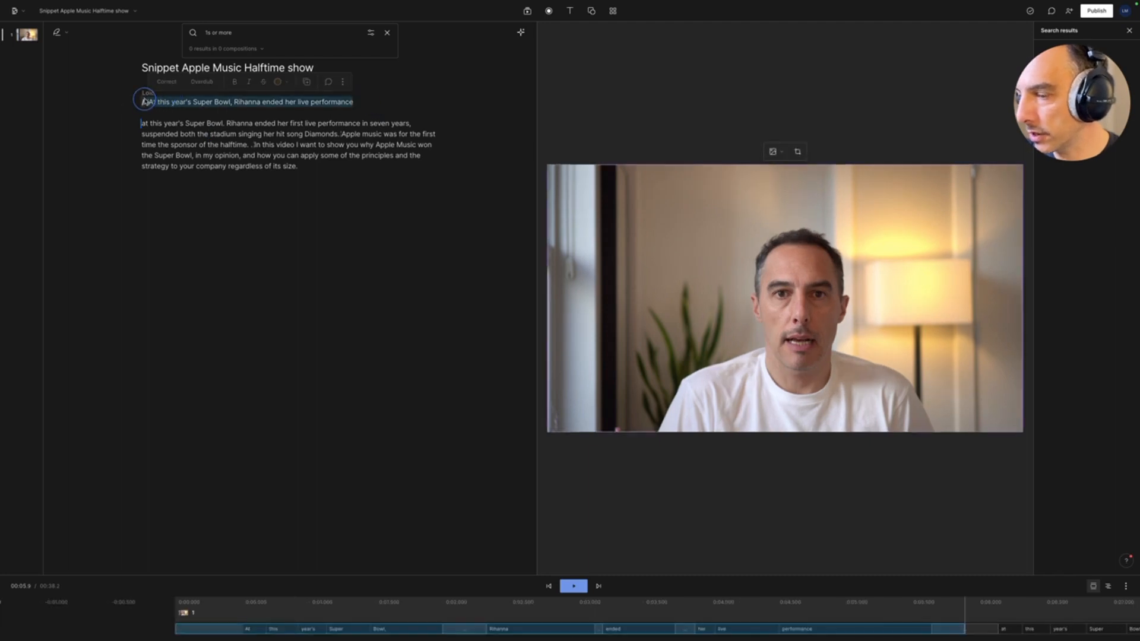
key("BackSpace")
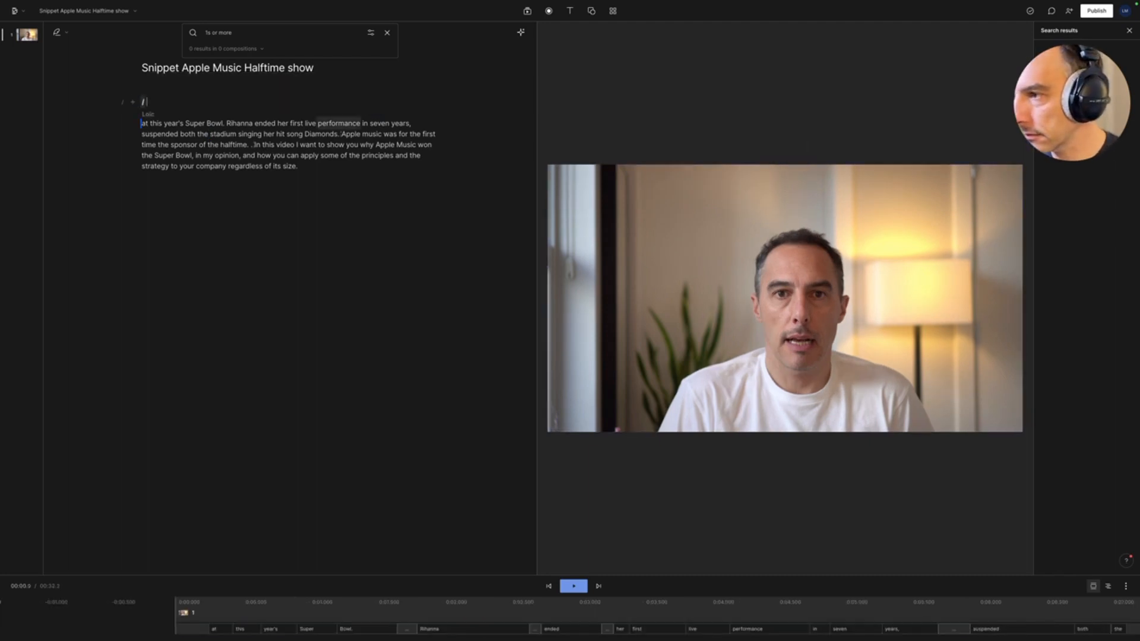
key("BackSpace")
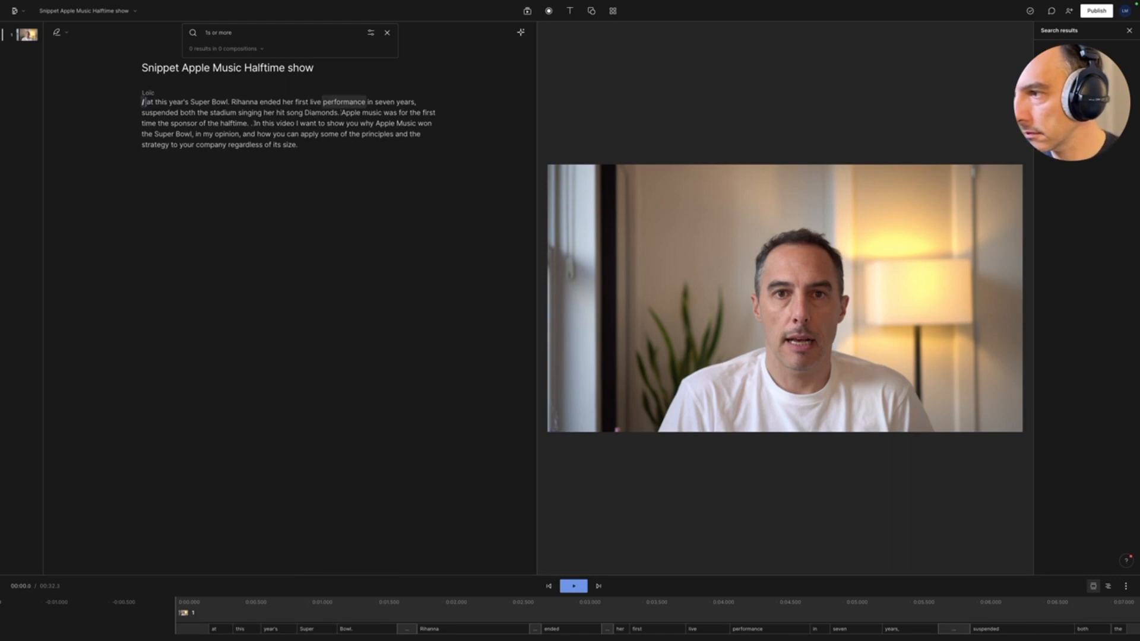
Play the new opening and correct the first word of the transcript to "At".
key("space")
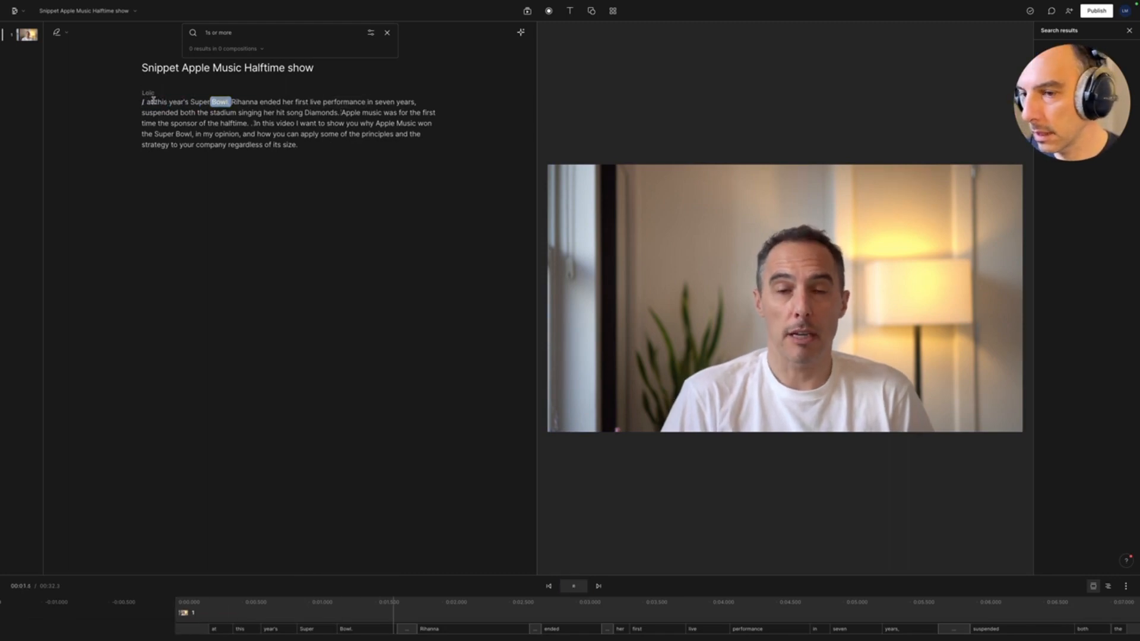
key("space")
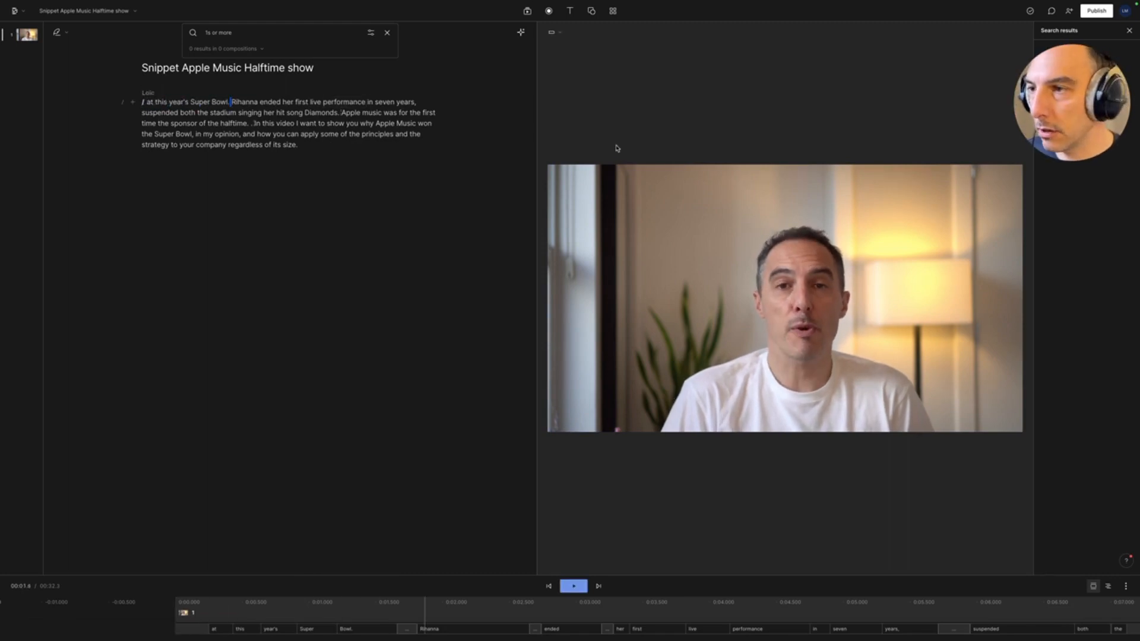
double_click(148, 102)
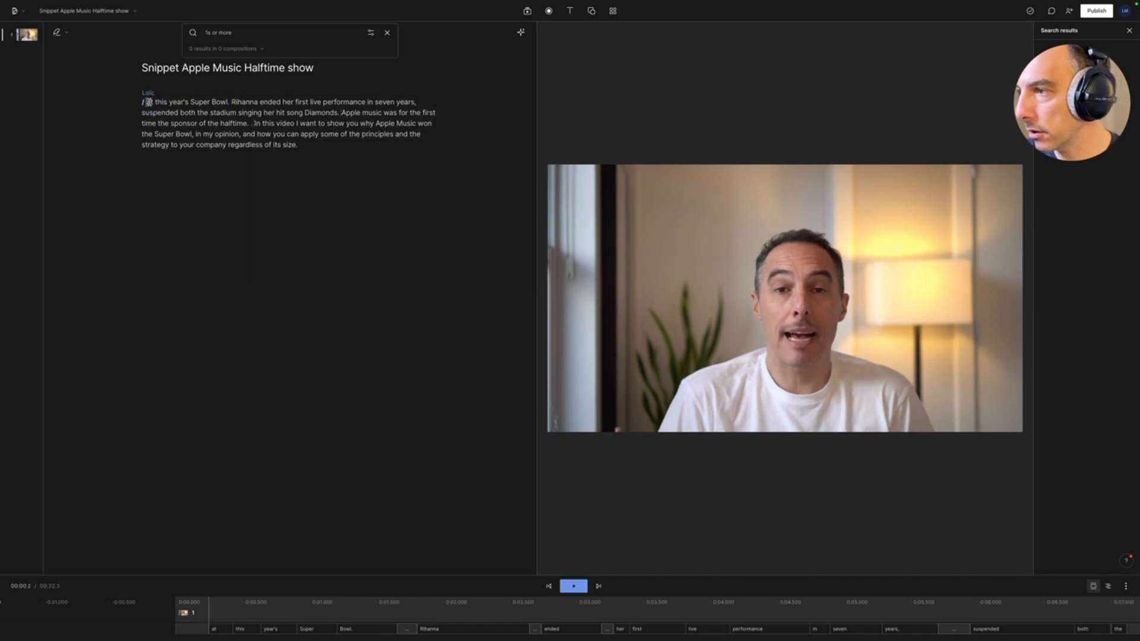
left_click(67, 83)
type("A")
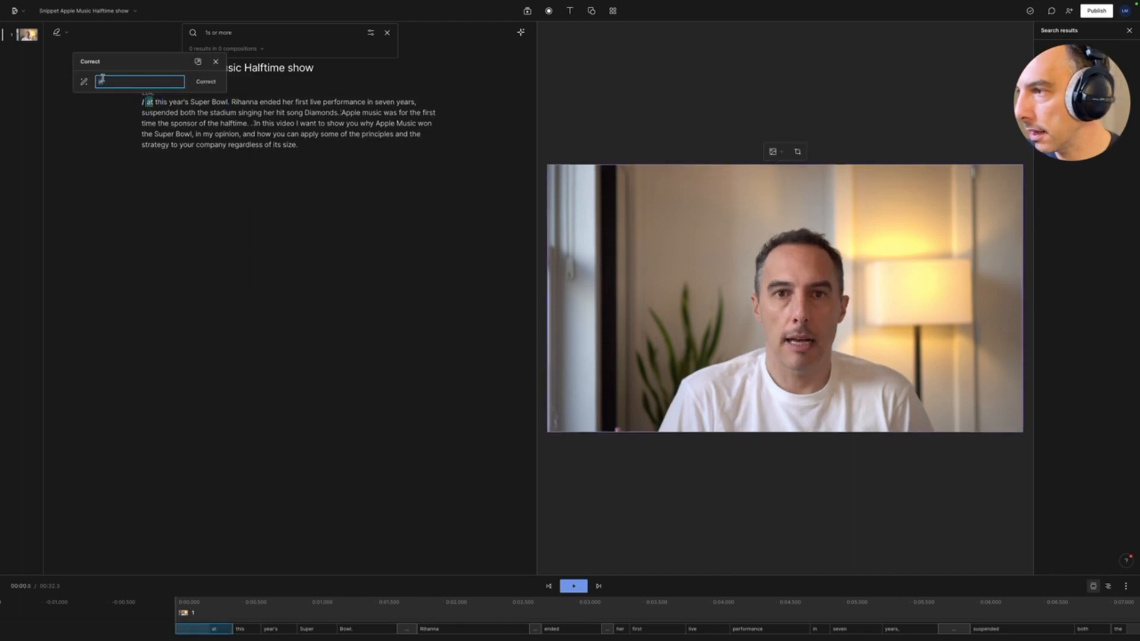
type("t")
left_click(206, 81)
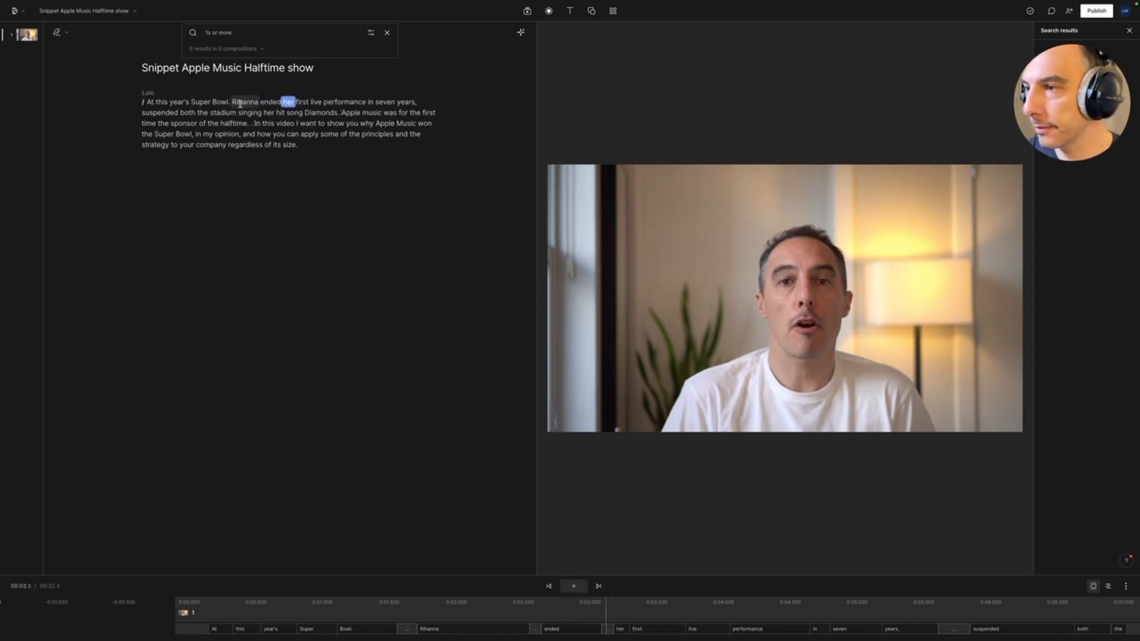
Replace the period after "Super Bowl" in the first sentence with a comma and correct the following word to "Rihanna".
left_click(233, 102)
left_click(230, 103)
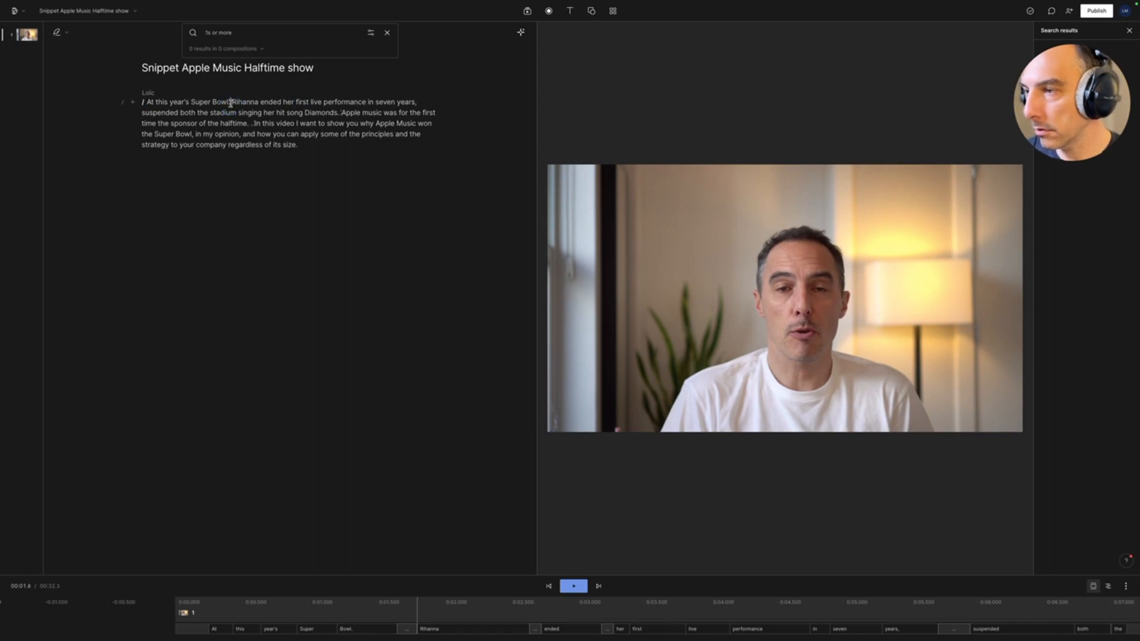
type(",")
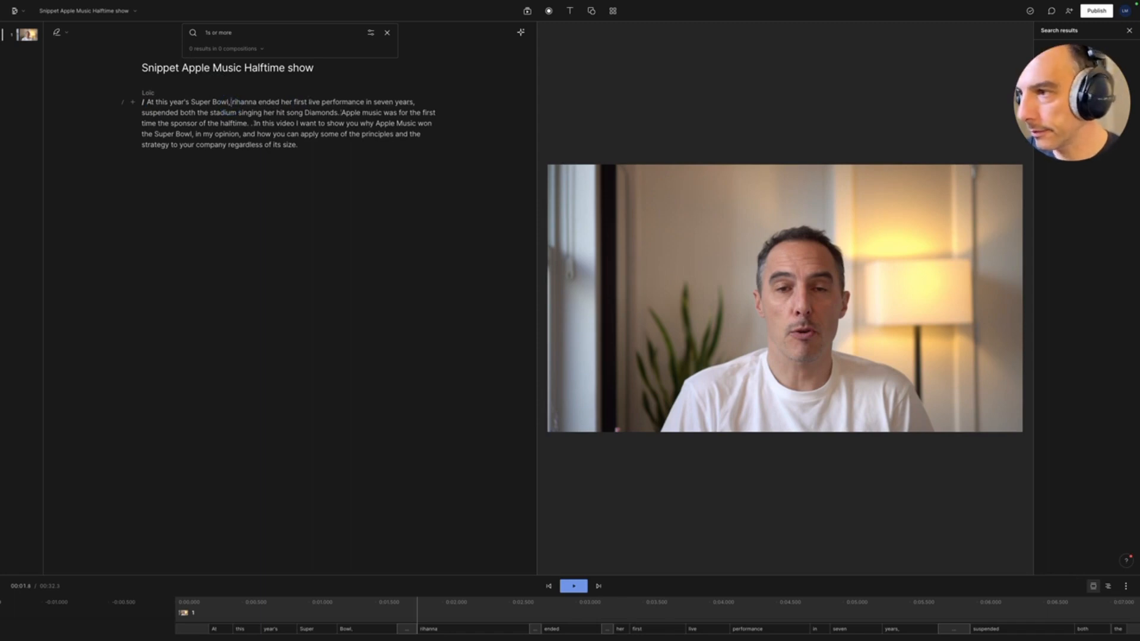
double_click(236, 102)
left_click(162, 84)
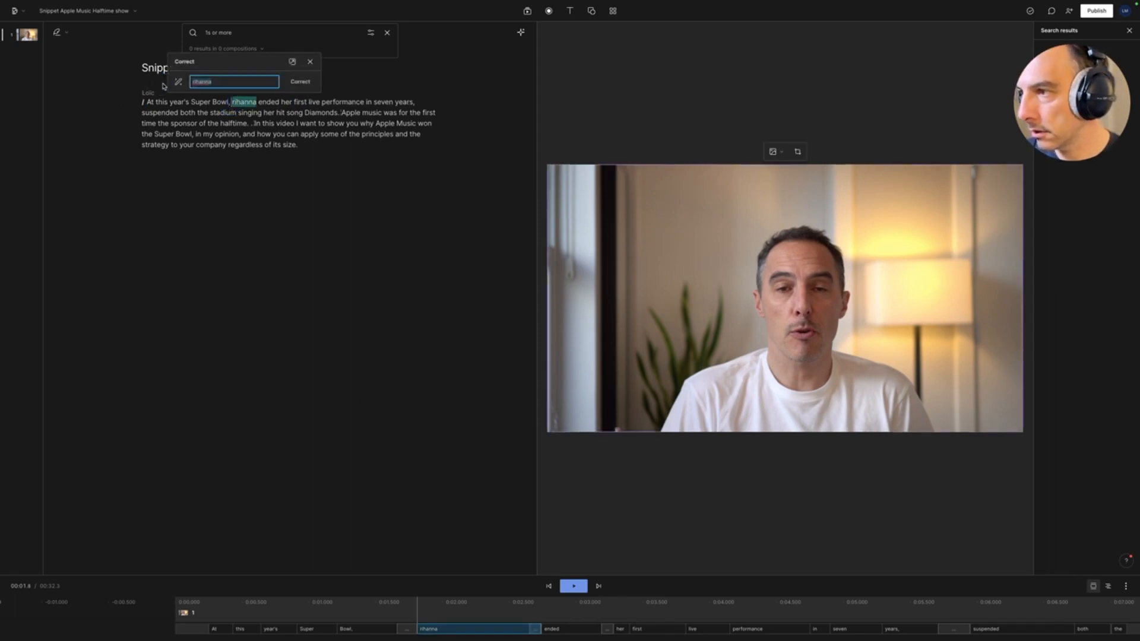
type("Rihanna")
key("Return")
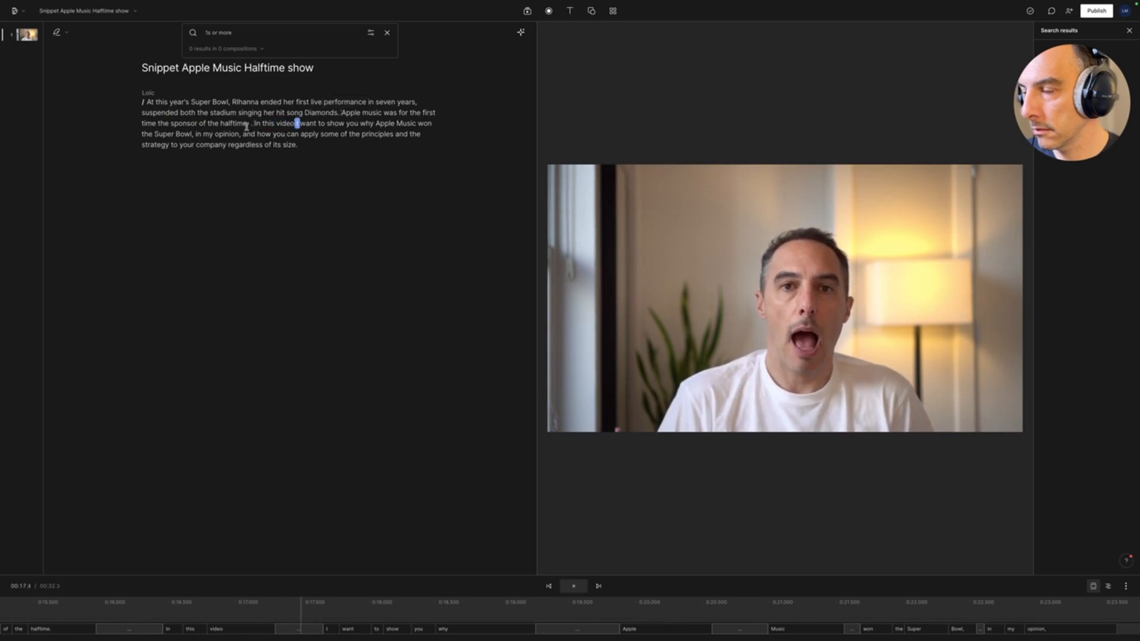
Correct "halftime" in the sponsor sentence to "halftime show" and replace the stray punctuation after it with a single period.
double_click(226, 122)
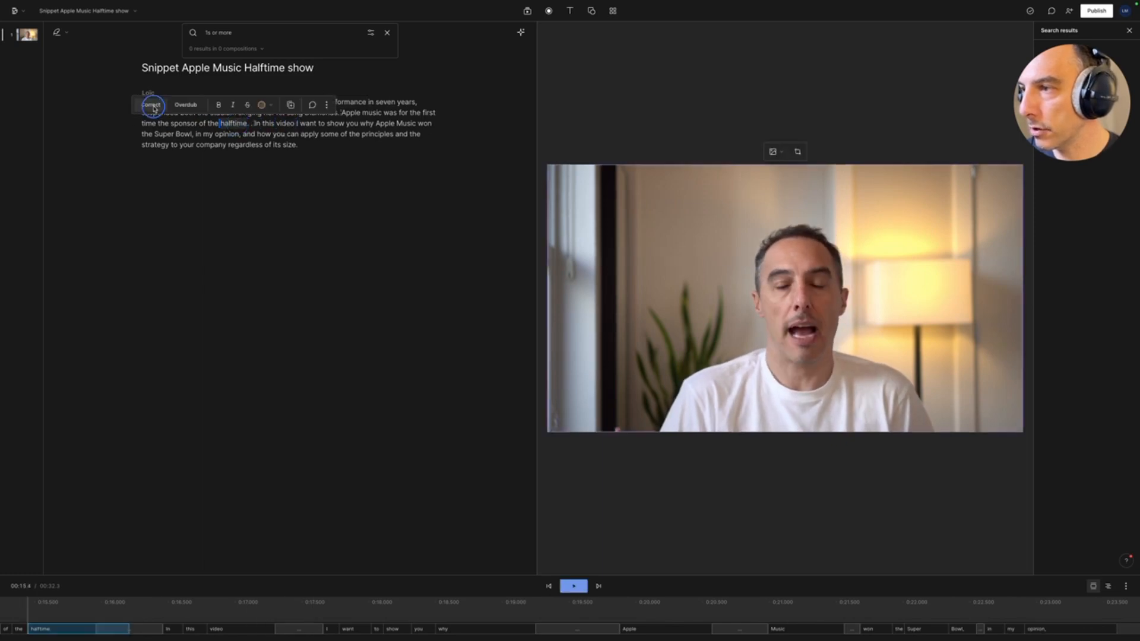
left_click(152, 106)
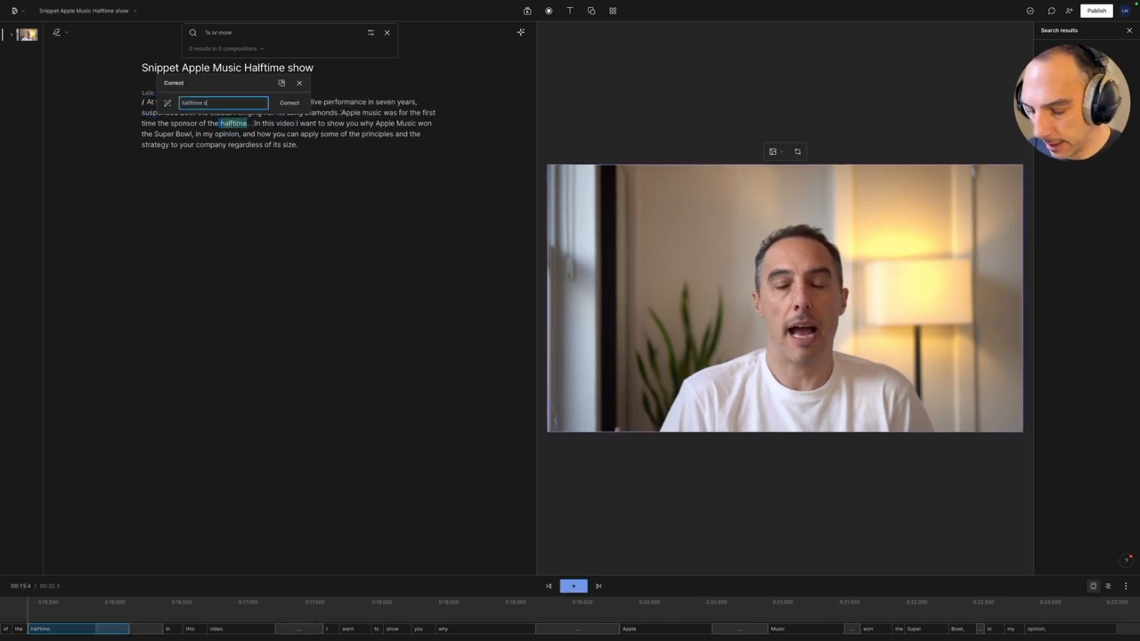
key("Return")
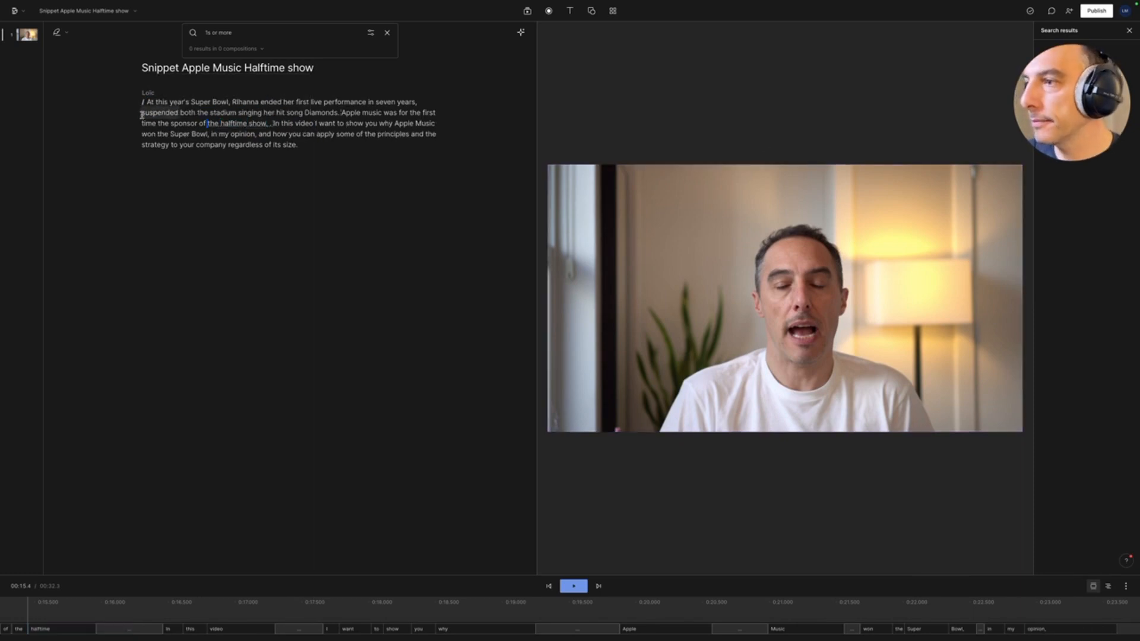
left_click(267, 126)
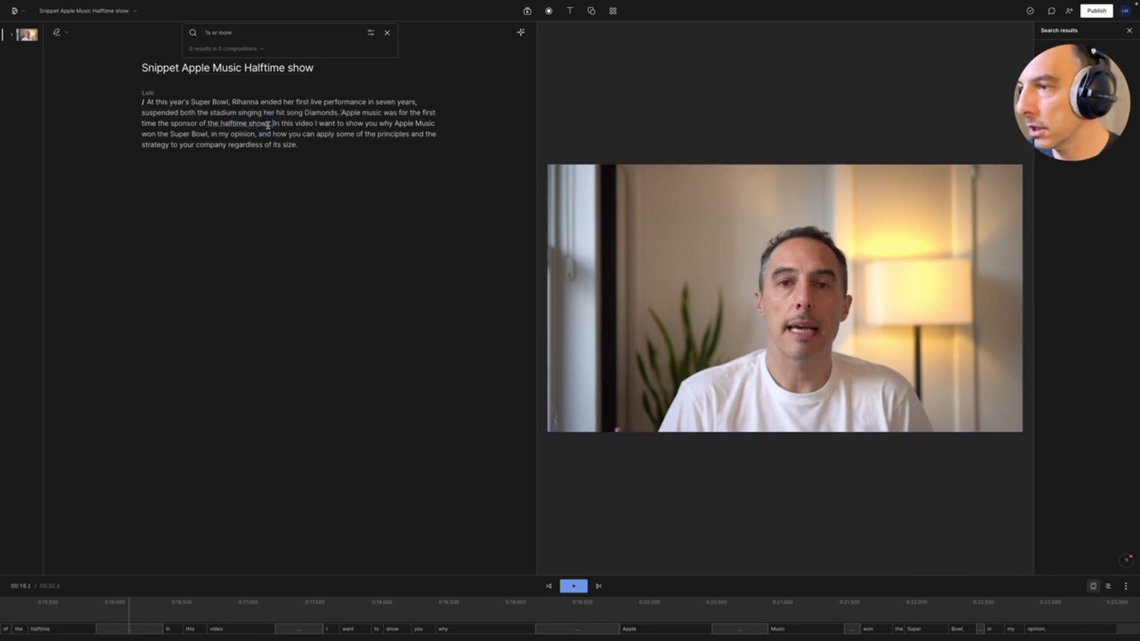
type(".")
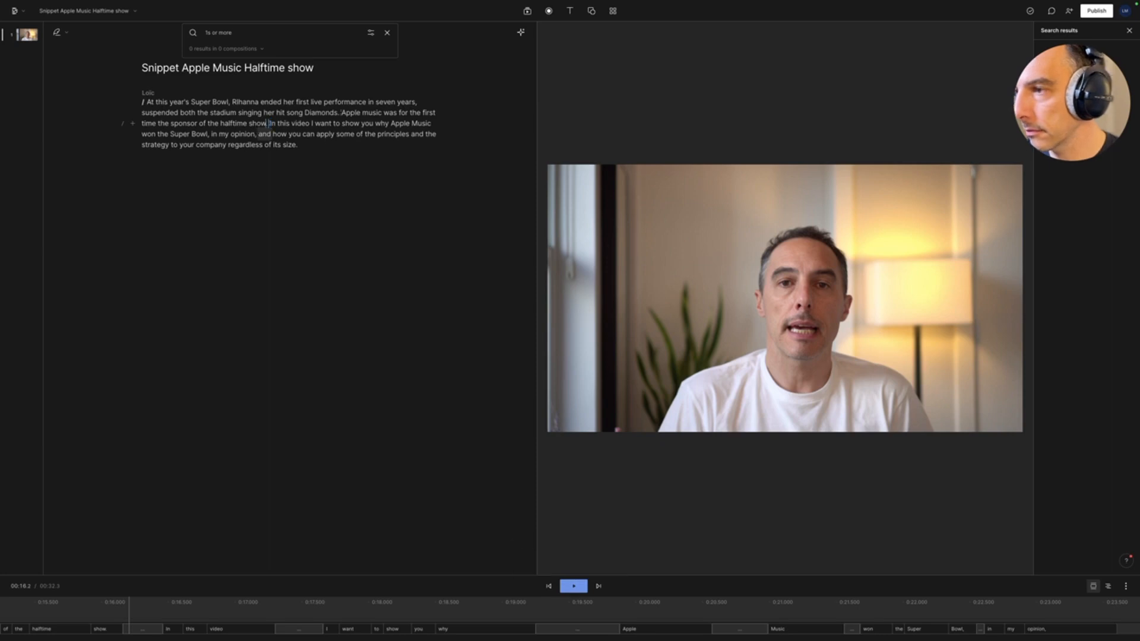
Play the script from the sponsor sentence to the end and enlarge the timeline to examine the clip's waveform.
left_click(189, 124)
key("space")
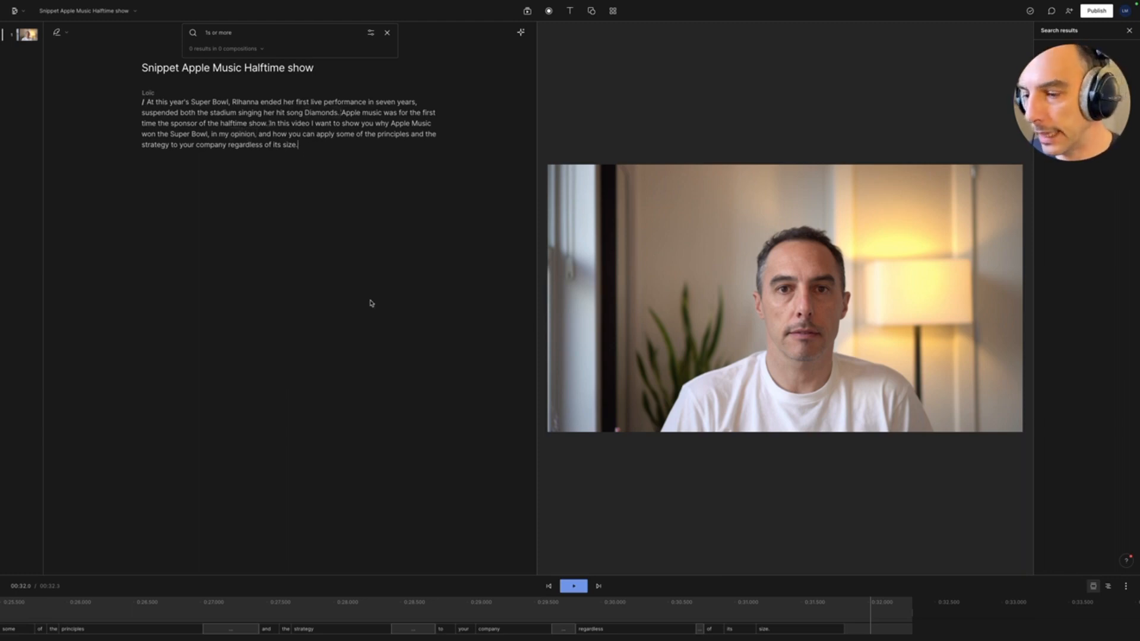
scroll(558, 636, "down", 5)
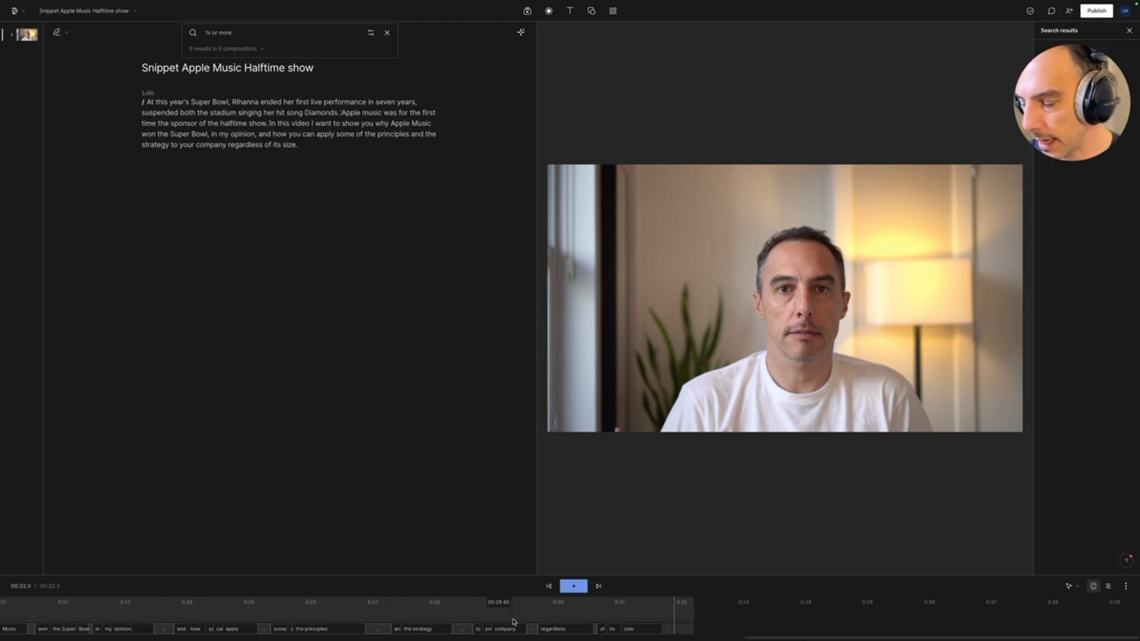
left_click_drag(484, 575, 497, 384)
scroll(124, 568, "left", 10)
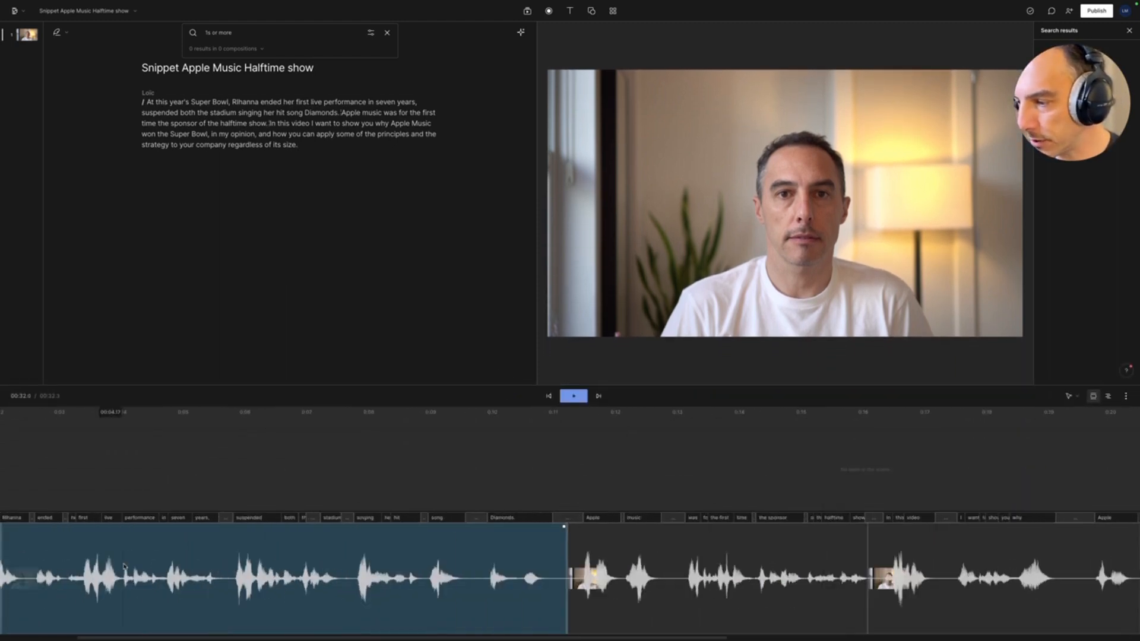
Fit the whole timeline in view and play the script from the beginning through "Diamonds" to check its pacing.
scroll(124, 569, "down", 2)
scroll(123, 568, "down", 5)
left_click(145, 102)
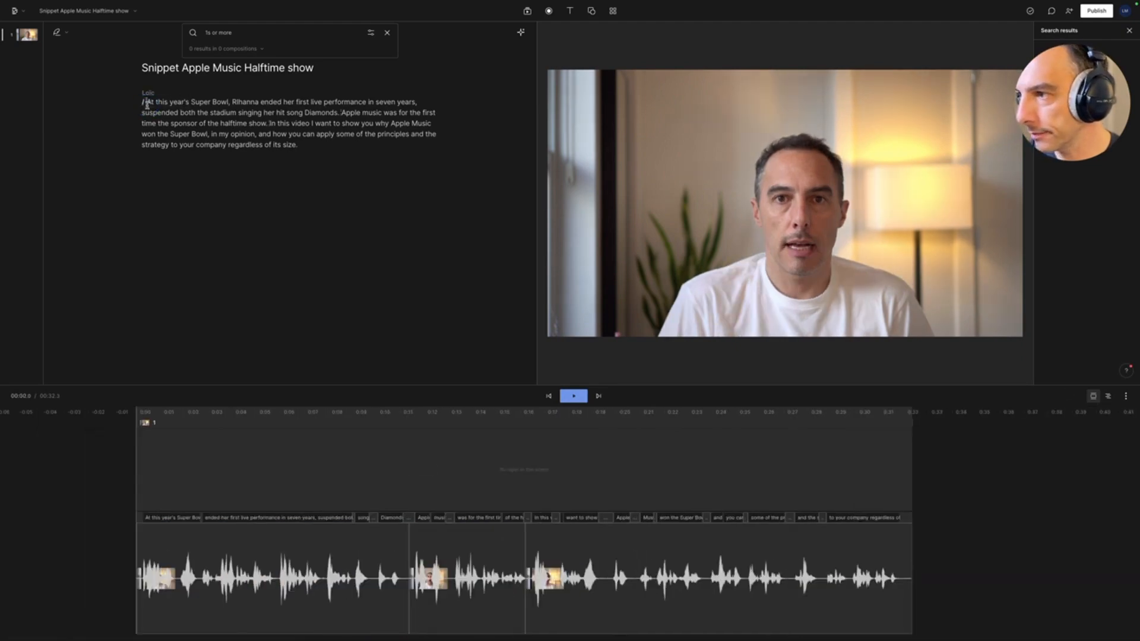
key("space")
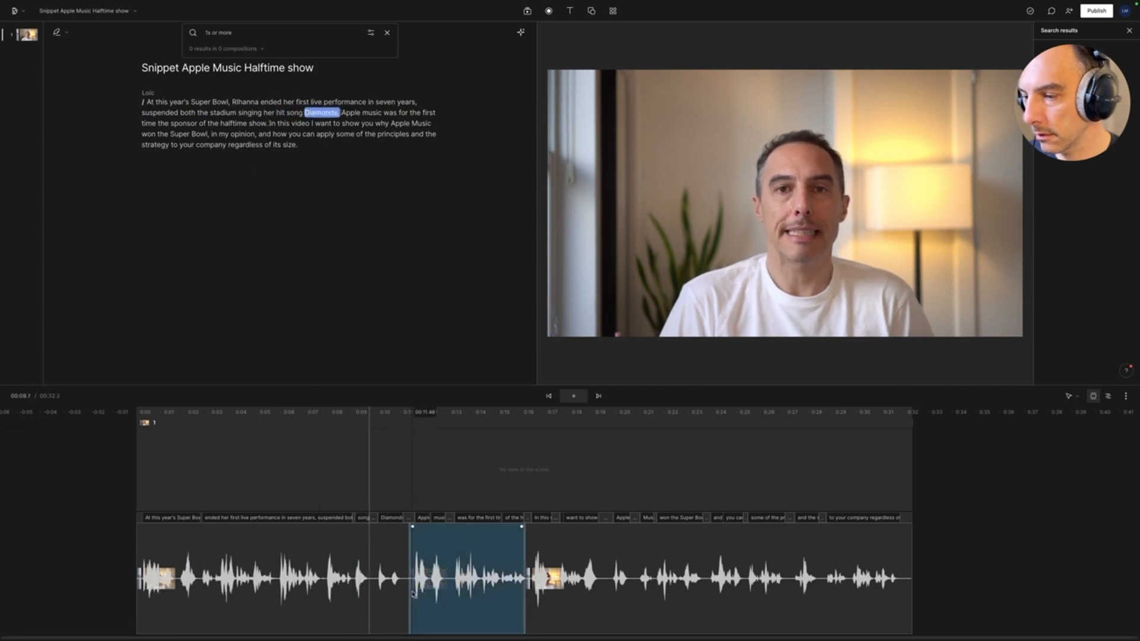
key("space")
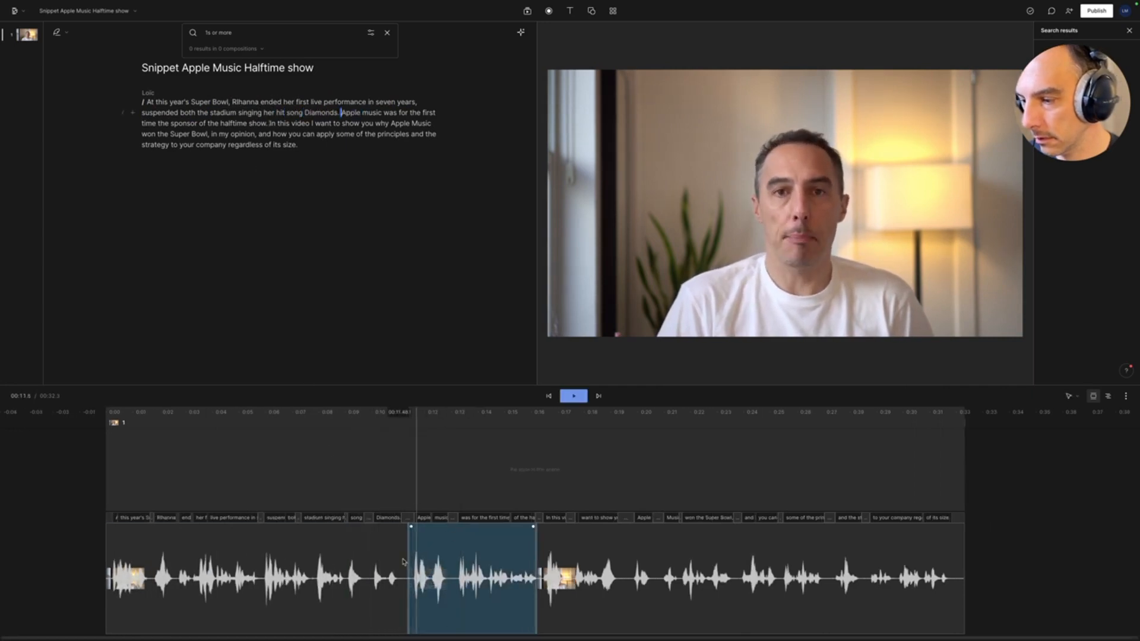
Shorten the gap before "Diamonds" in the first sentence and play across the edit to check it.
scroll(374, 564, "up", 6)
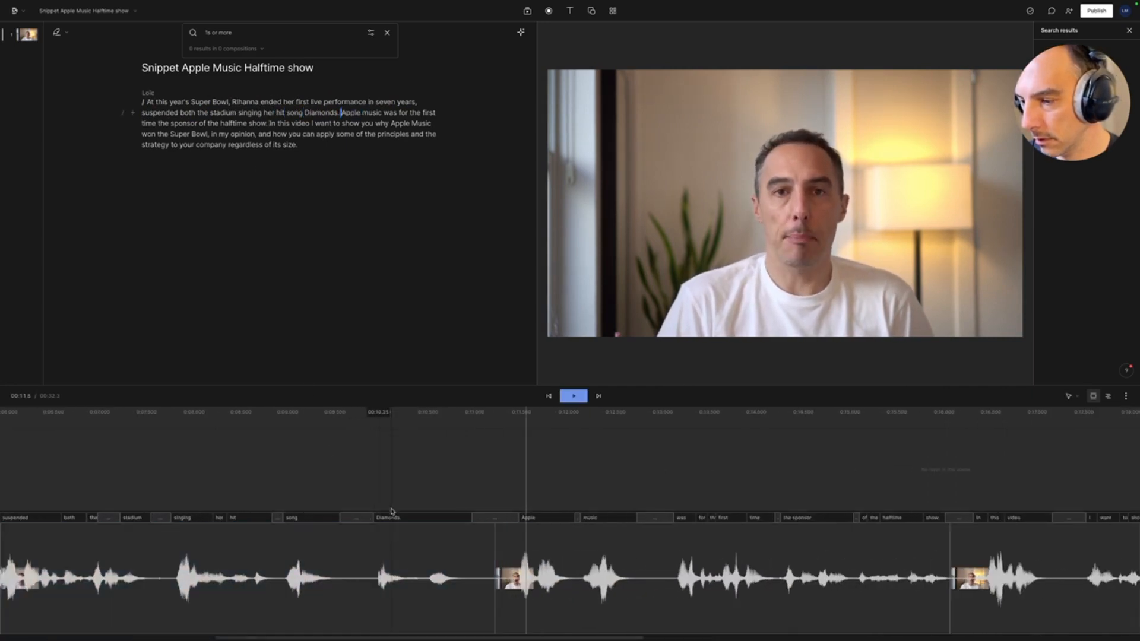
left_click_drag(392, 518, 355, 519)
left_click(251, 553)
key("space")
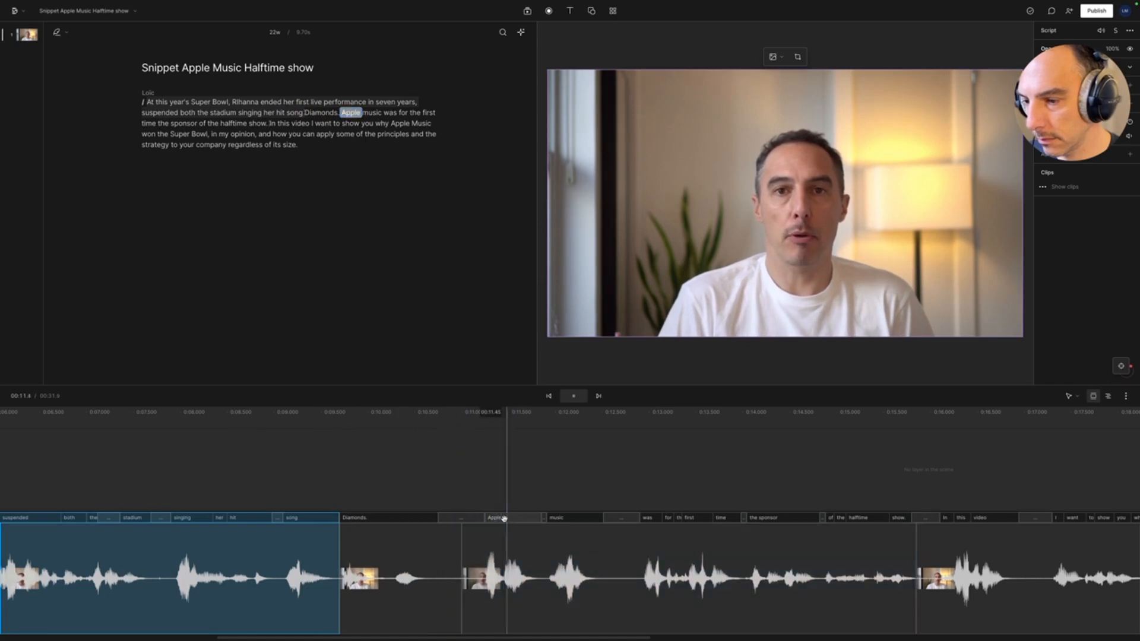
Shorten the gap between "Diamonds" and "Apple" and play across the cut to check it.
left_click_drag(486, 518, 455, 519)
left_click(402, 555)
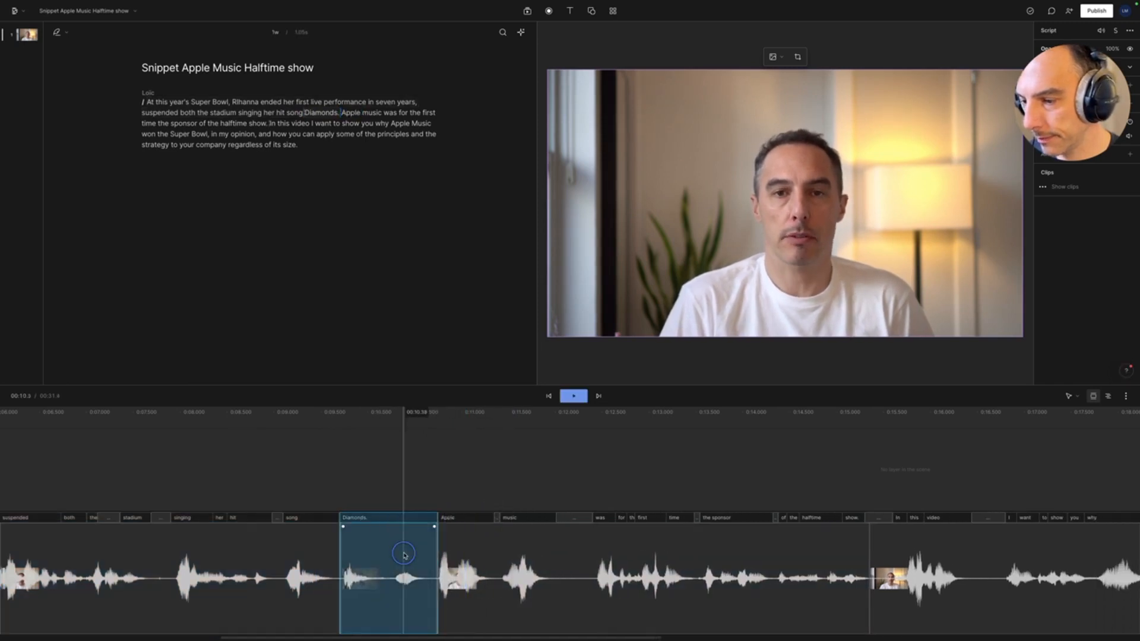
key("space")
key("space")
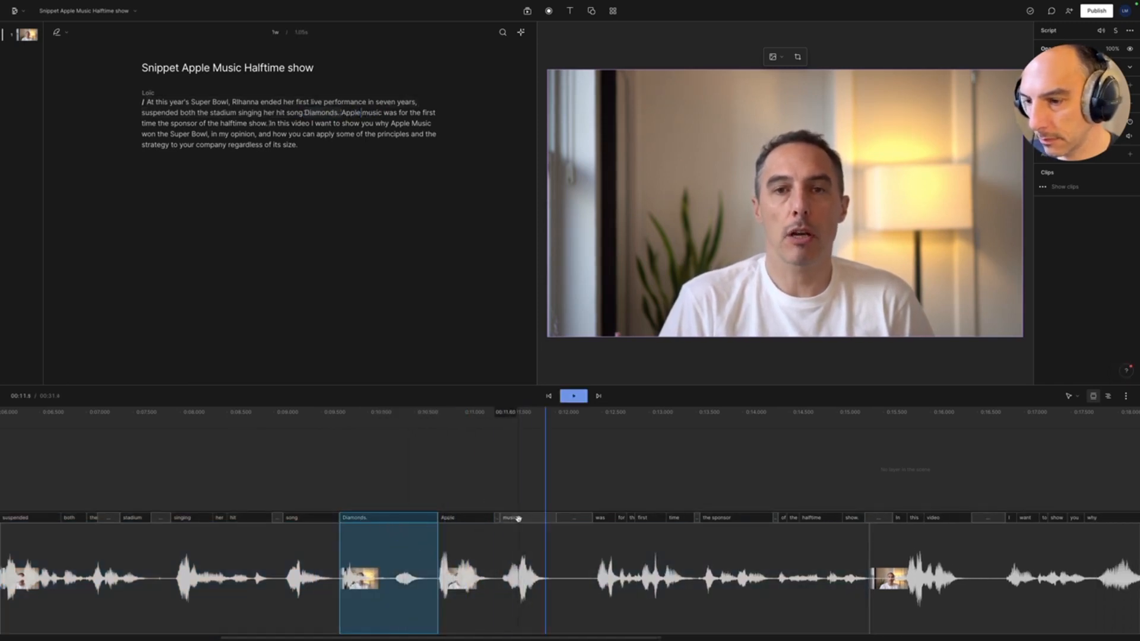
Close the gaps before "music" and before "was" in the sponsor sentence and replay the passage.
left_click_drag(520, 519, 515, 519)
left_click(578, 528)
key("space")
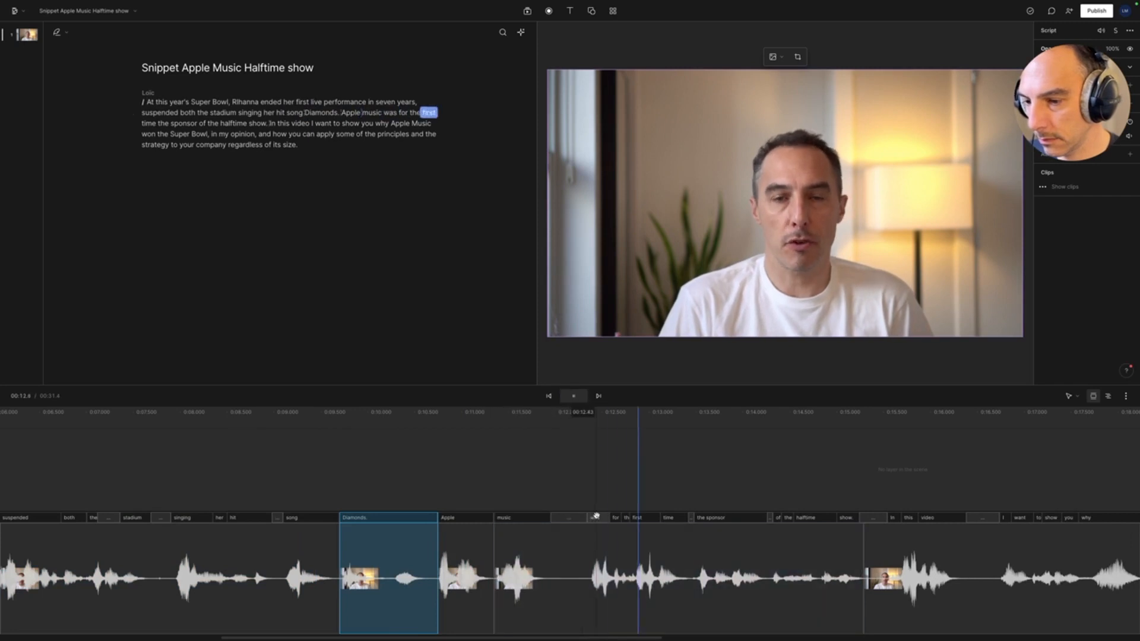
left_click_drag(585, 519, 553, 519)
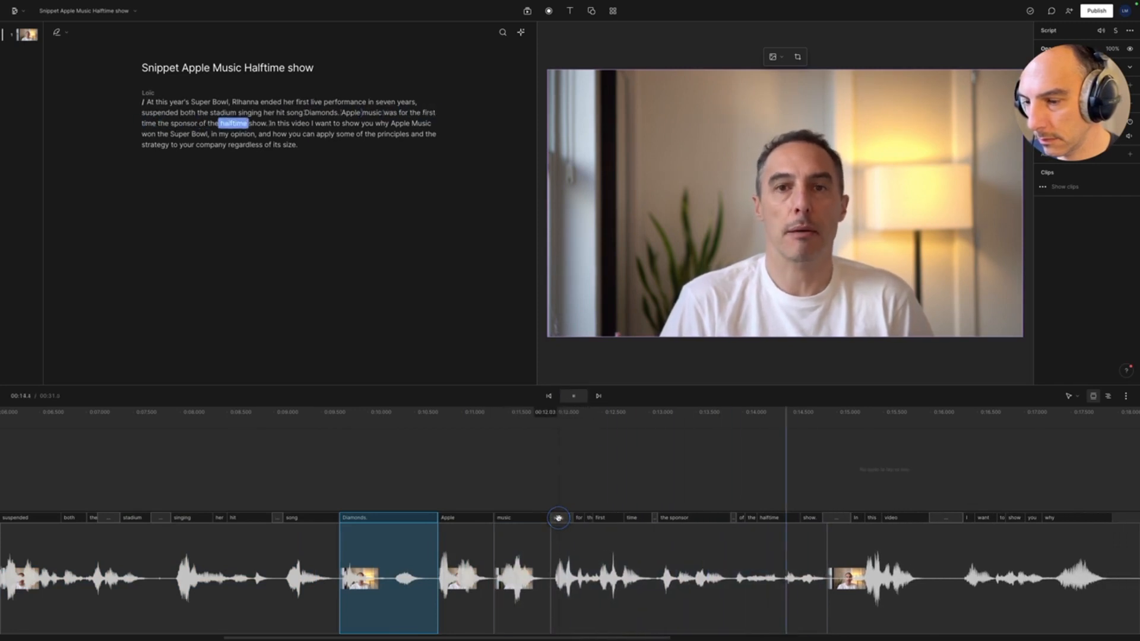
left_click(466, 562)
key("space")
Play on from "Diamonds", shorten the gap between "halftime show" and "In this video", and replay the transition.
left_click(398, 557)
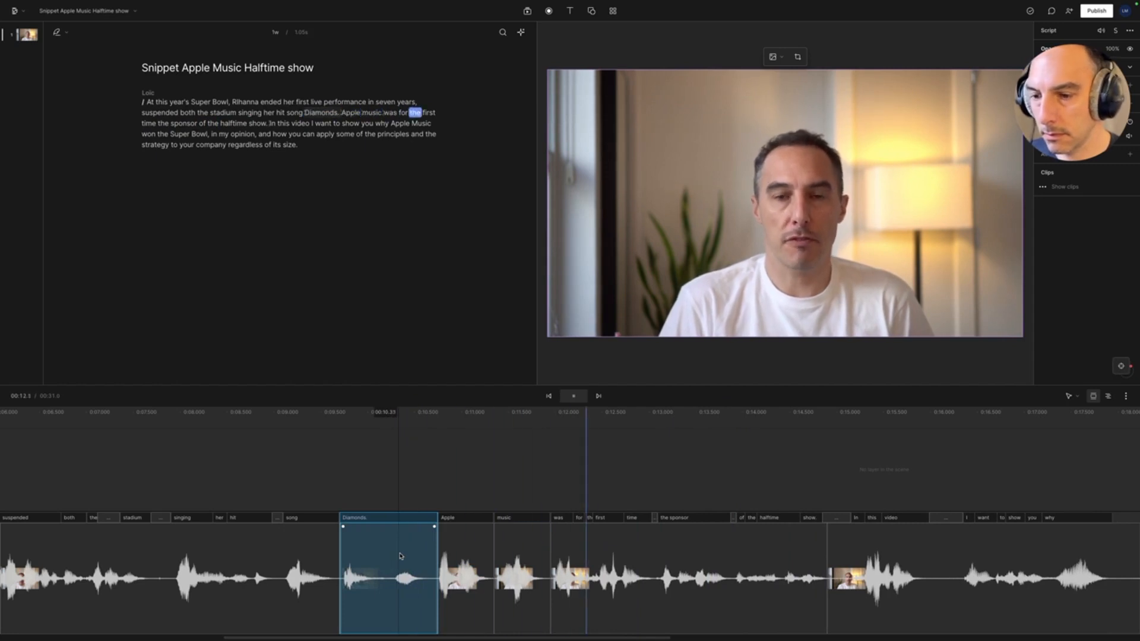
left_click(684, 563, "shift")
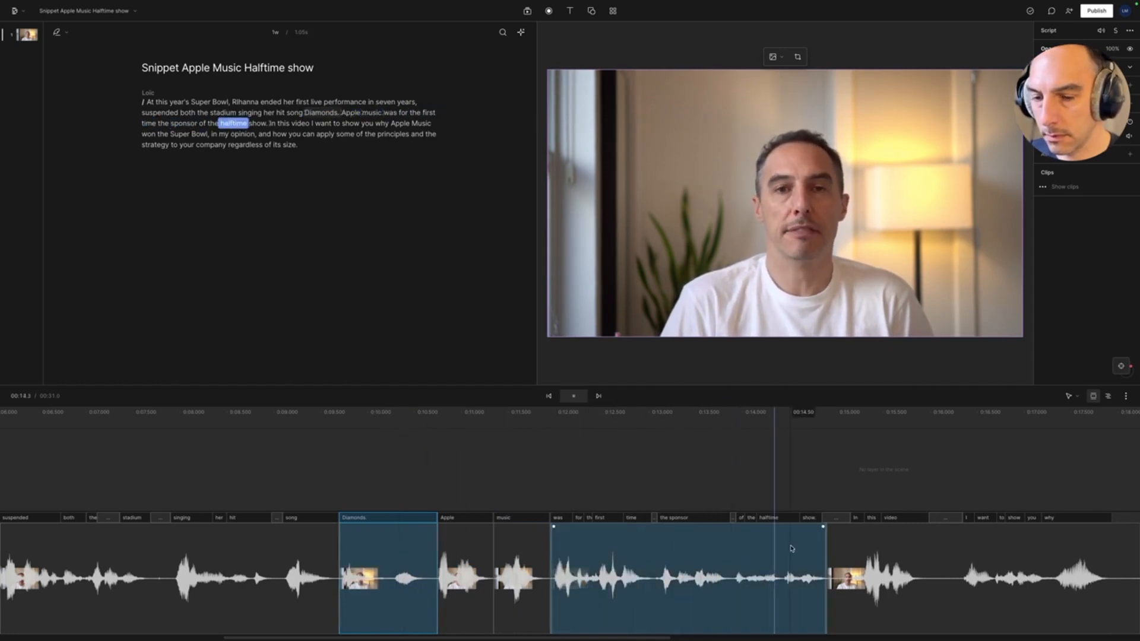
scroll(790, 547, "right", 2)
scroll(781, 544, "right", 2)
key("space")
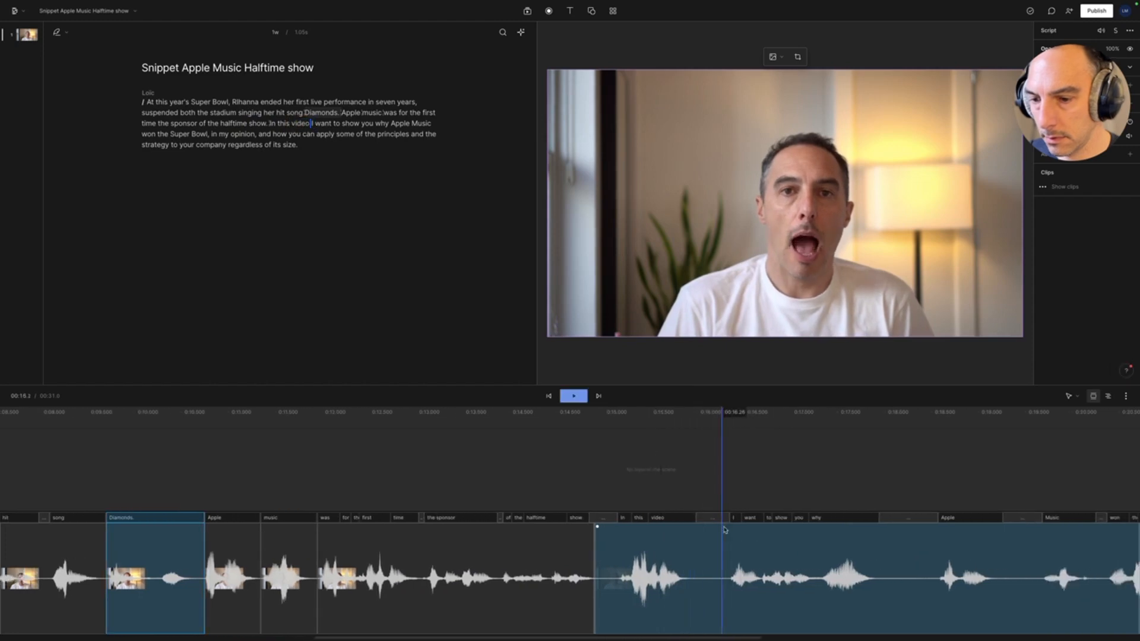
left_click_drag(624, 519, 600, 518)
key("super+z")
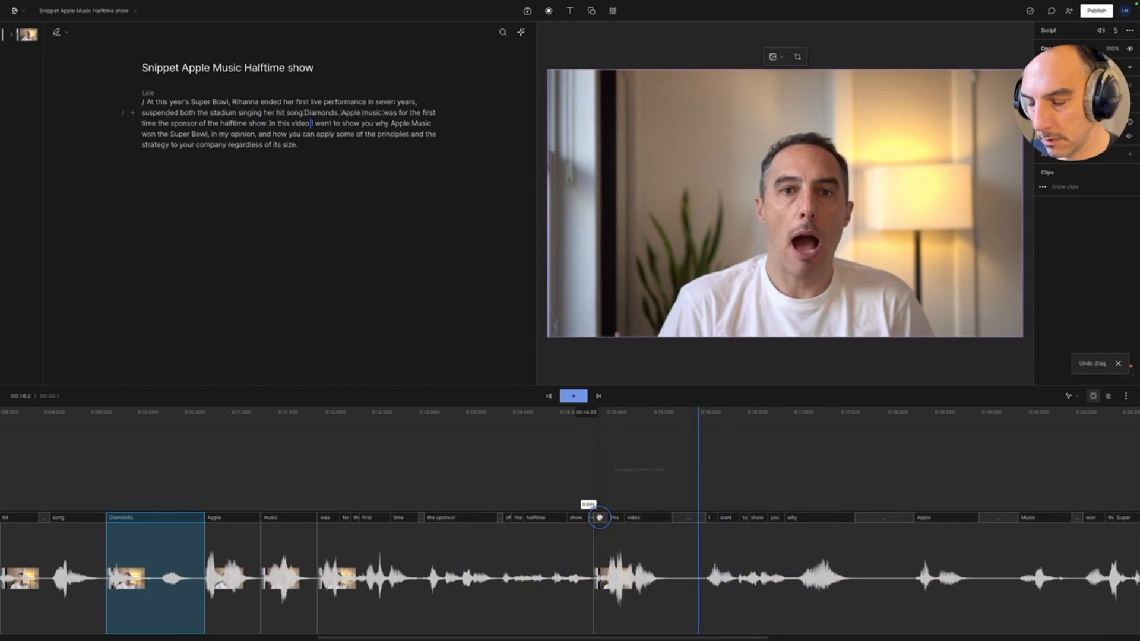
left_click(513, 565)
key("space")
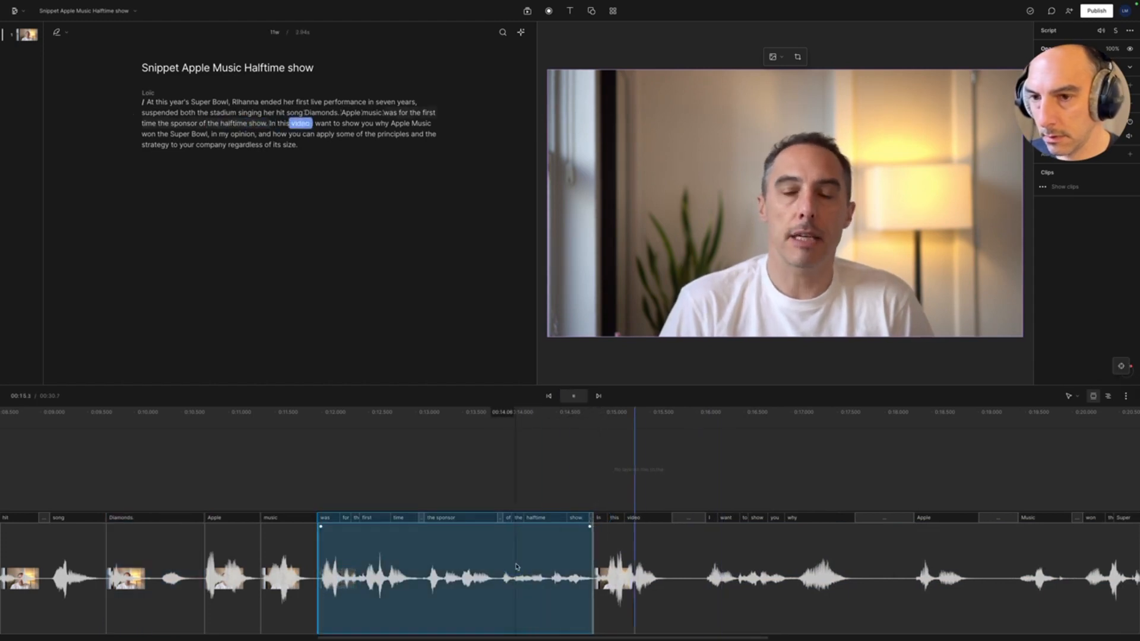
Shorten the gap before "I want to show you why" and the gaps before "Apple" and "Music", replaying each edit.
left_click_drag(710, 518, 680, 517)
left_click(573, 567)
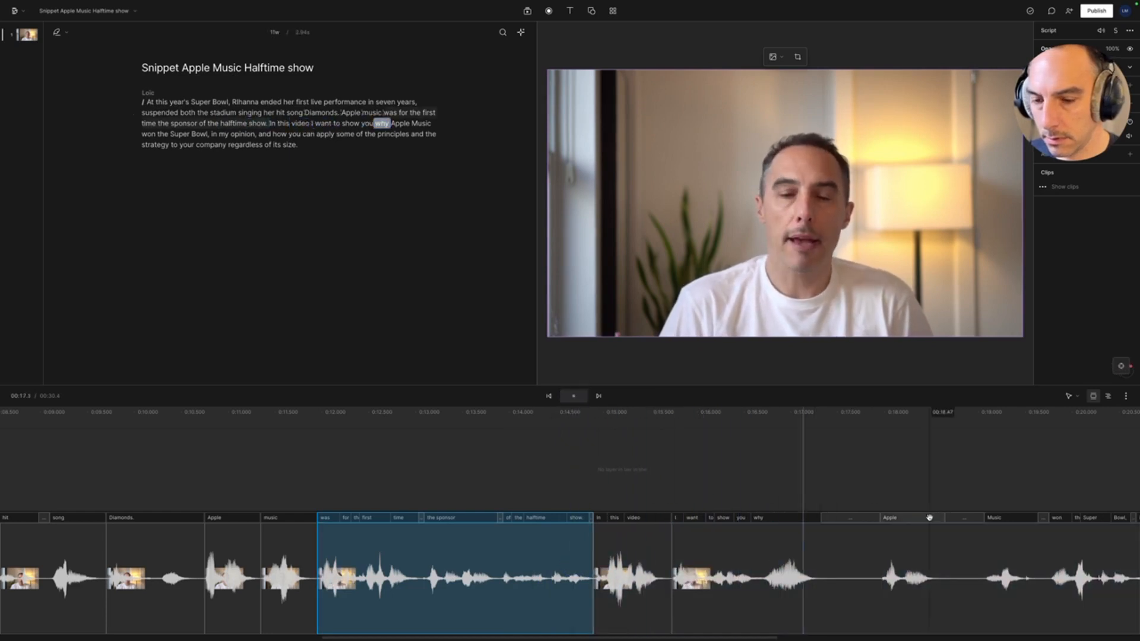
left_click_drag(919, 516, 847, 516)
left_click(757, 597)
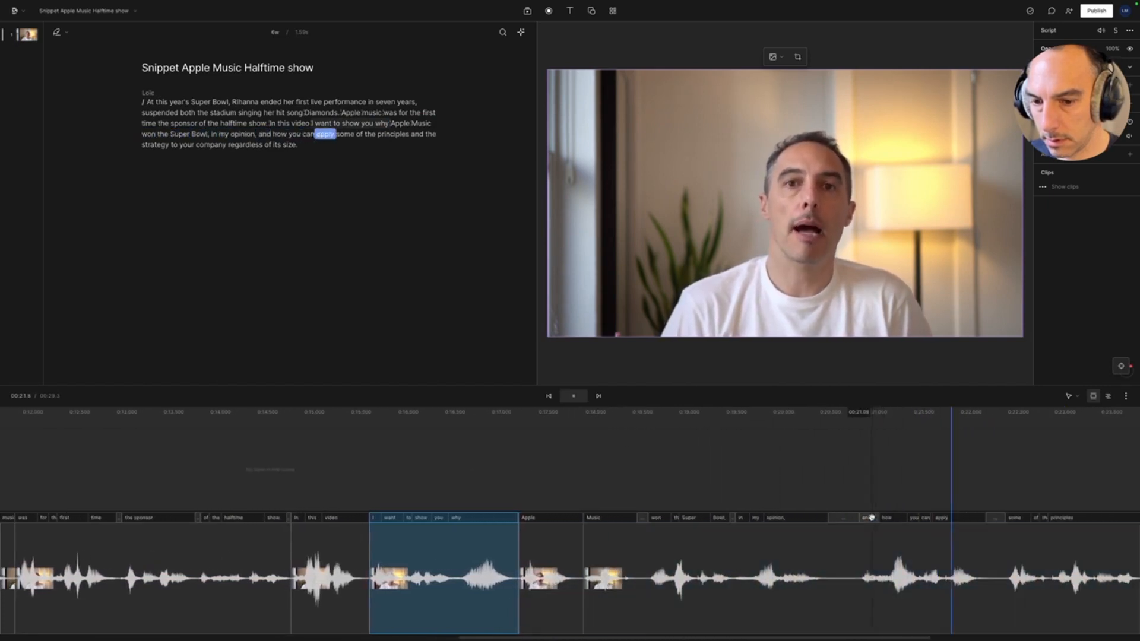
Shorten the gap between "in my opinion" and "and how you can apply" and play across the edit.
left_click_drag(870, 517, 839, 518)
left_click(744, 574)
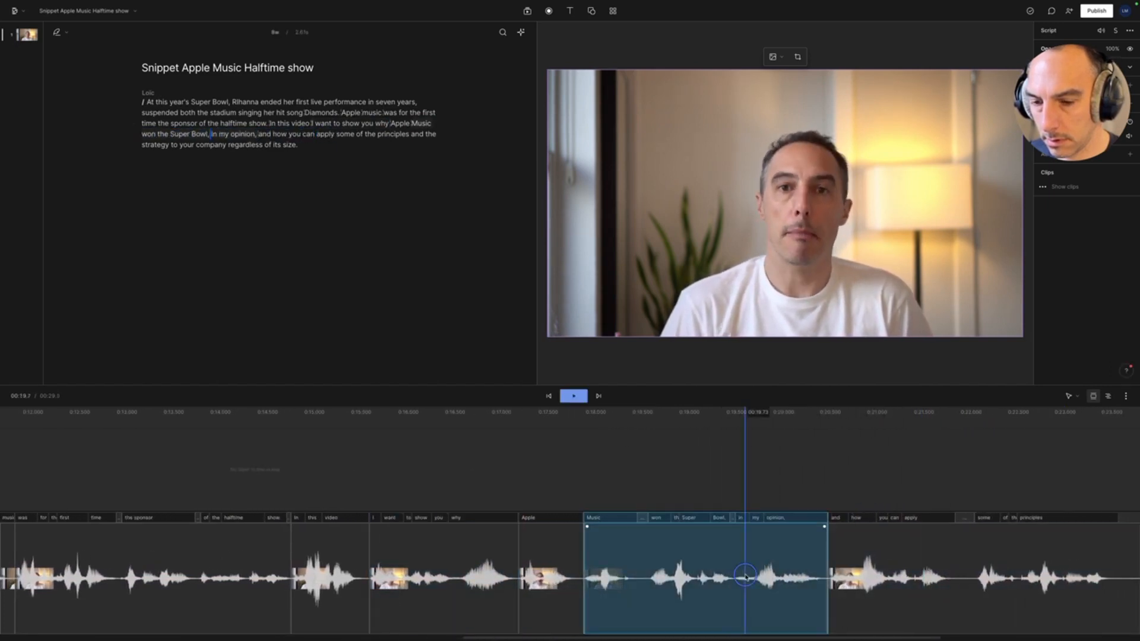
key("space")
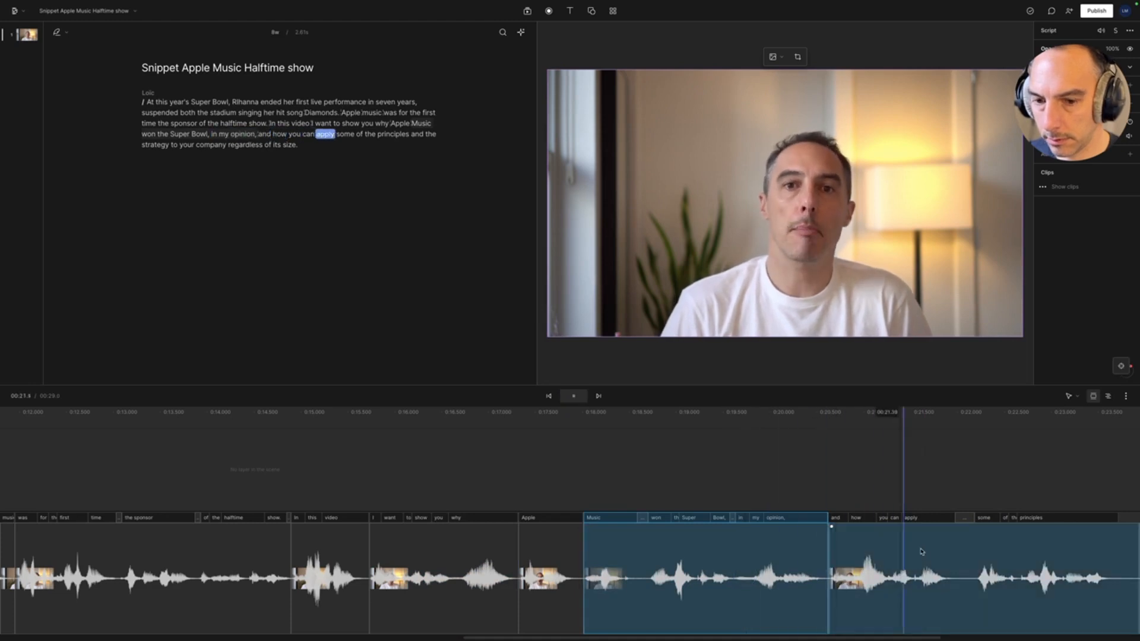
key("space")
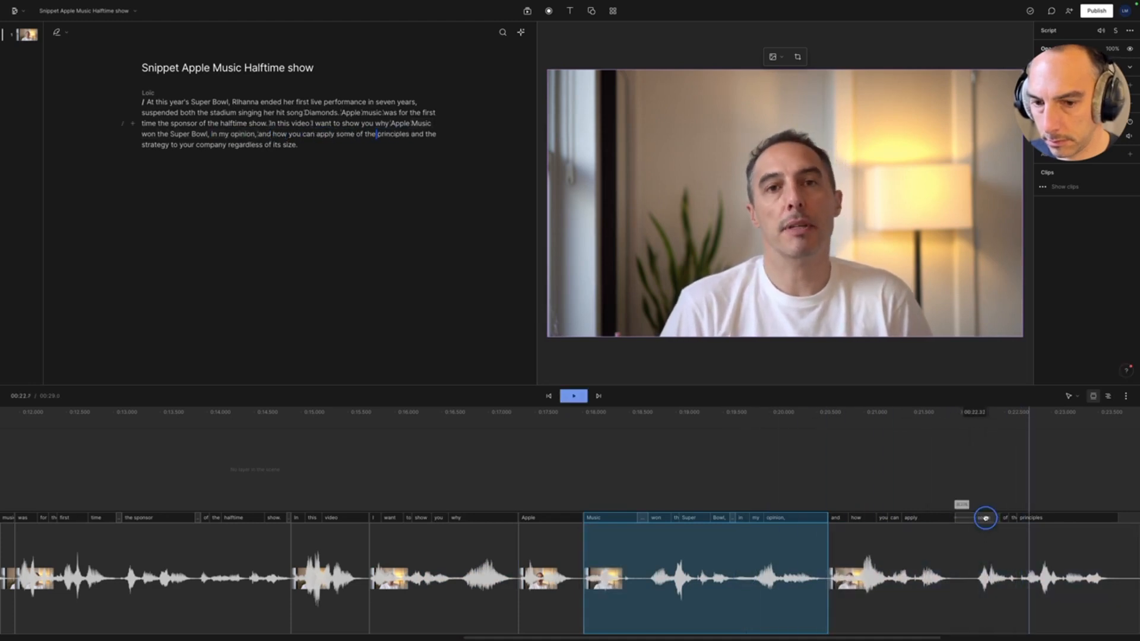
Shorten the gaps before "some of the principles" and before "and the strategy", replaying each transition.
left_click_drag(987, 518, 971, 518)
left_click(839, 584)
key("space")
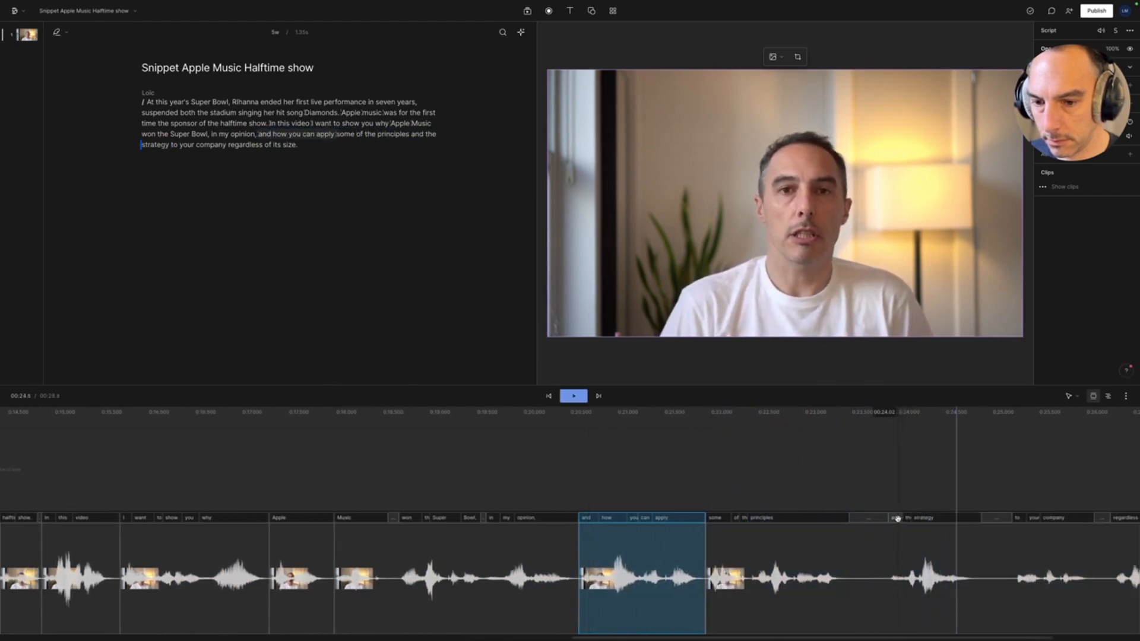
left_click_drag(897, 518, 857, 516)
left_click(753, 567)
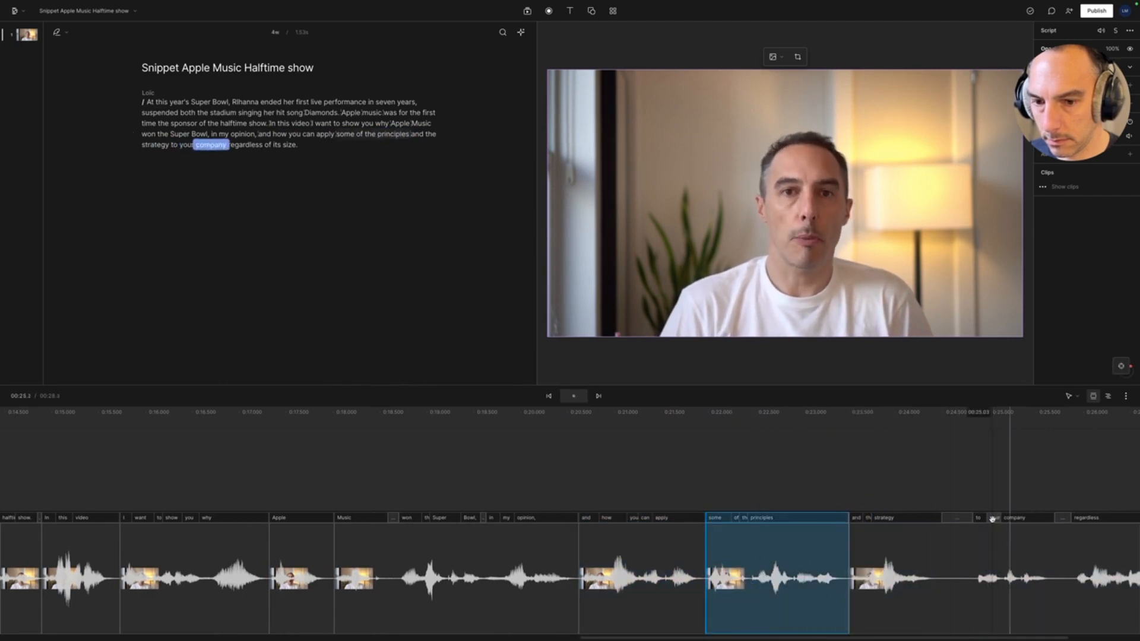
Shorten the gap before "to your company" and trim the silence after "size" from the end of the last clip.
left_click_drag(978, 519, 946, 516)
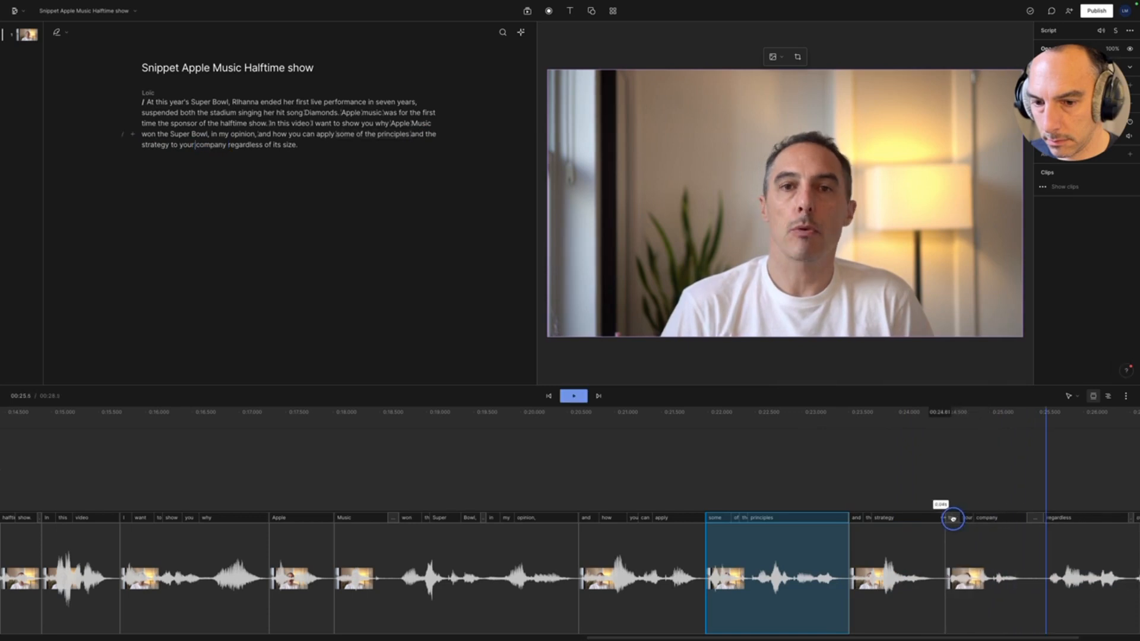
left_click(834, 577)
key("space")
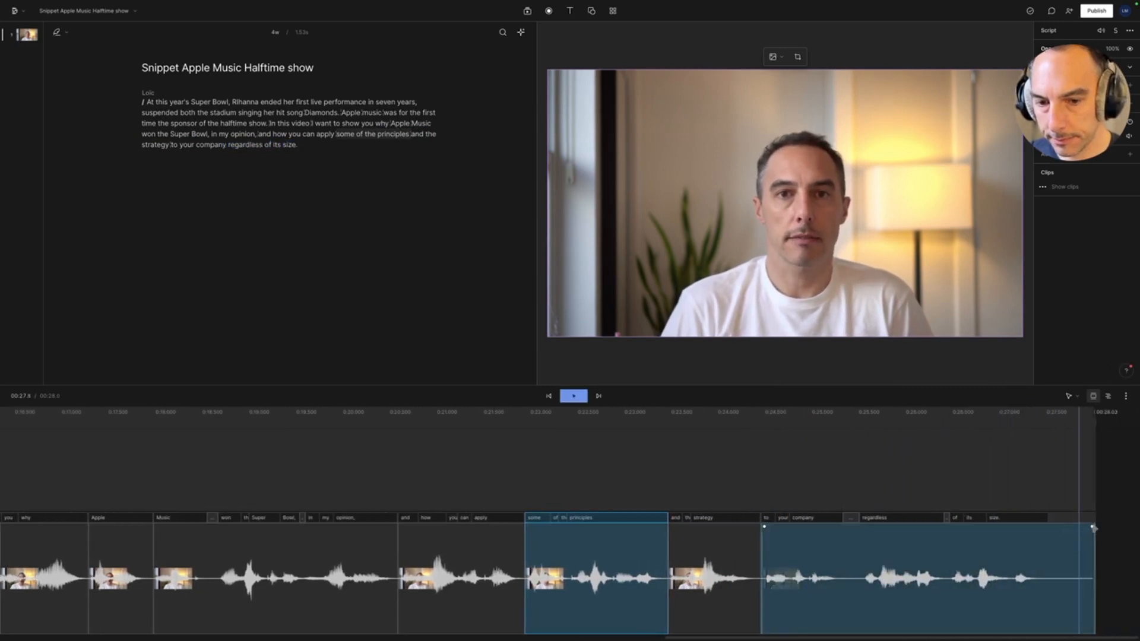
left_click_drag(1095, 530, 1046, 530)
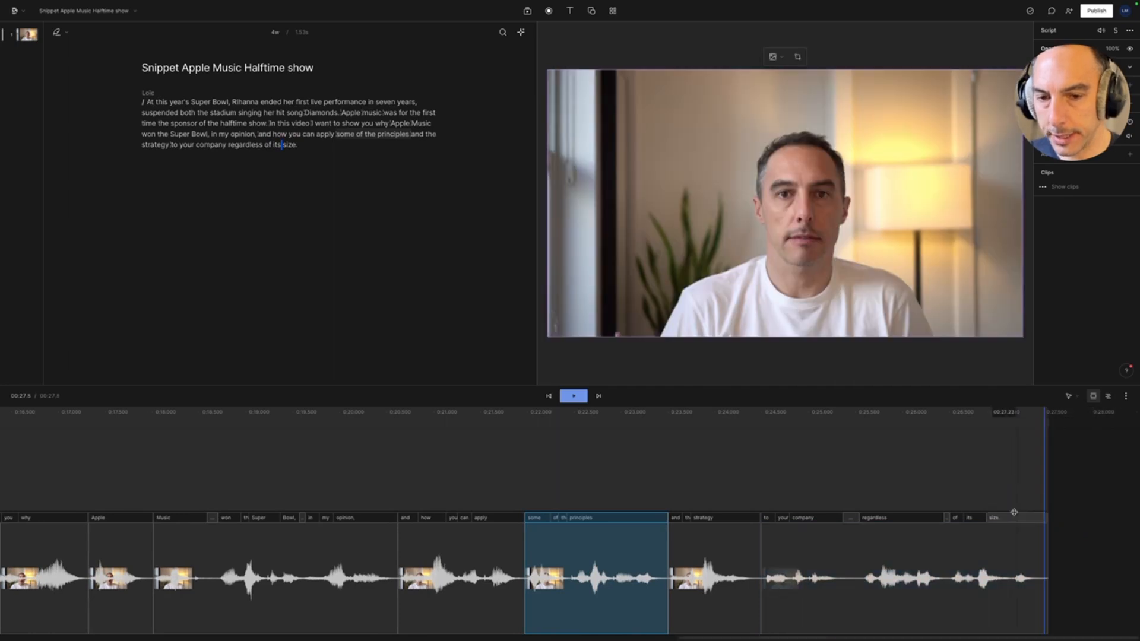
left_click(527, 11)
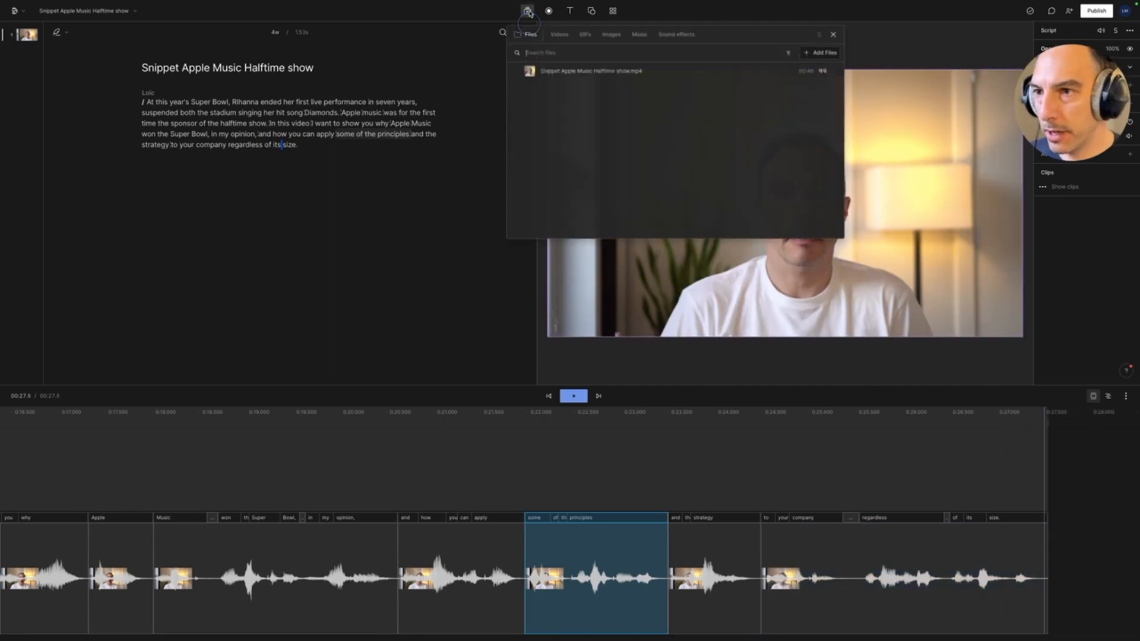
left_click(954, 460)
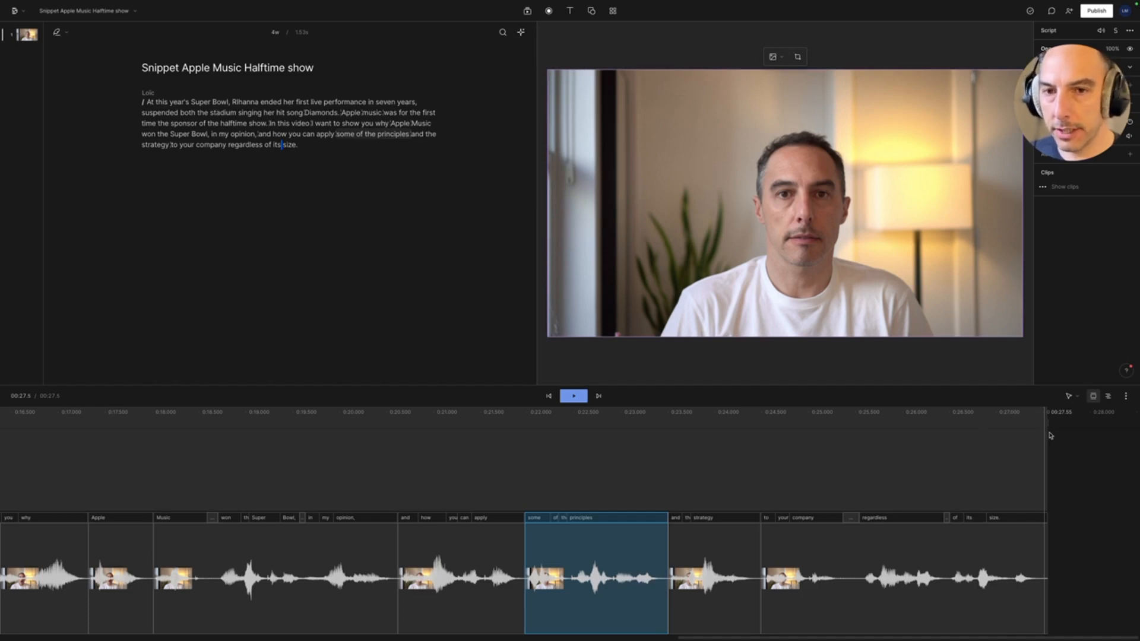
scroll(849, 443, "down", 2)
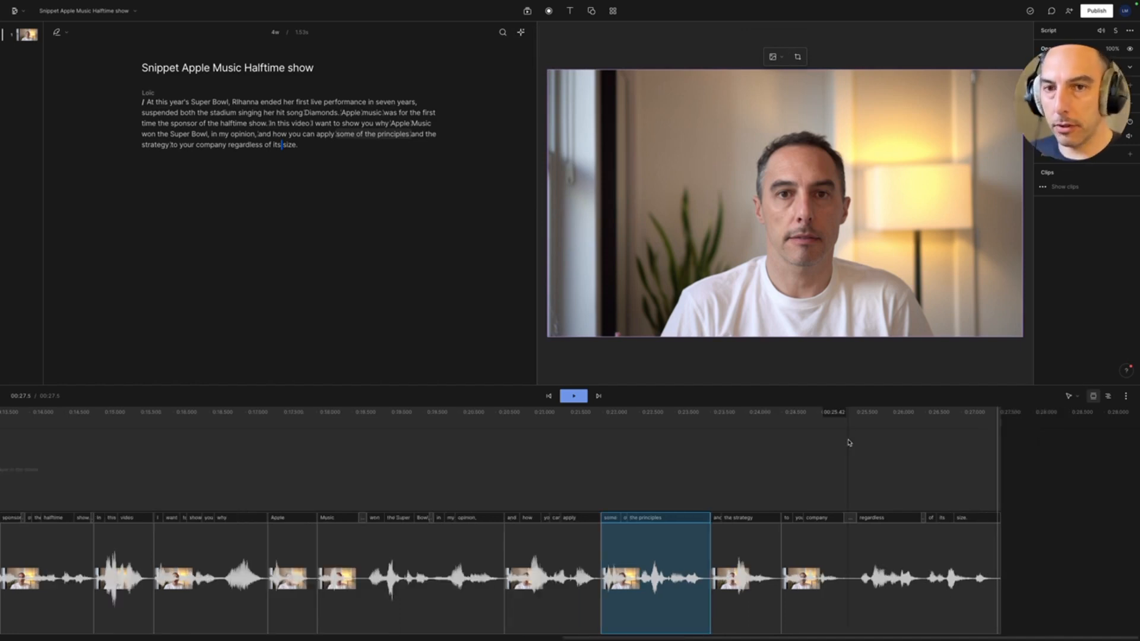
scroll(595, 561, "left", 4)
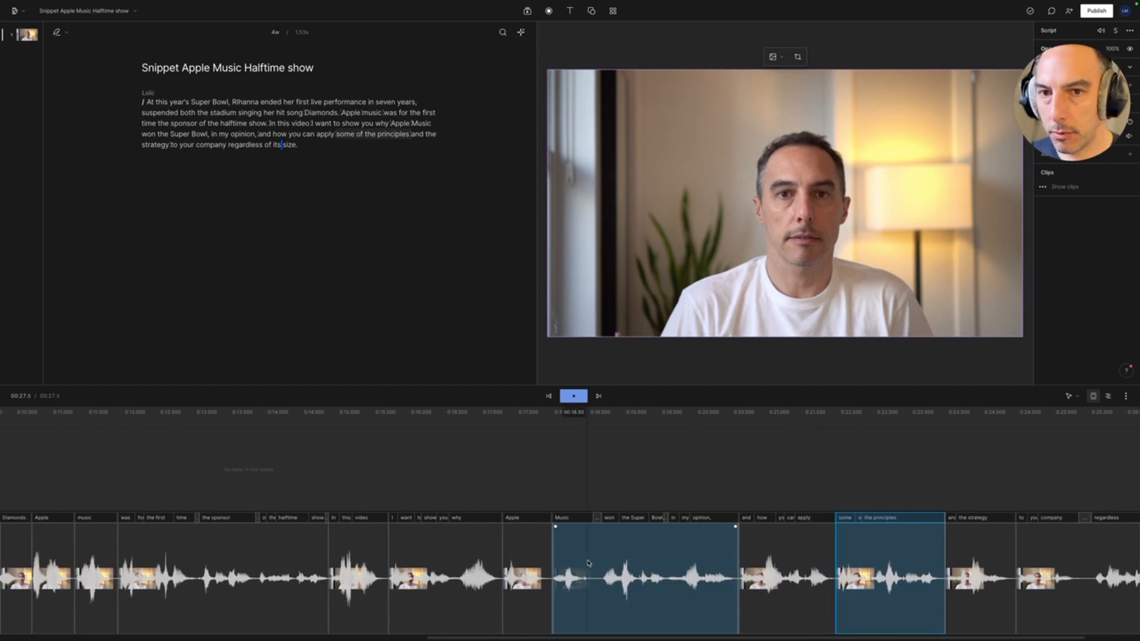
scroll(387, 576, "down", 3)
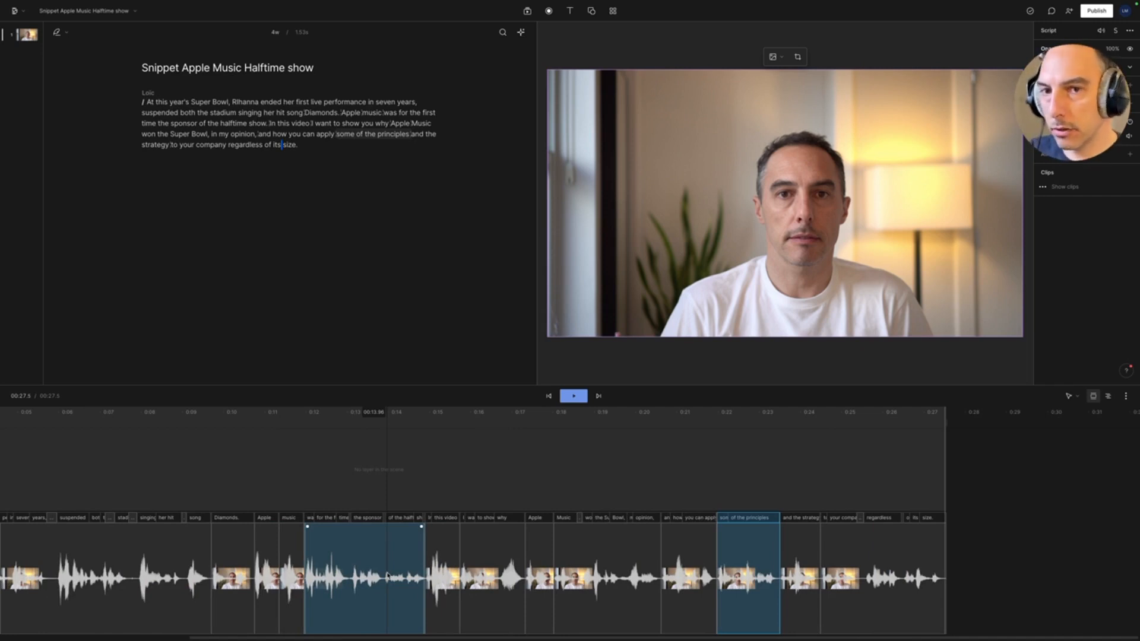
scroll(366, 583, "left", 7)
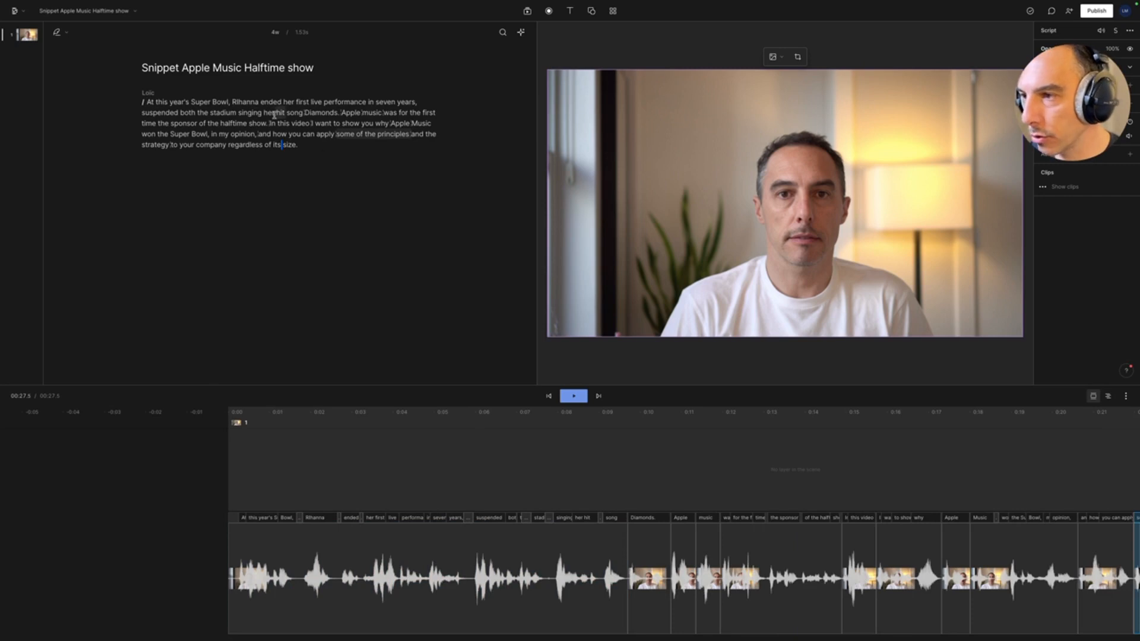
Place the playhead after "Rihanna" in the first sentence and select the video in the preview.
left_click(275, 116)
left_click(273, 102)
left_click(564, 113)
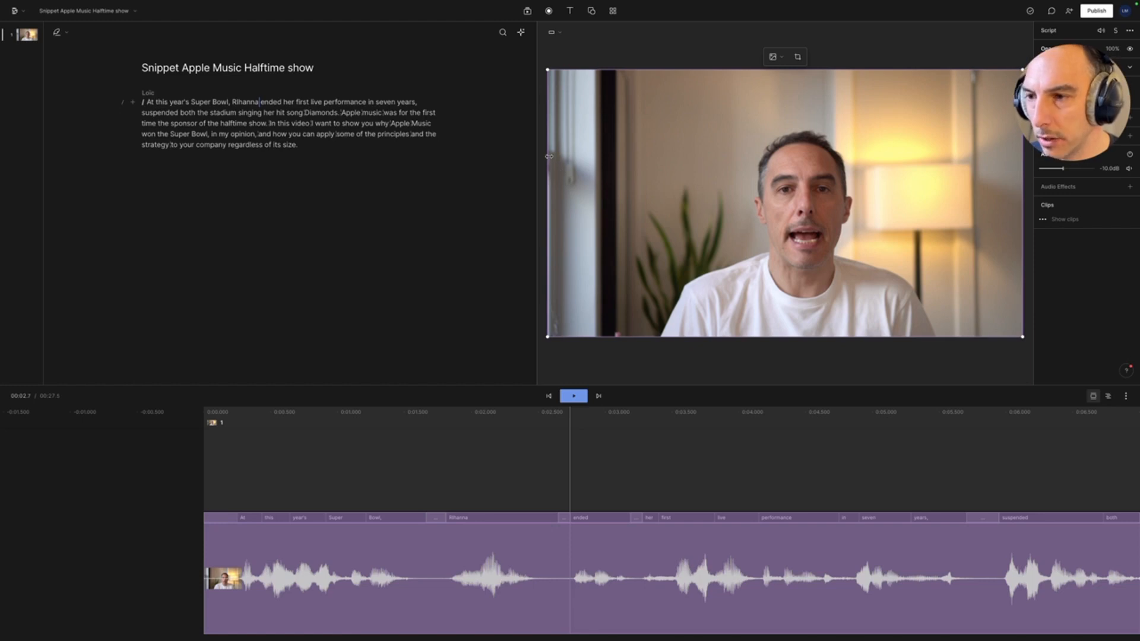
Try to scale the video in the preview by its upper-left corner and then by its left edge.
left_click_drag(546, 99, 570, 76)
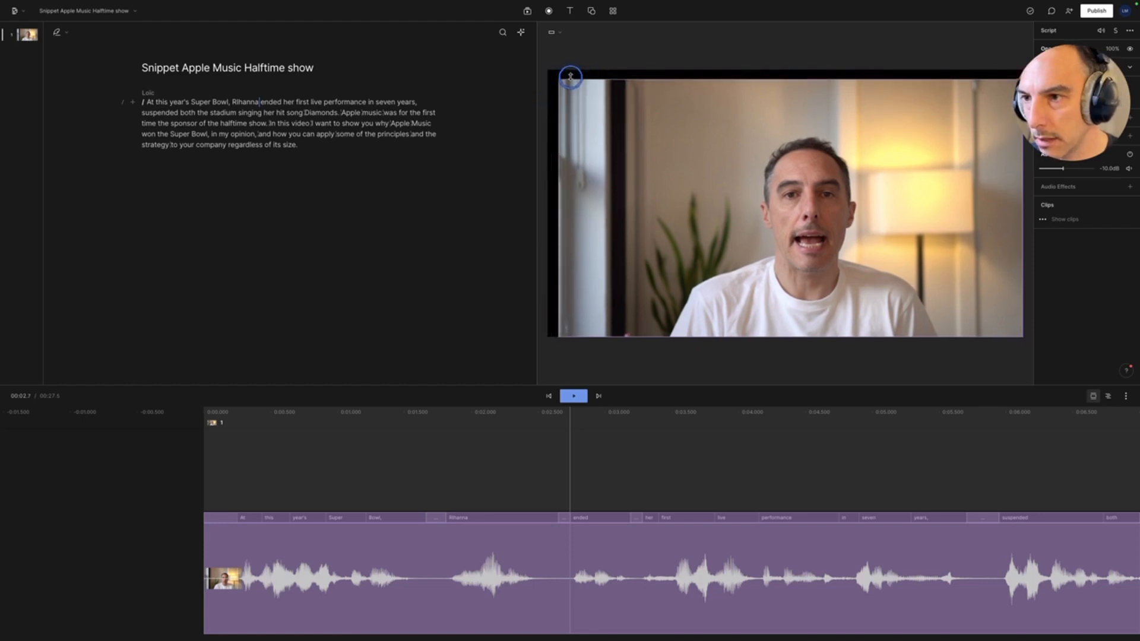
key("super+z")
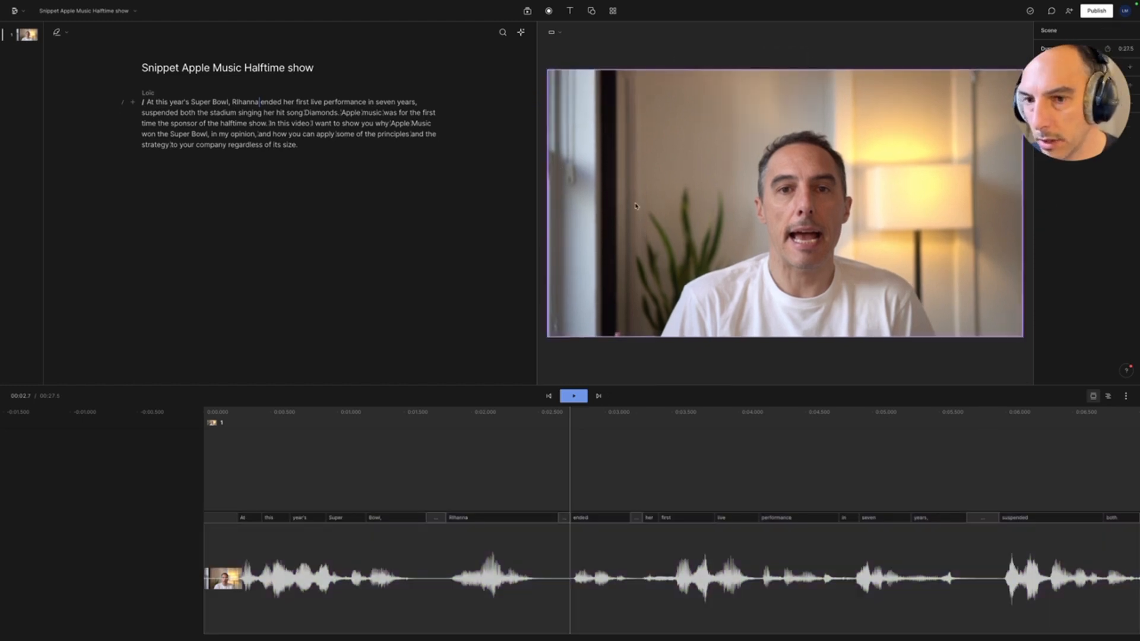
left_click(552, 183)
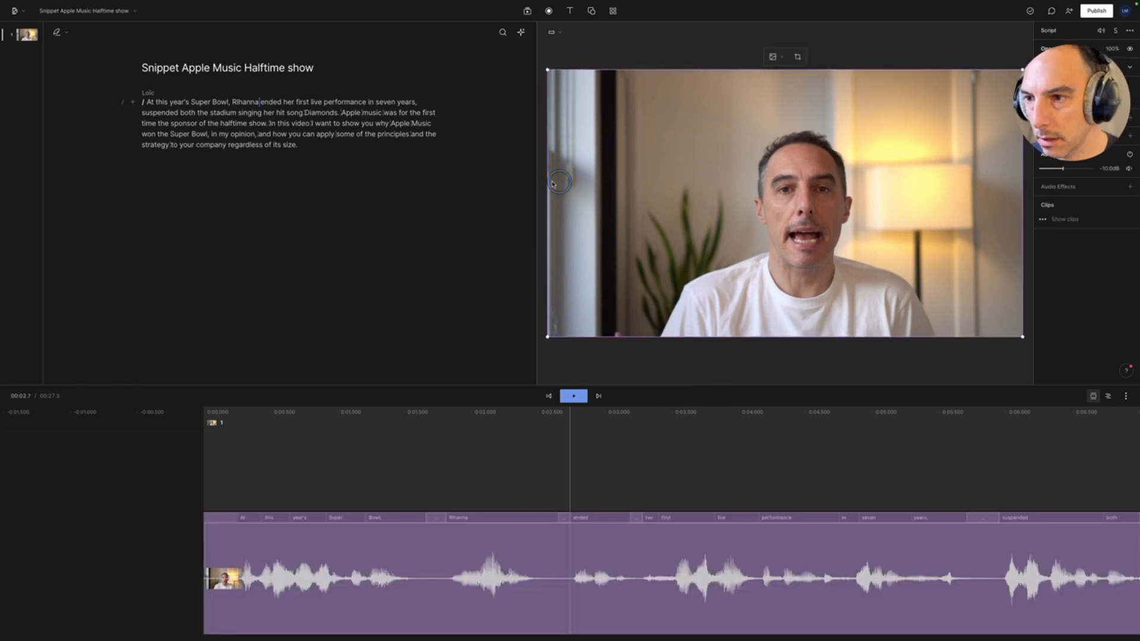
left_click_drag(547, 182, 570, 184)
left_click(570, 186)
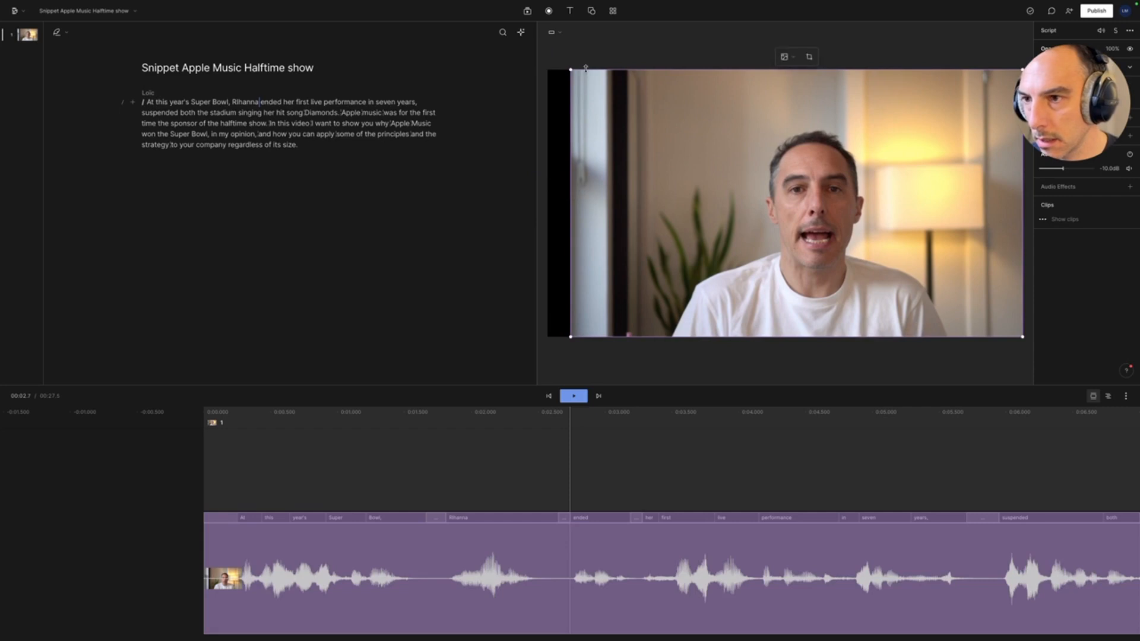
Return the video to full frame, open it for cropping and pull its upper crop edge slightly inward.
left_click_drag(593, 70, 551, 74)
left_click(580, 58)
left_click(580, 76)
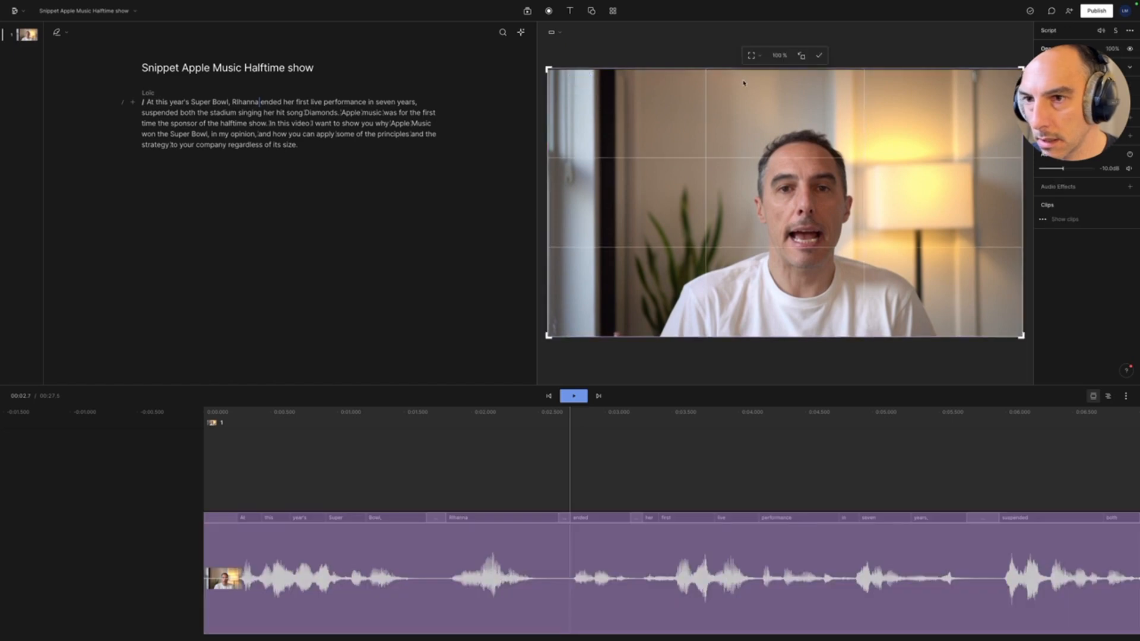
left_click_drag(748, 67, 748, 69)
left_click(701, 50)
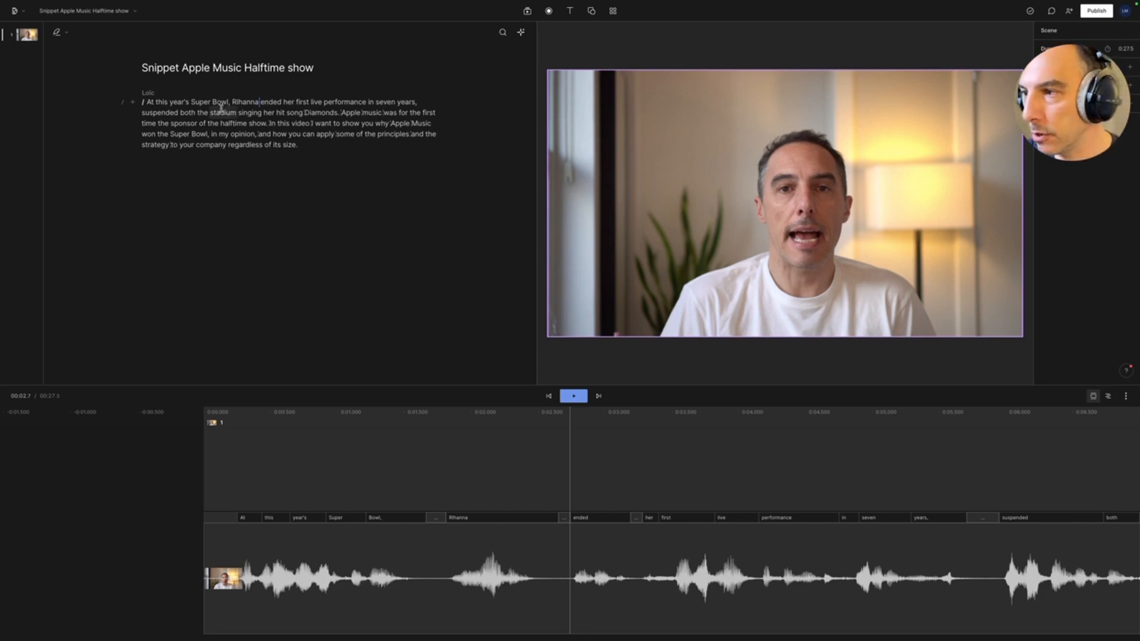
Play the script from the beginning and insert a scene break before "Rihanna".
left_click(143, 102)
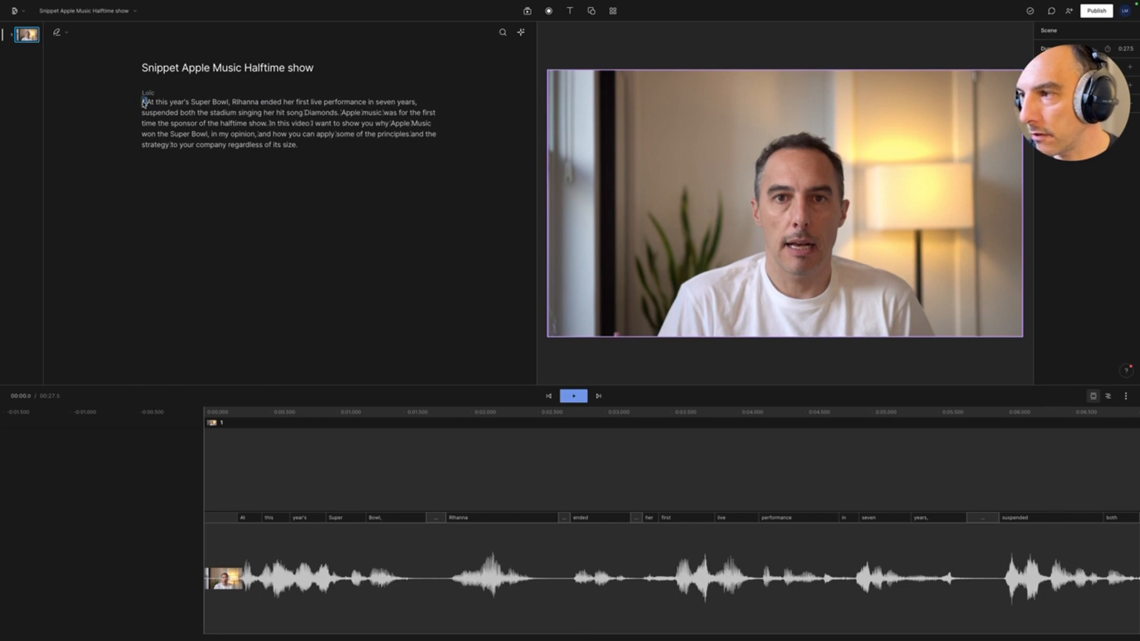
key("space")
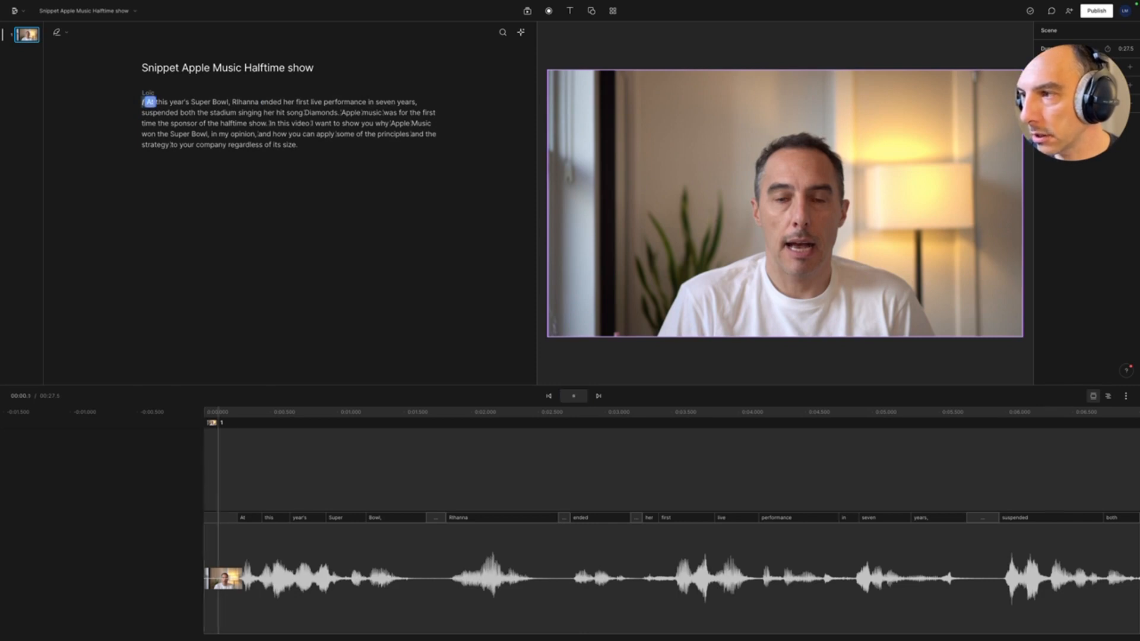
key("space")
left_click(232, 102)
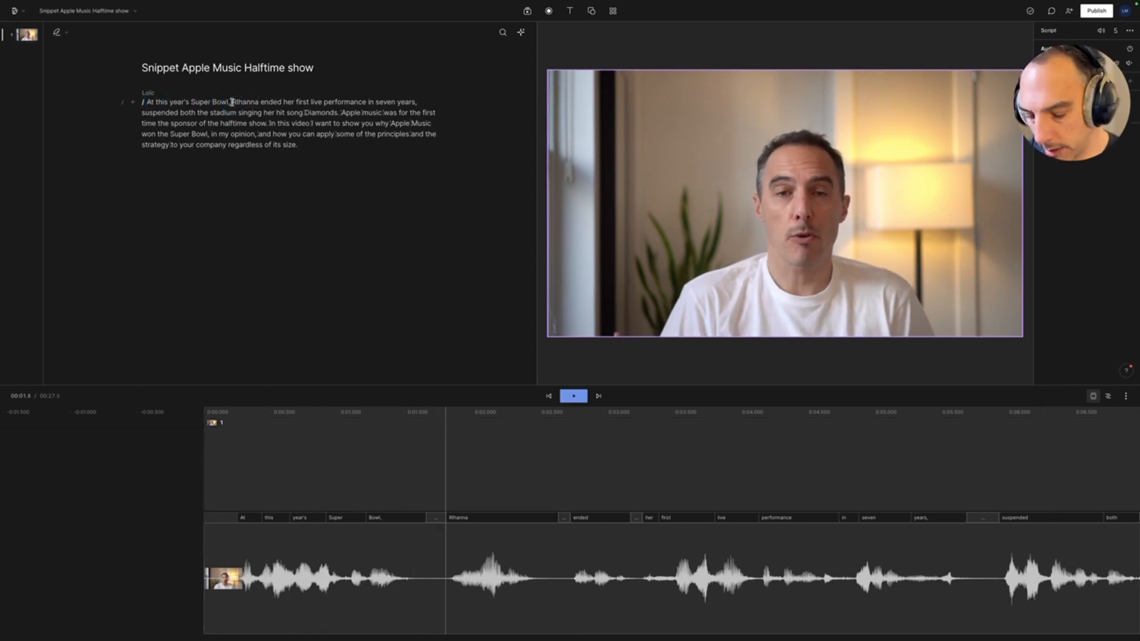
type("/")
Correct the second letter of "Rihanna" in the transcript to a lowercase "i".
left_click(246, 102)
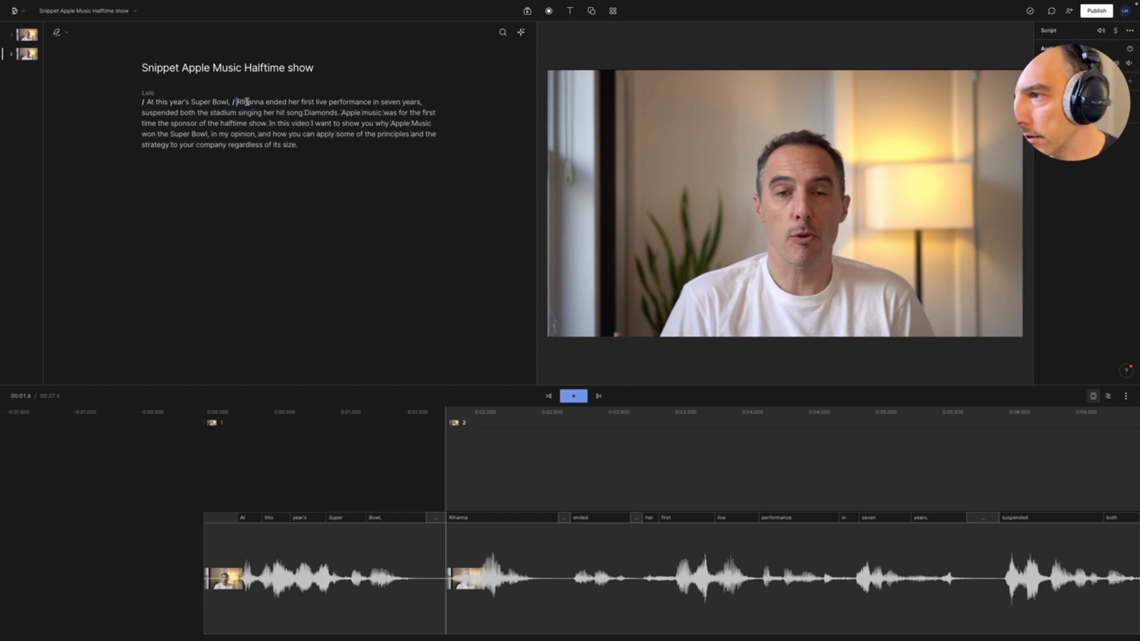
double_click(247, 103)
left_click(167, 85)
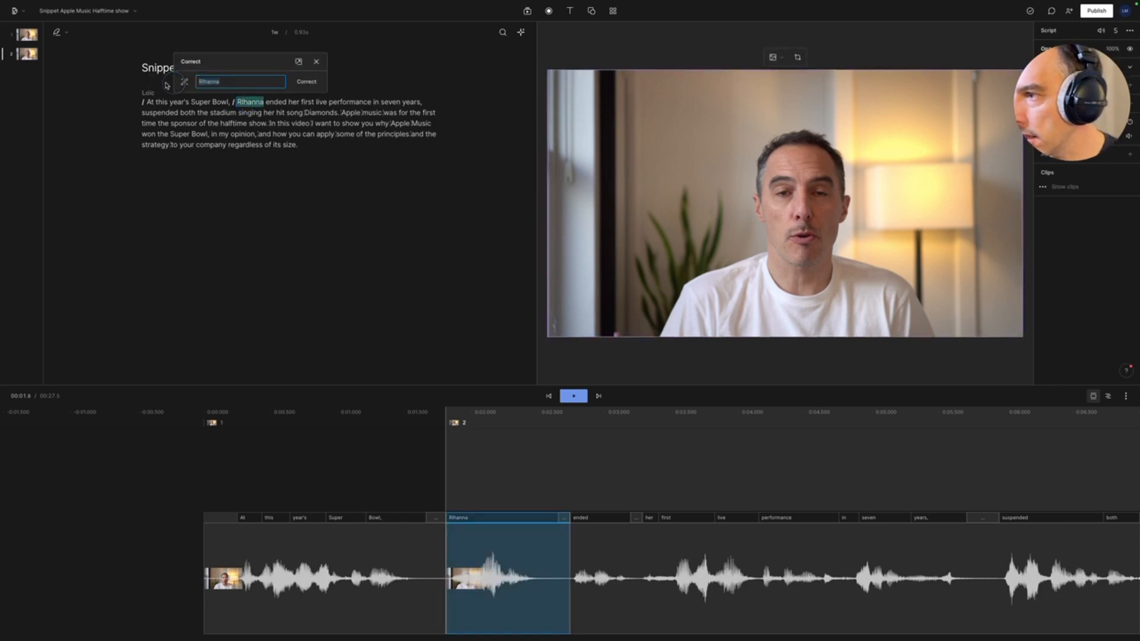
left_click(204, 82)
key("BackSpace")
type("i")
key("Return")
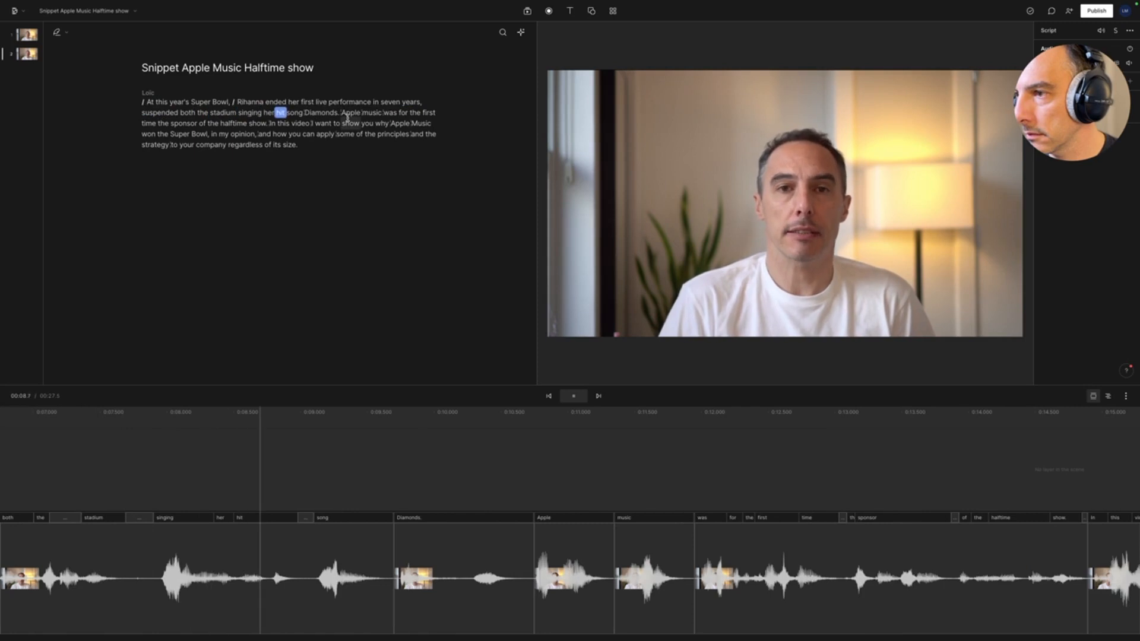
Insert scene breaks before "Apple music was" and before "In this video", playing the script between them.
key("space")
left_click(342, 113)
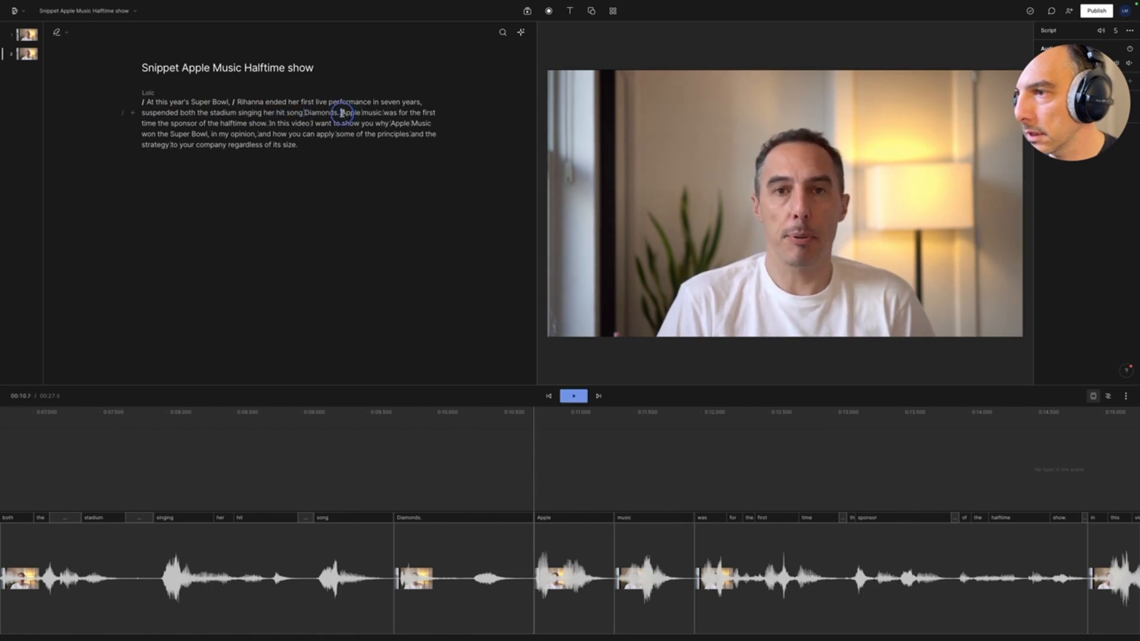
key("slash")
key("space")
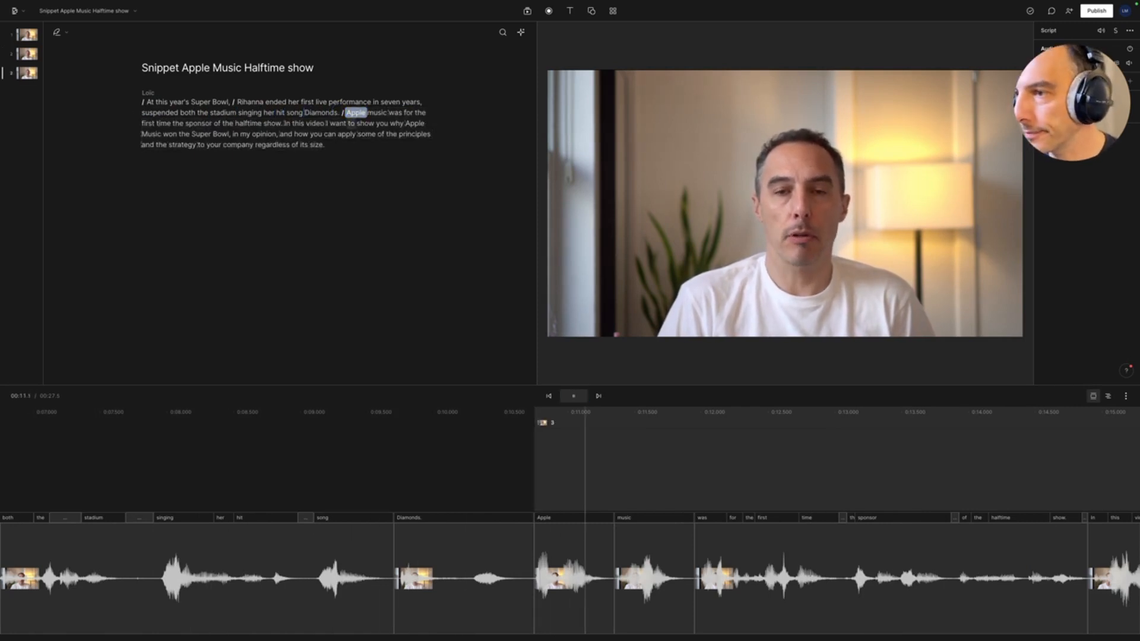
key("space")
left_click(284, 123)
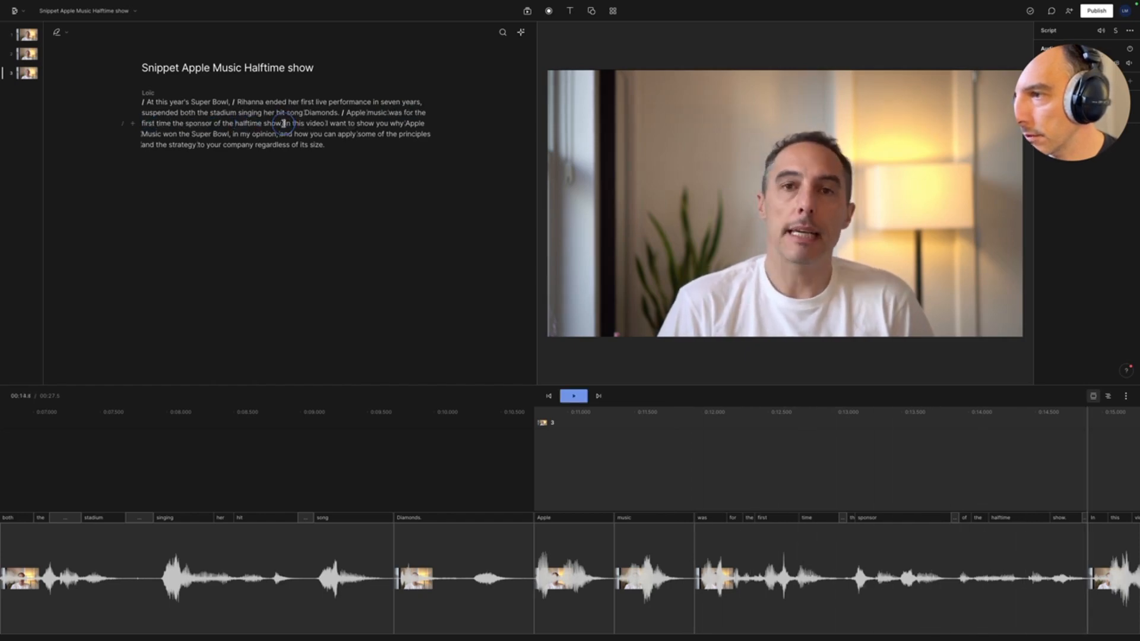
key("slash")
Insert scene breaks before "principles" and before "strategy" in the last sentence, playing the script around them.
key("space")
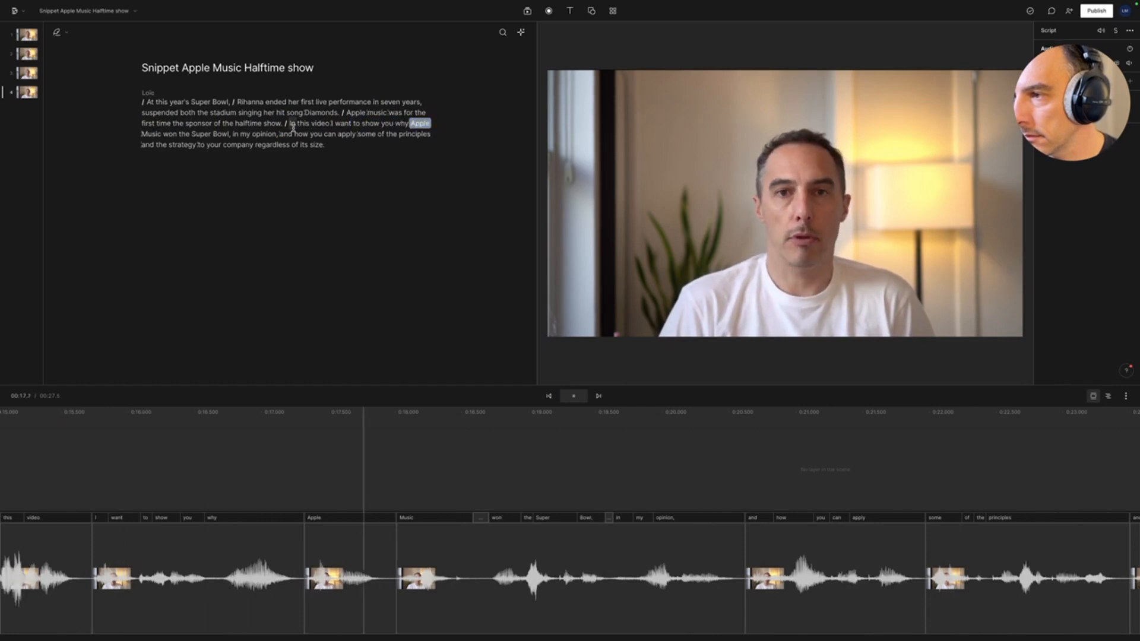
left_click(401, 135)
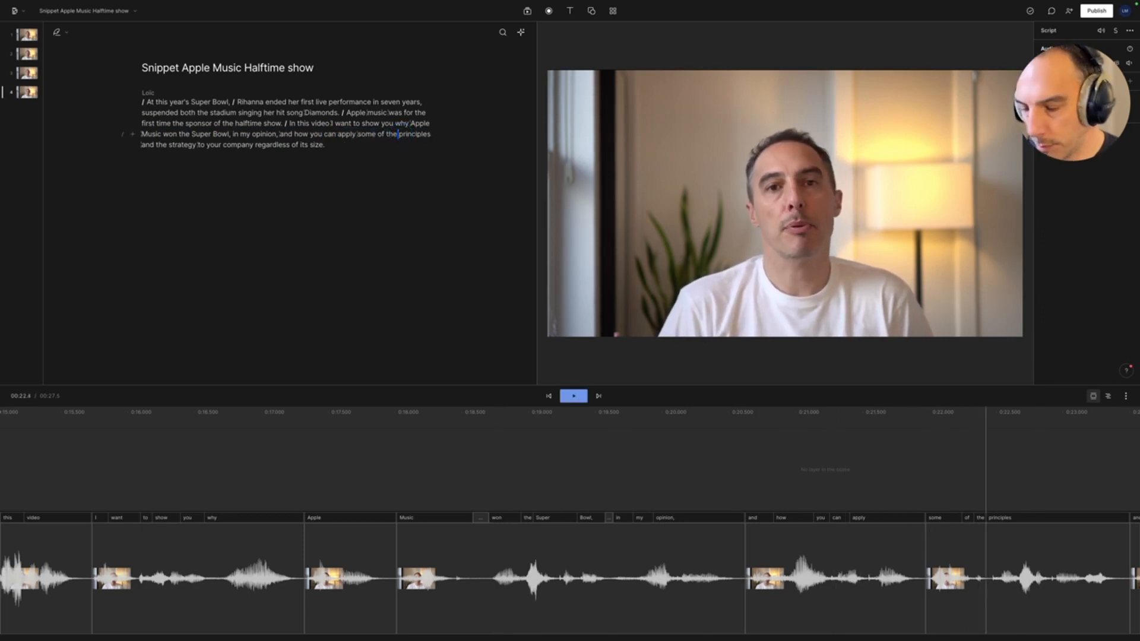
type("/")
key("space")
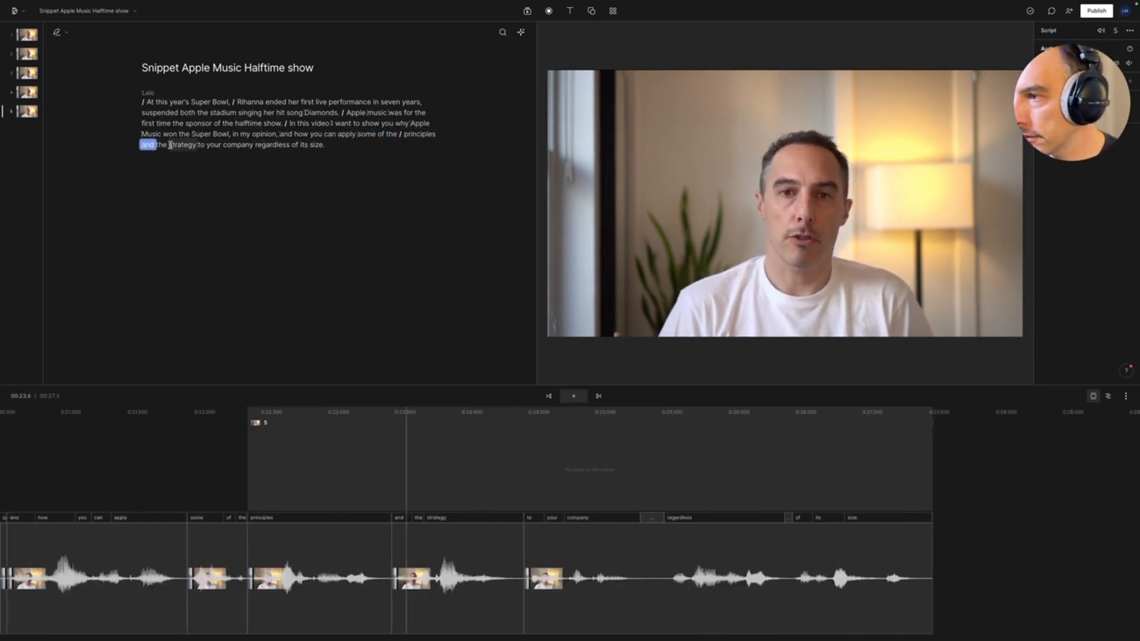
left_click(170, 145)
type("/")
key("space")
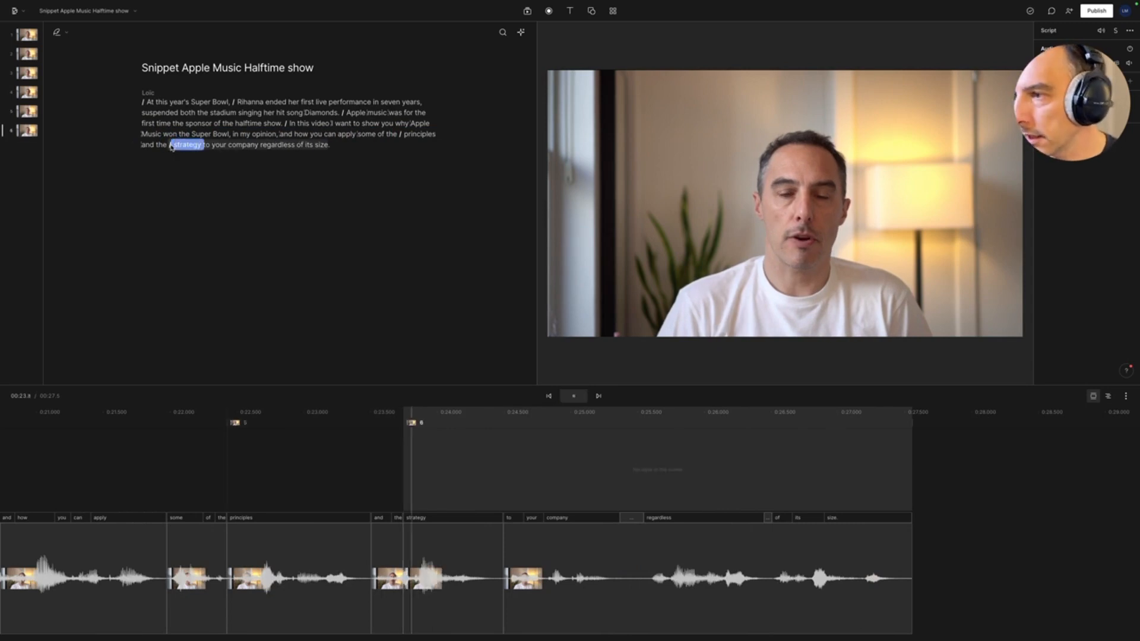
key("space")
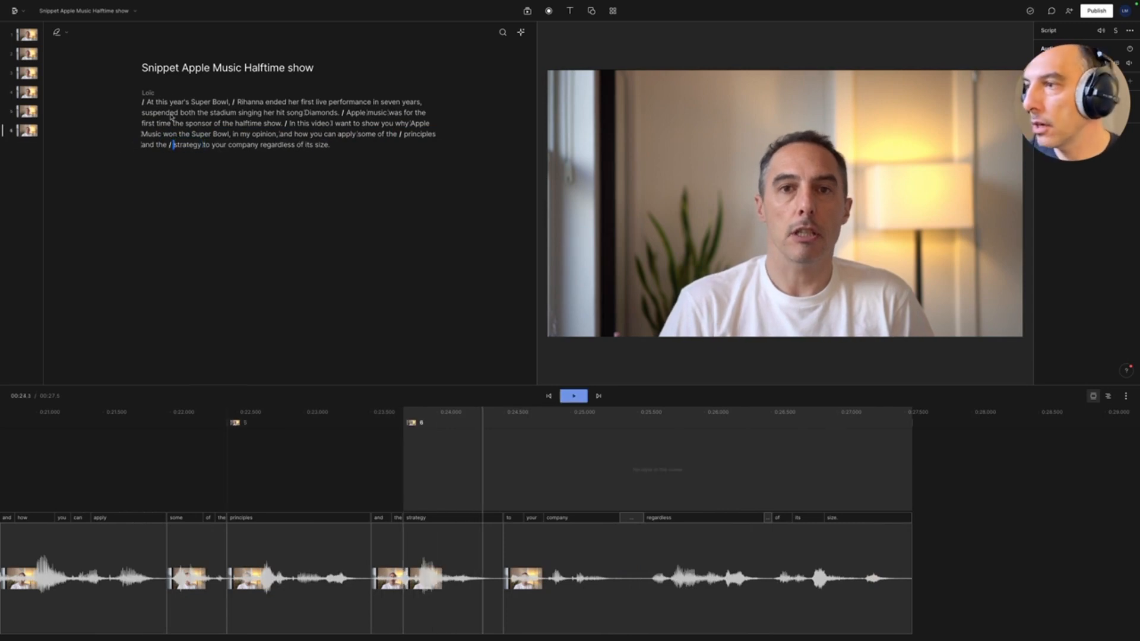
Go through the first five scenes one by one and check where each begins in the script and timeline.
left_click(28, 35)
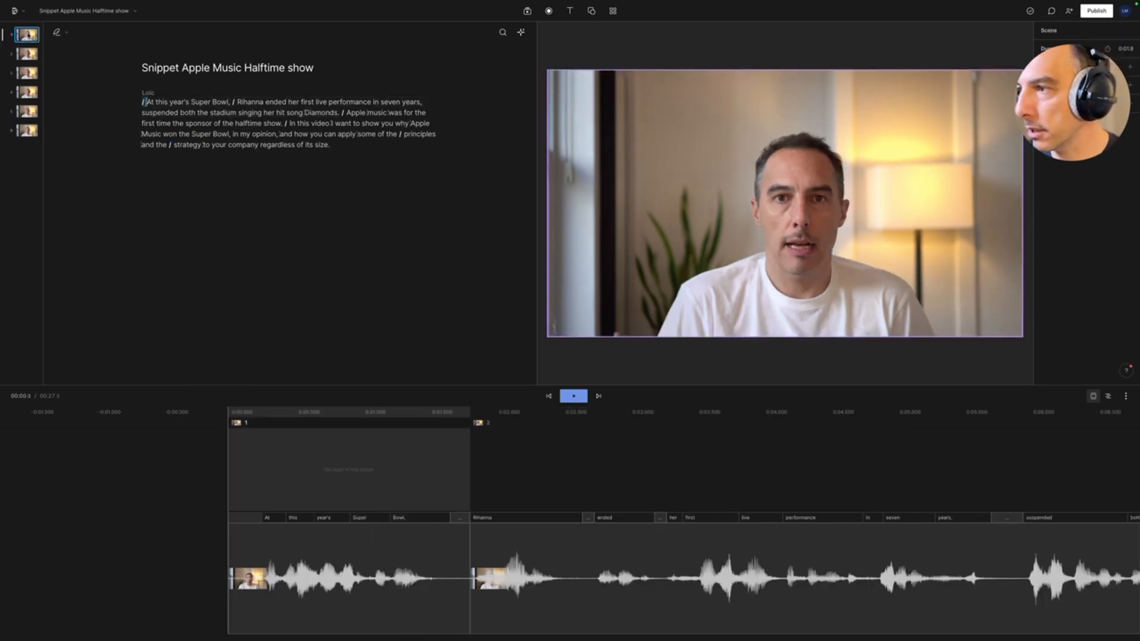
left_click(26, 54)
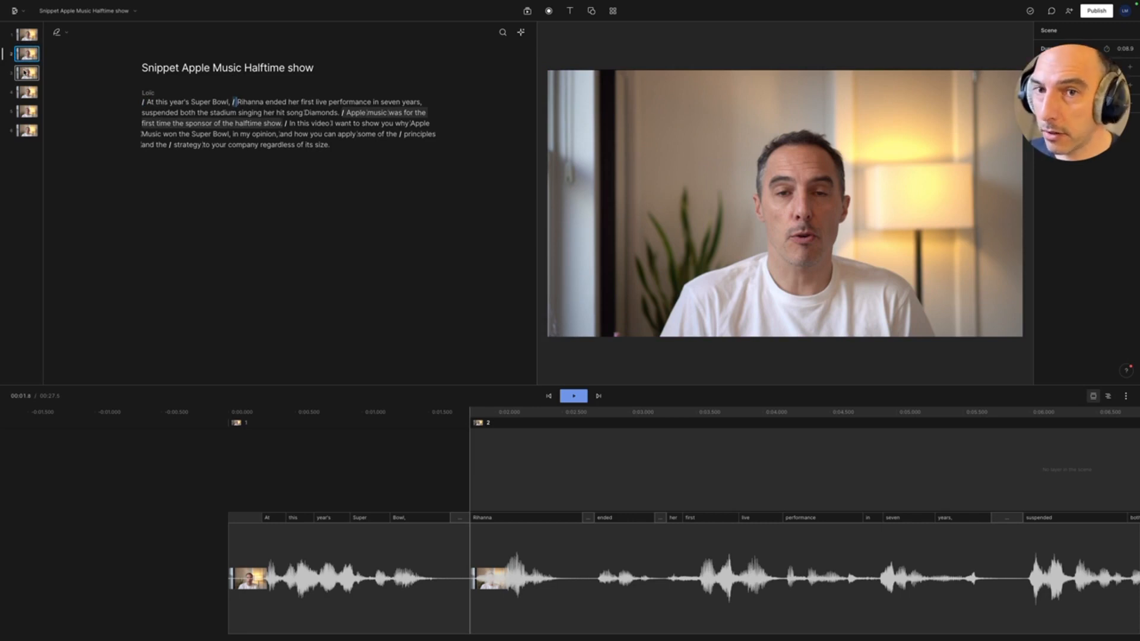
left_click(26, 73)
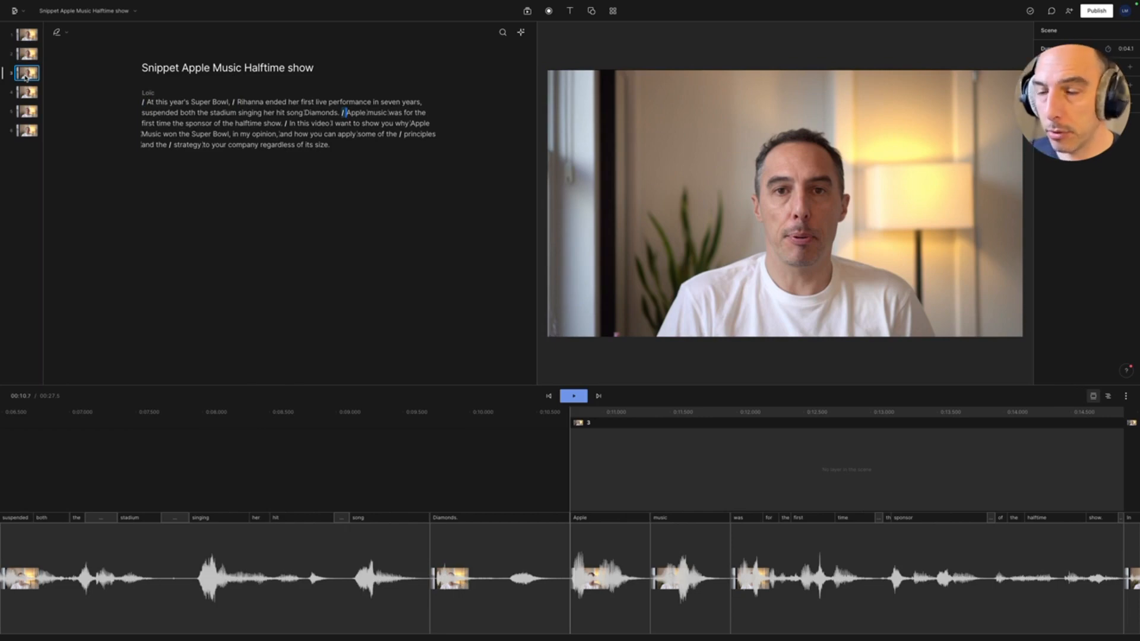
left_click(26, 93)
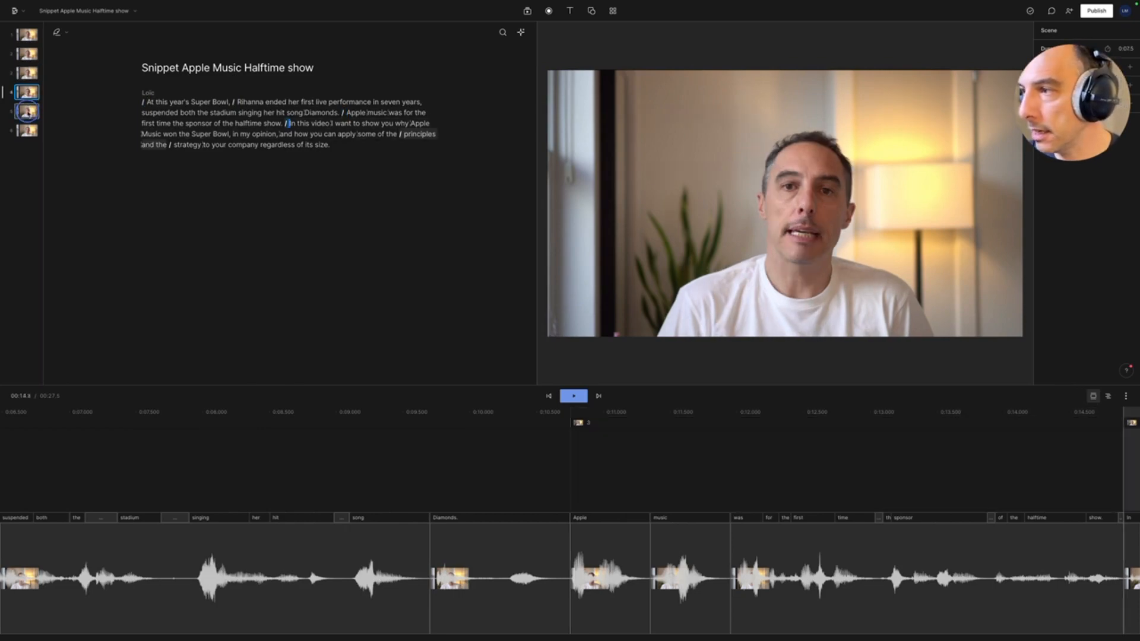
left_click(28, 111)
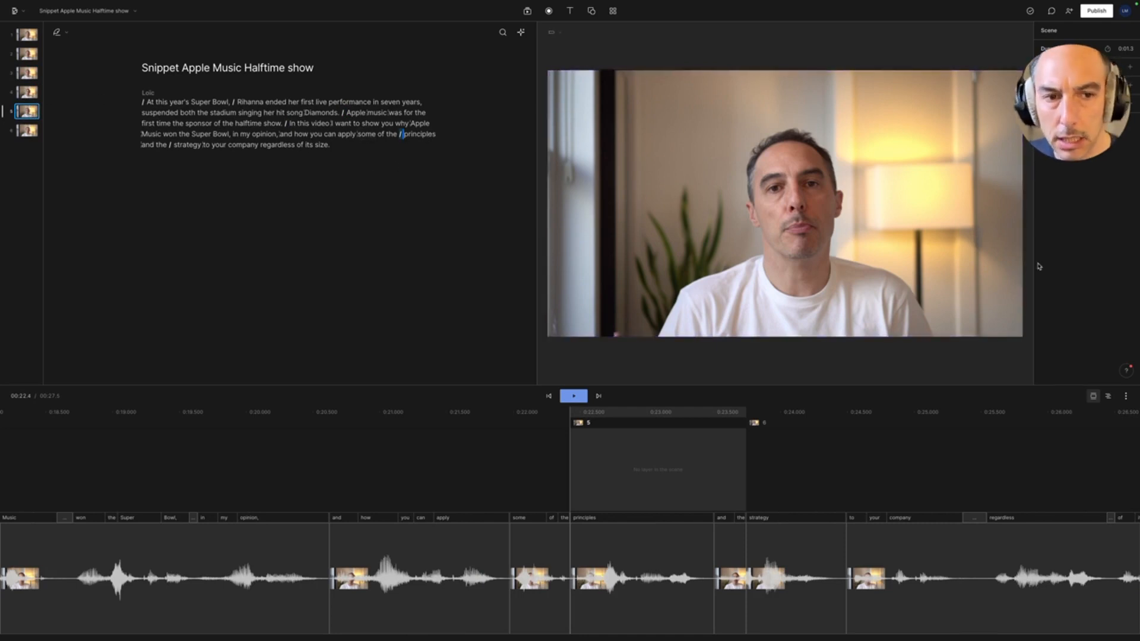
Import the Rihanna halftime show MP4 and White-Apple-Music-Logo.png into the project's files.
left_click(526, 11)
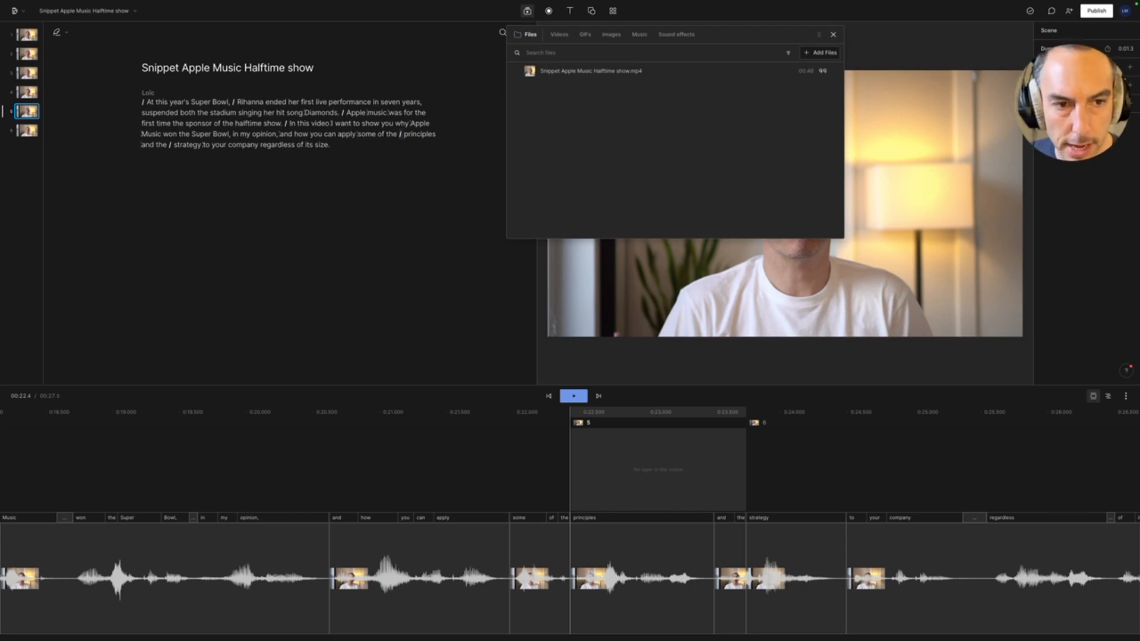
left_click_drag(1139, 246, 657, 144)
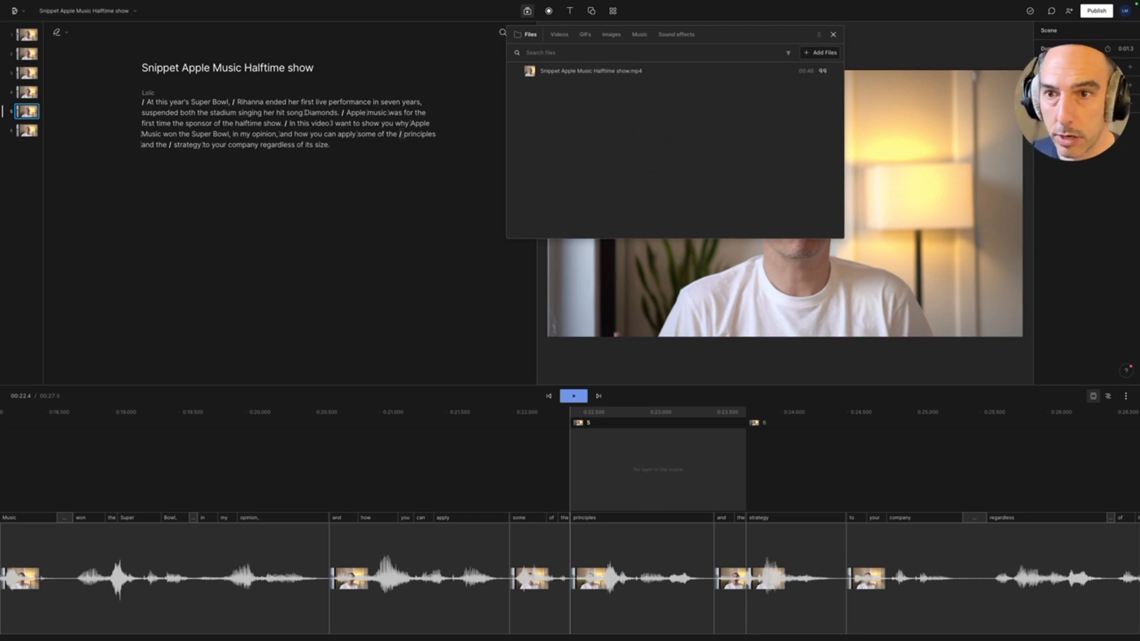
left_click_drag(1139, 149, 729, 136)
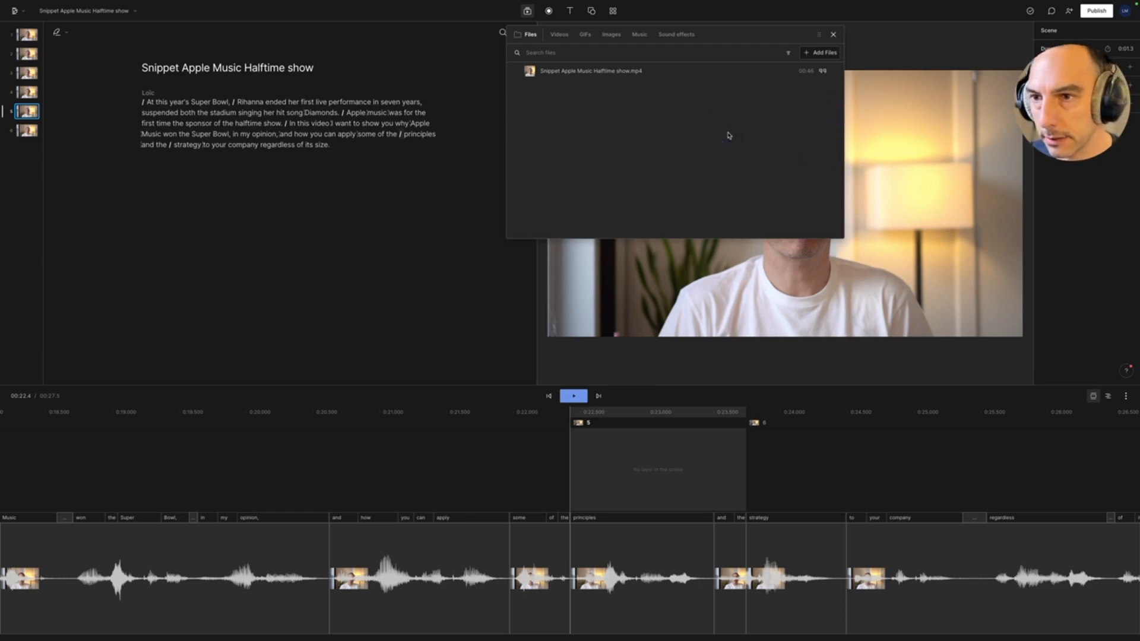
left_click(819, 52)
left_click(812, 71)
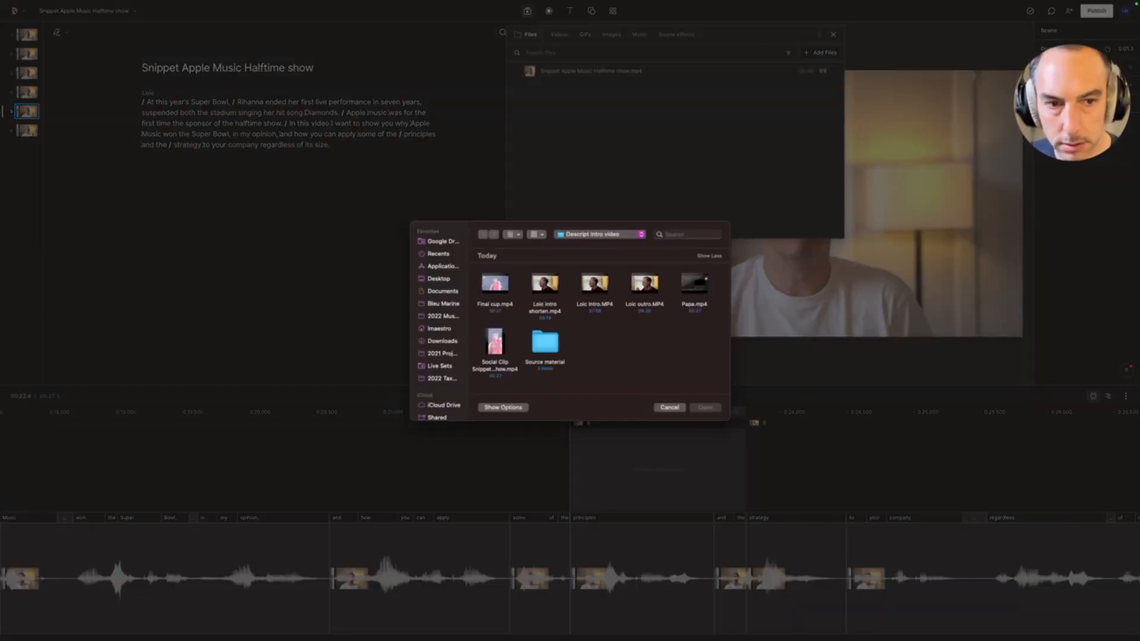
left_click_drag(1139, 178, 646, 336)
left_click(705, 409)
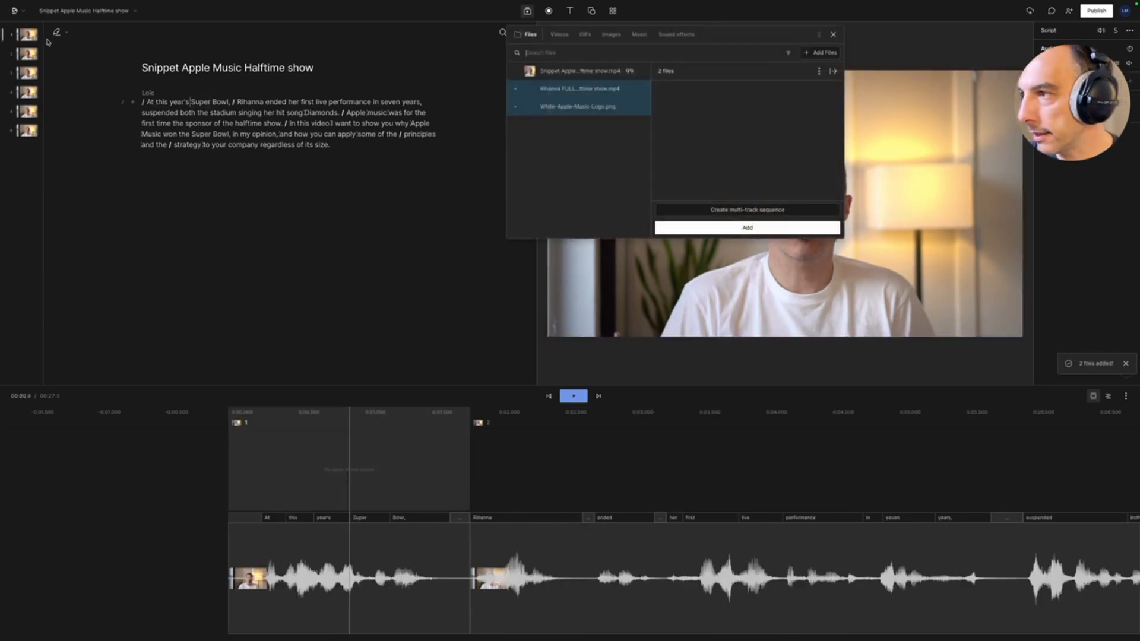
Add a title reading "Apple Music Halftime Show" to the first scene and select all of its text.
left_click(30, 36)
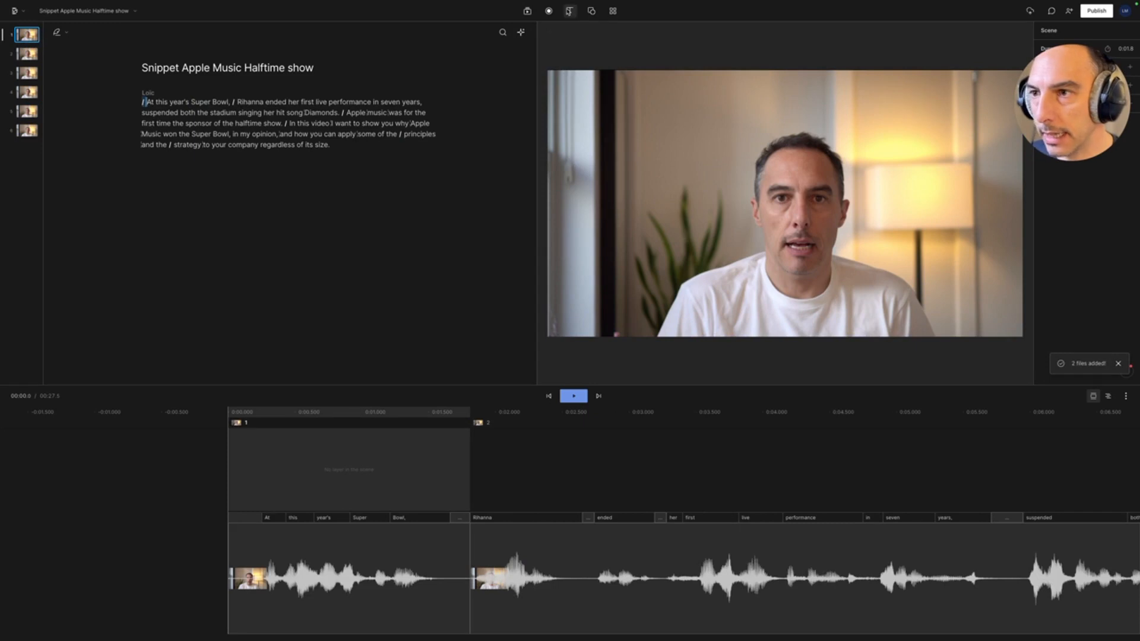
left_click(570, 11)
left_click(569, 34)
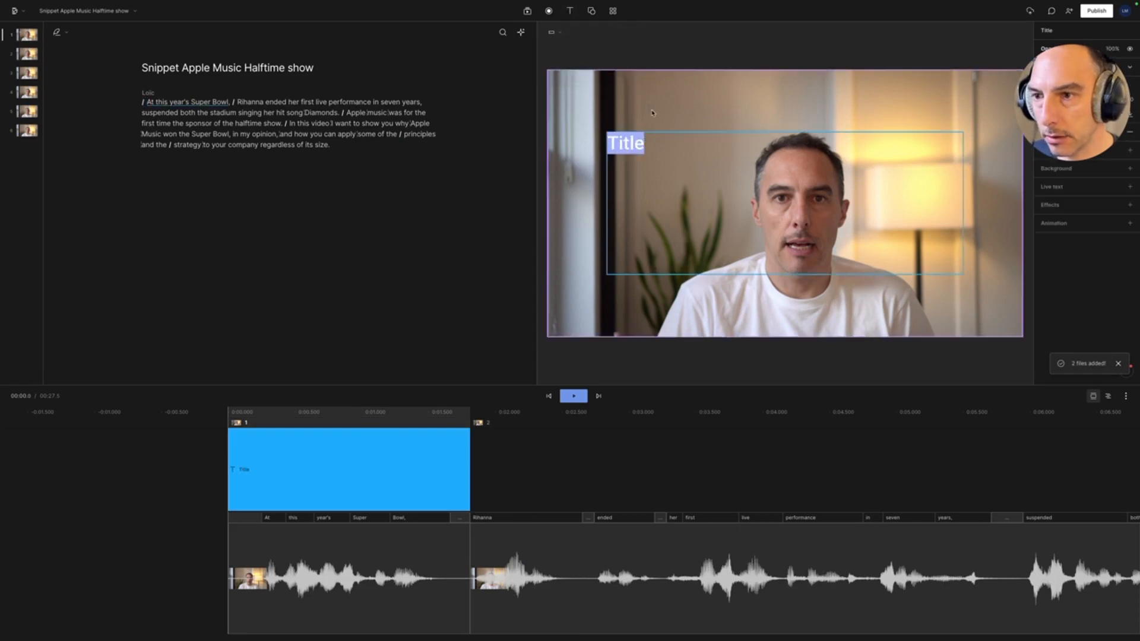
type("Apple")
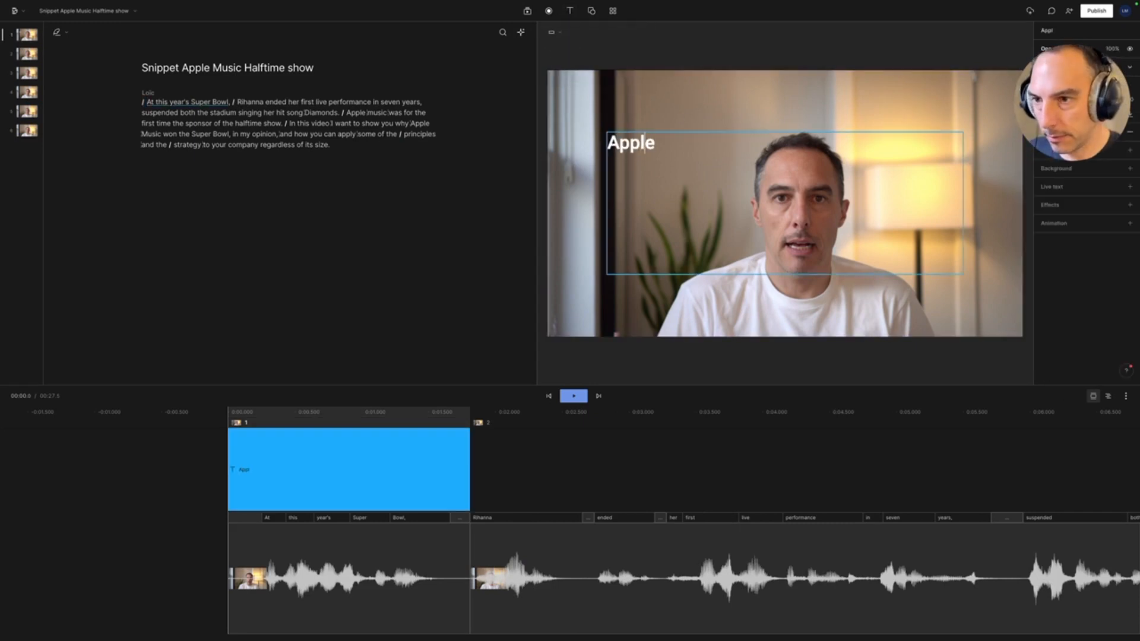
type(" Music Halftime Show")
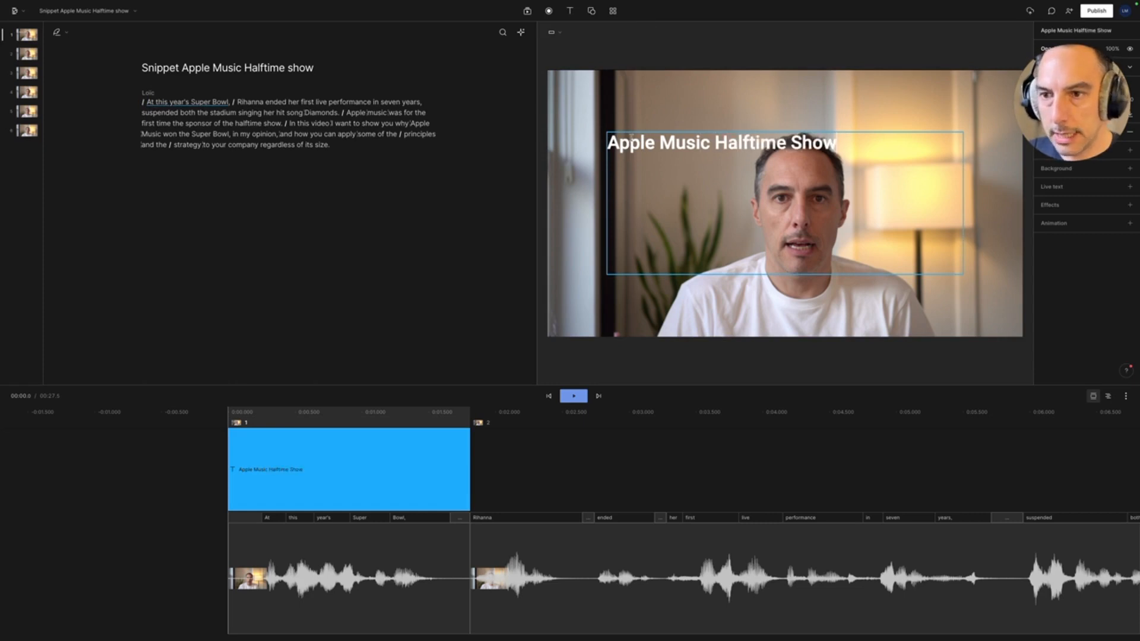
key("ctrl+a")
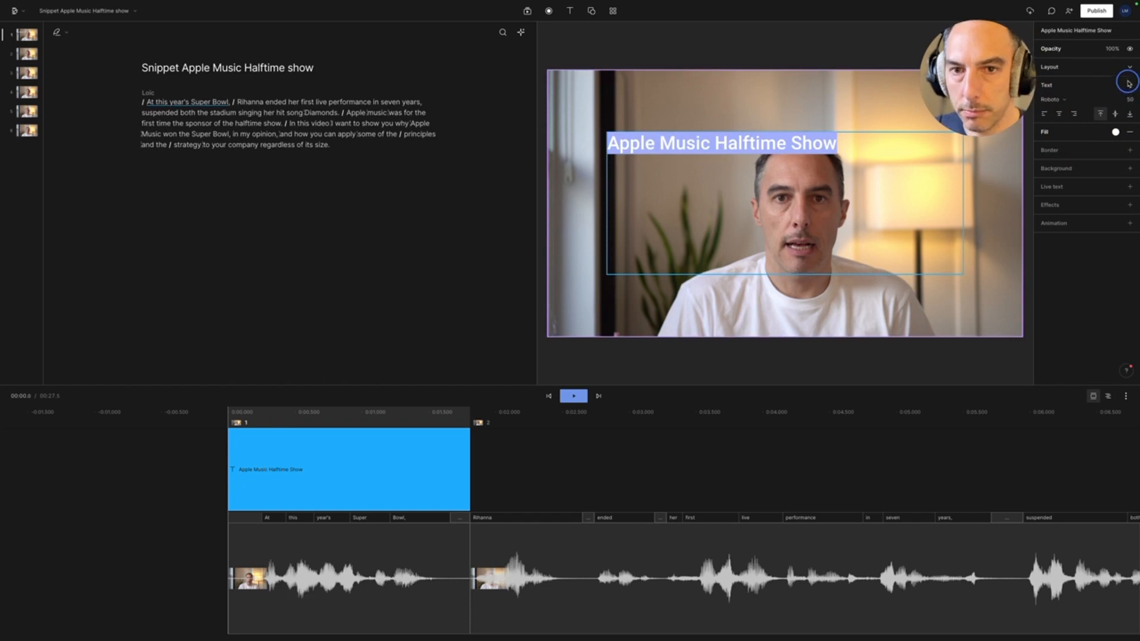
Set the title's text size to 76, centre it horizontally and vertically in its box, and play the first scene.
left_click_drag(1129, 100, 1133, 100)
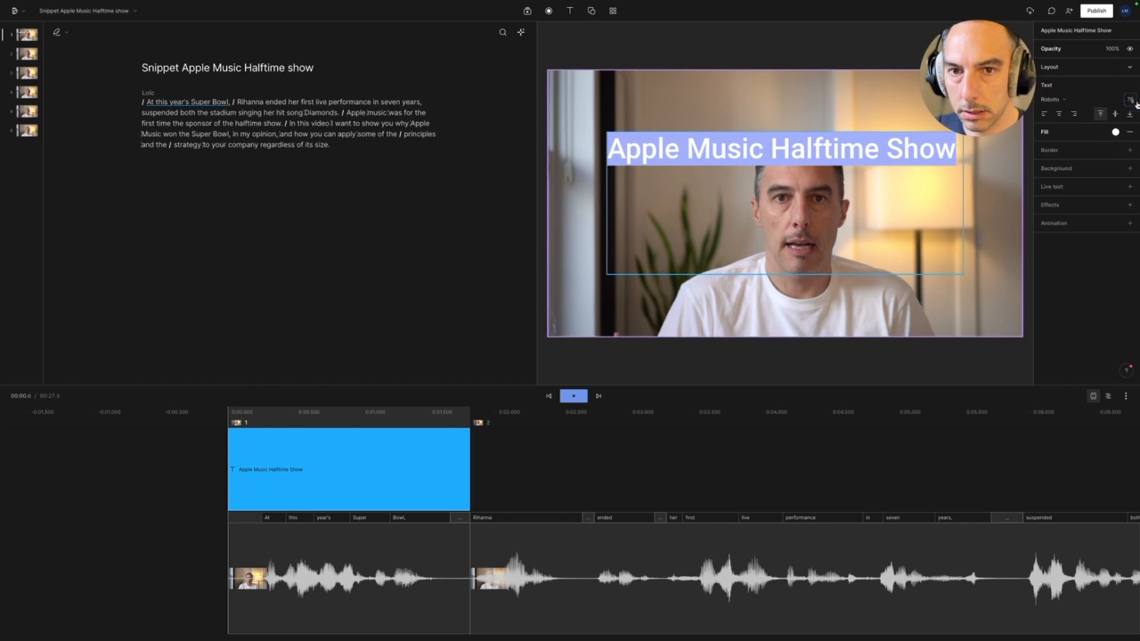
left_click(1115, 113)
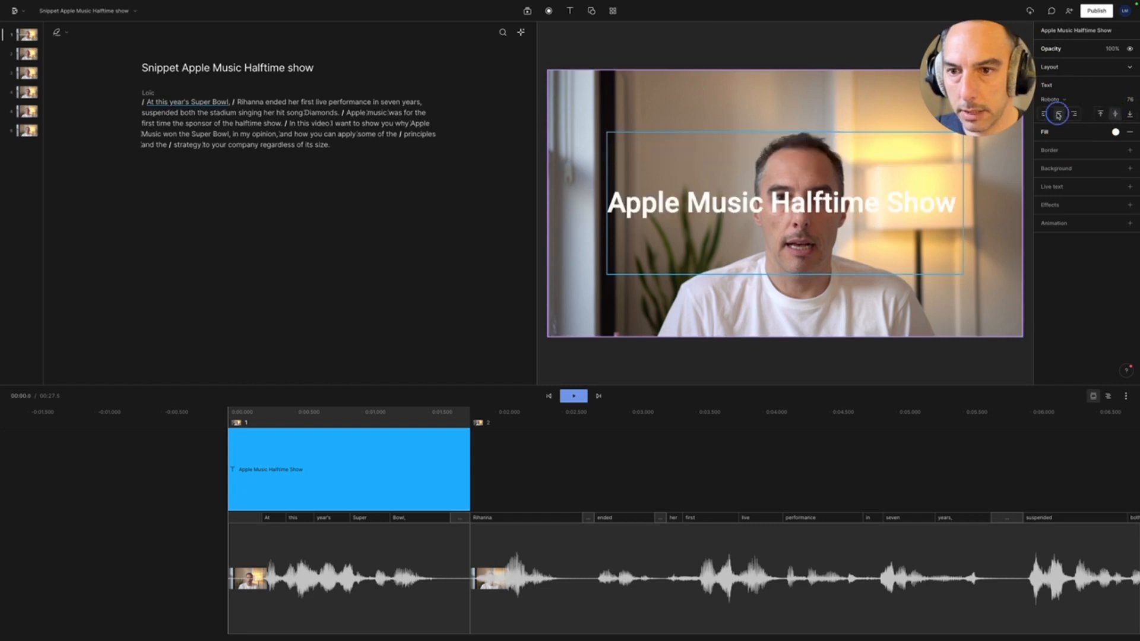
left_click(1058, 114)
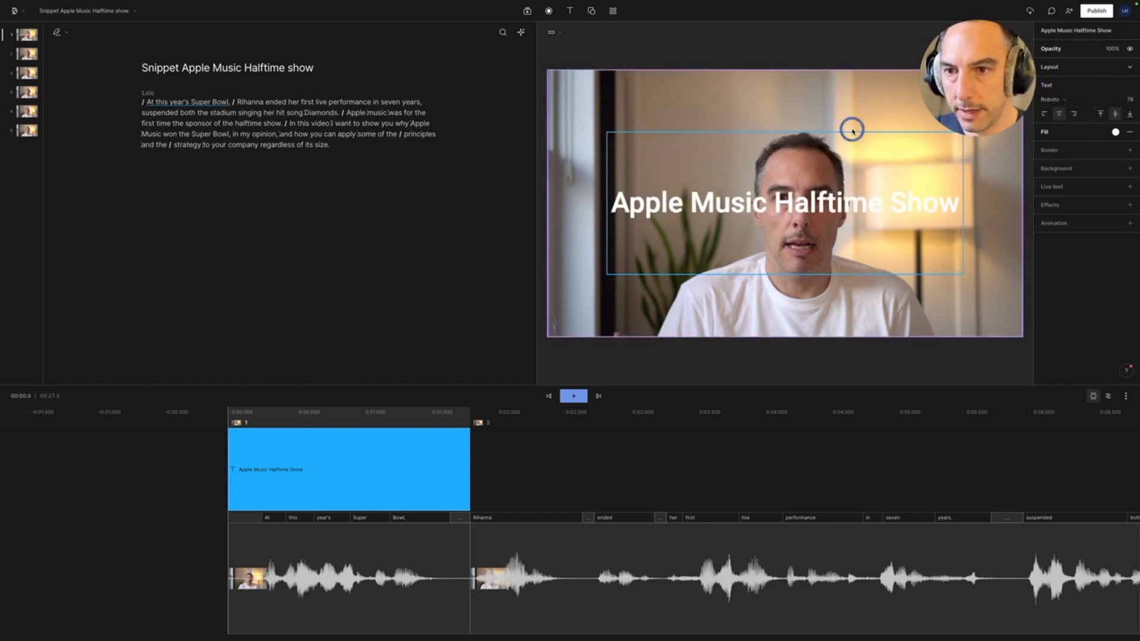
left_click(148, 95)
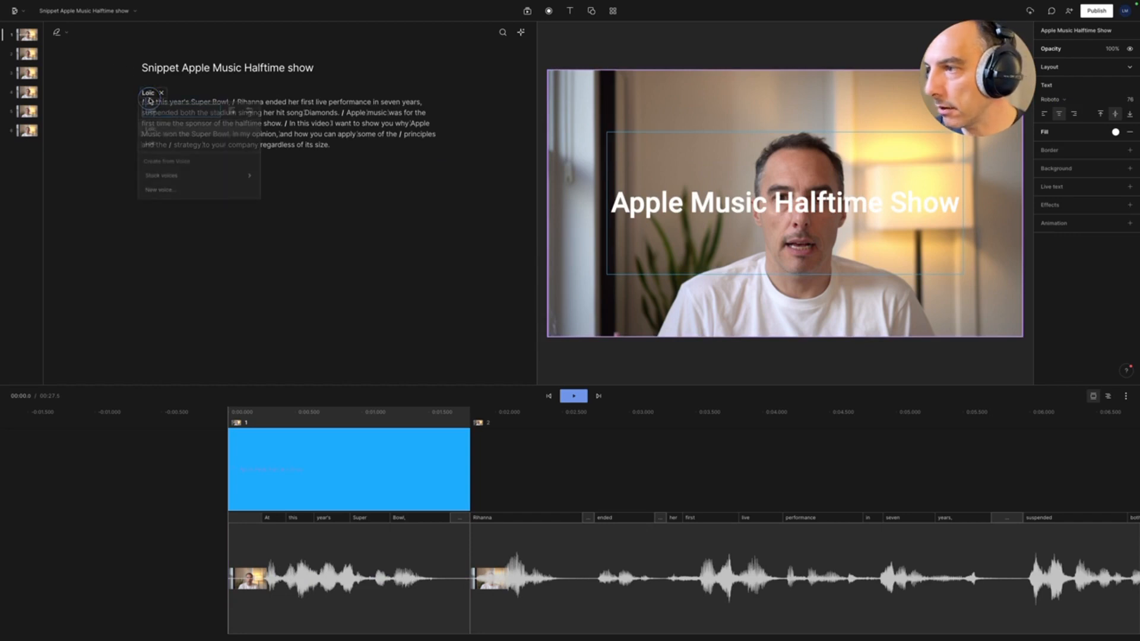
left_click(137, 103)
key("space")
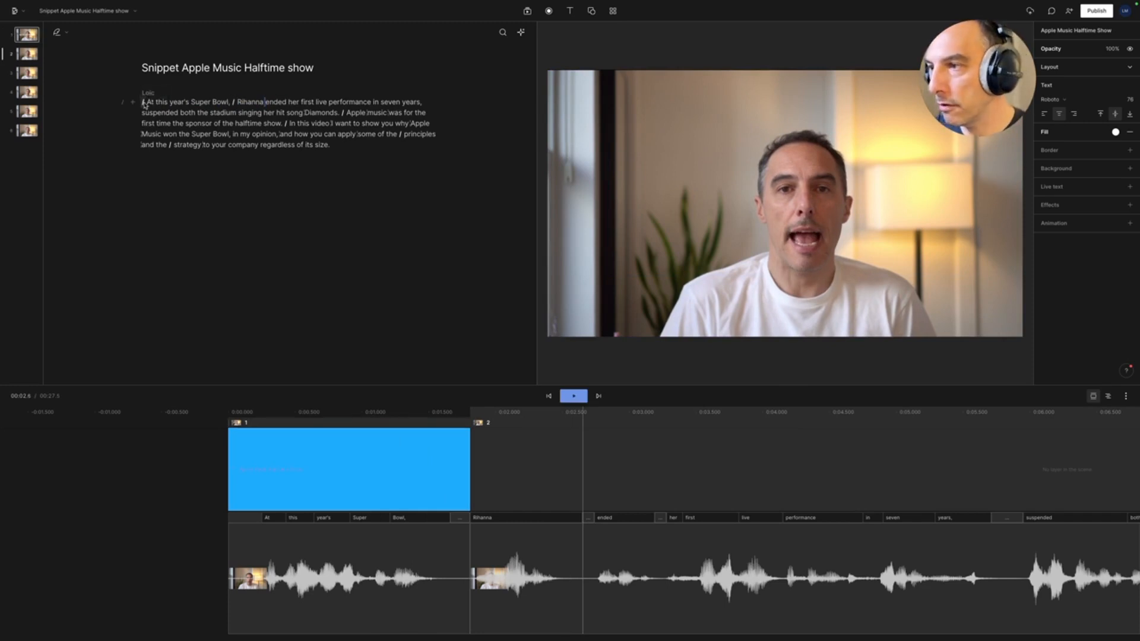
Preview the Rihanna halftime show MP4, add it to the second scene, and play the script from the start.
left_click(527, 11)
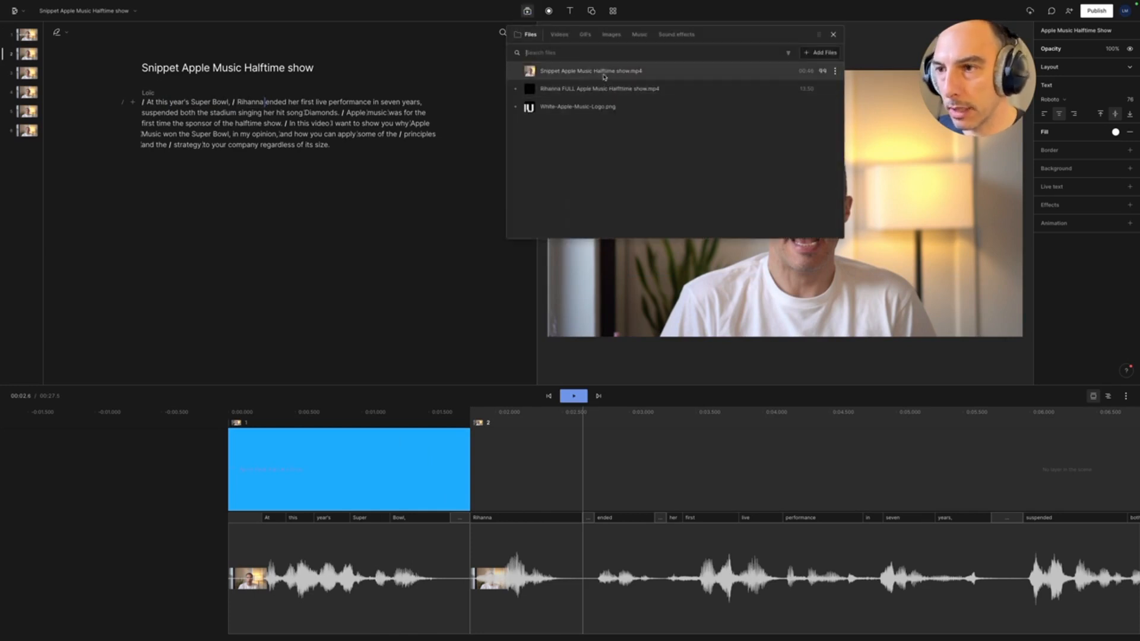
left_click(568, 90)
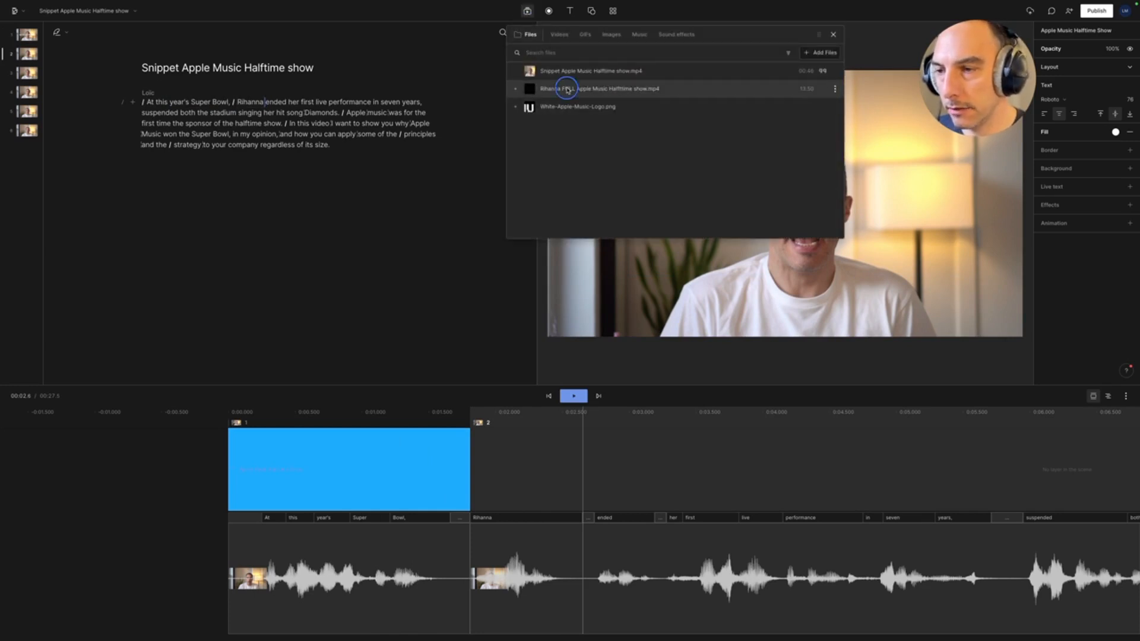
left_click_drag(673, 196, 775, 198)
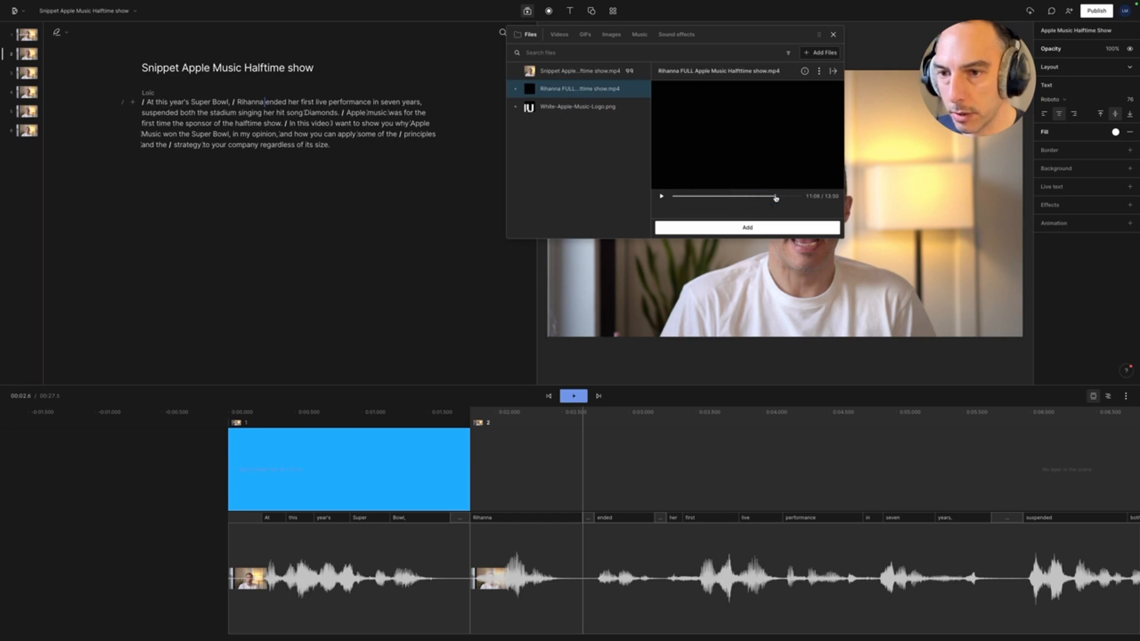
left_click(661, 198)
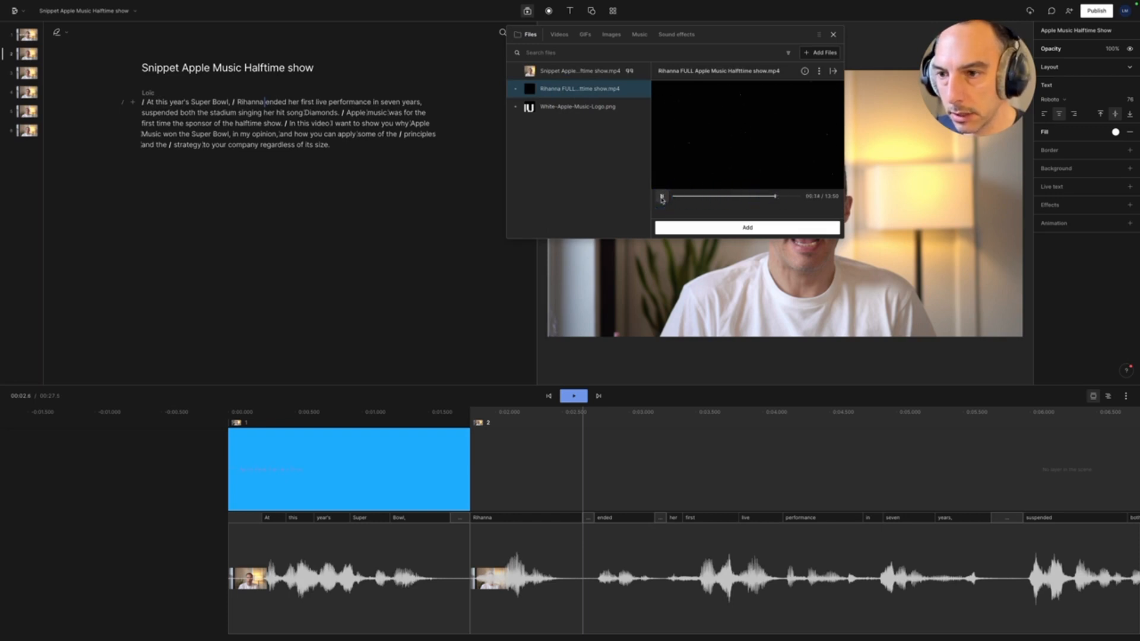
left_click(775, 197)
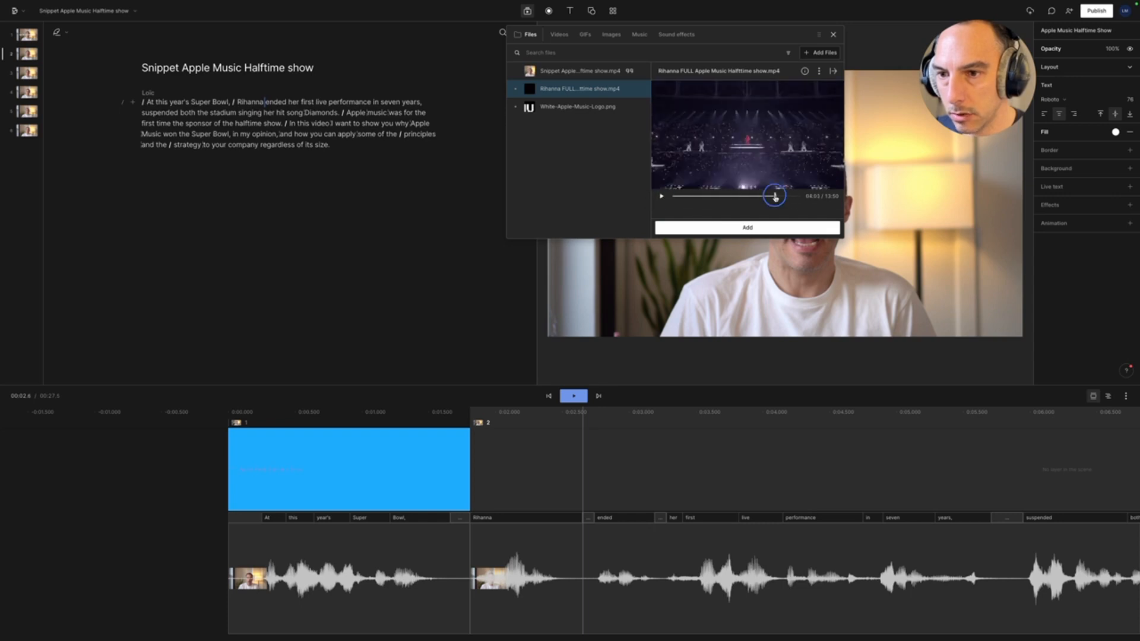
left_click_drag(775, 197, 788, 199)
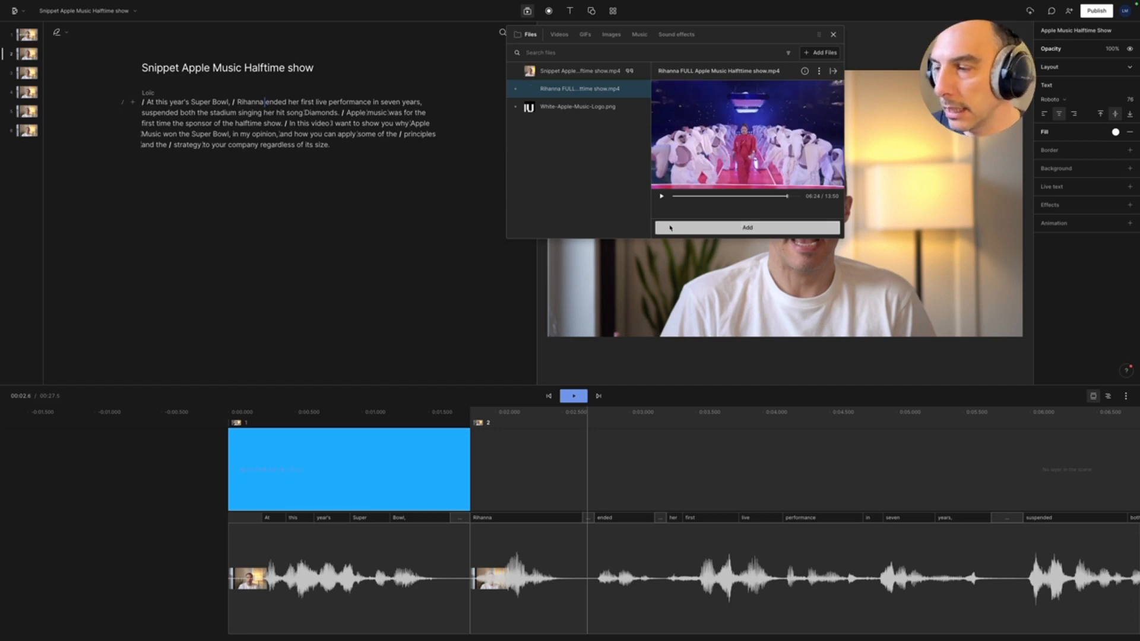
left_click(670, 228)
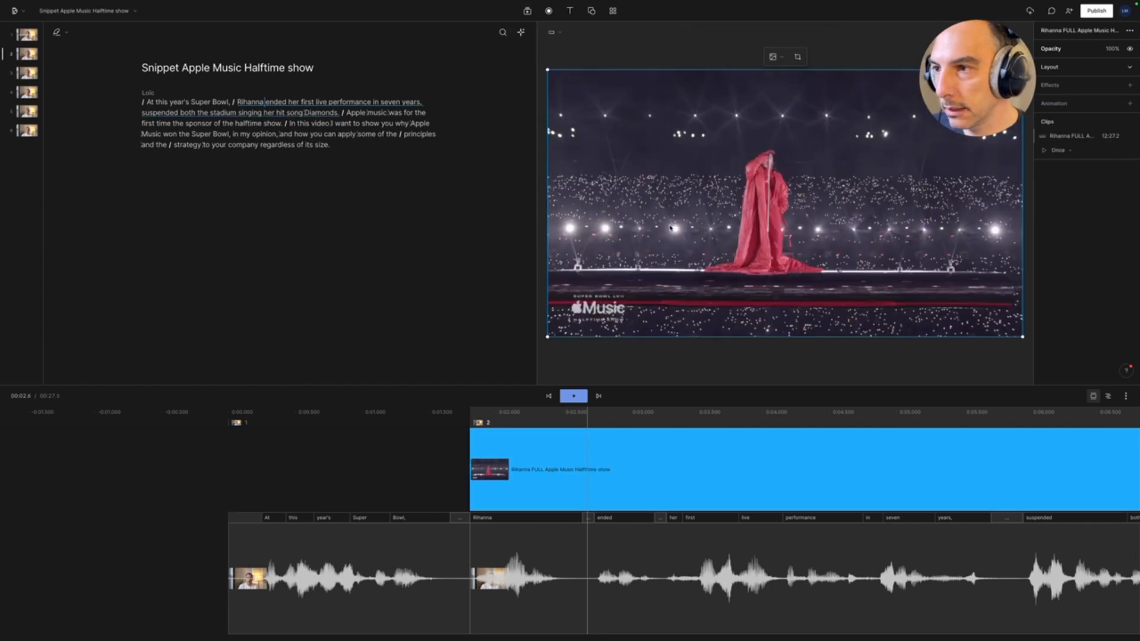
left_click(219, 99)
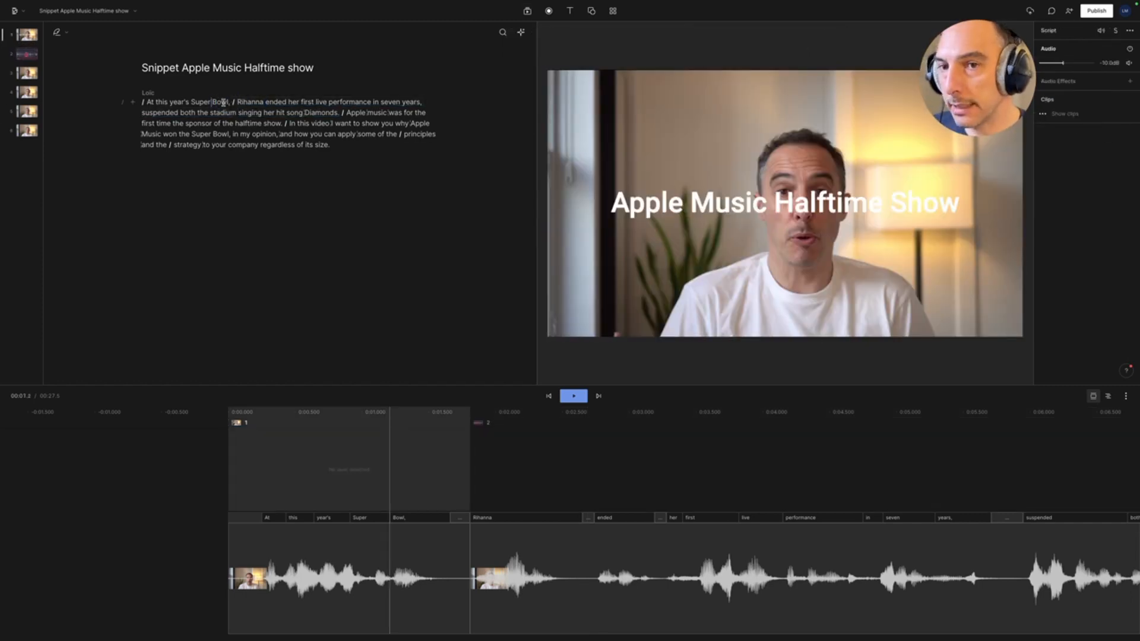
left_click(150, 102)
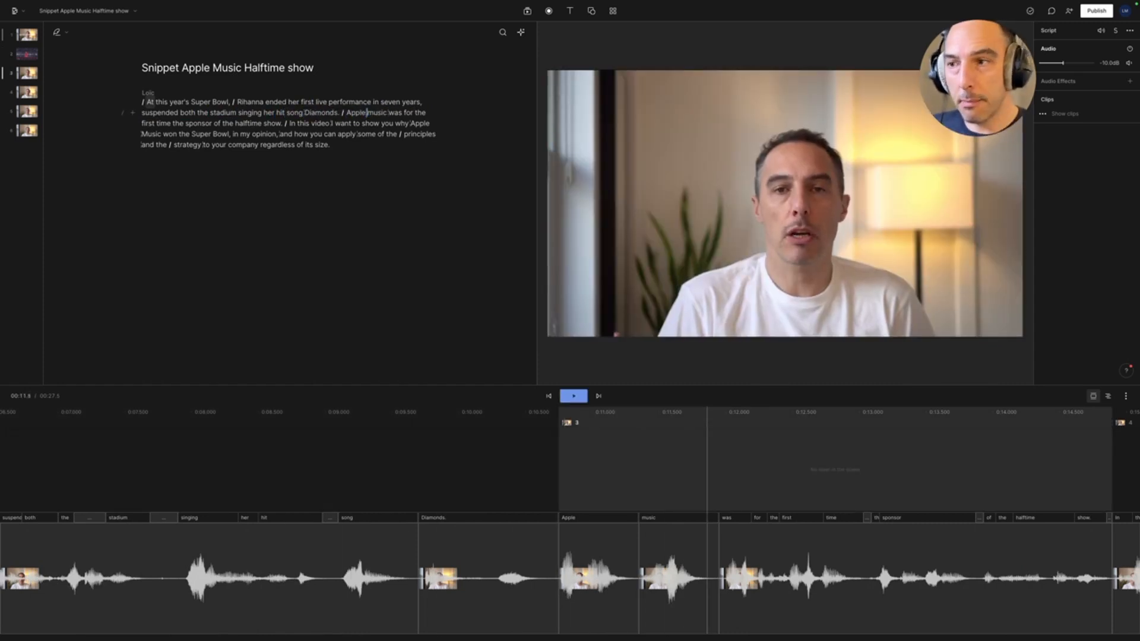
Place White-Apple-Music-Logo.png in the third scene, scaled to about half the frame width and centred horizontally.
left_click(347, 113)
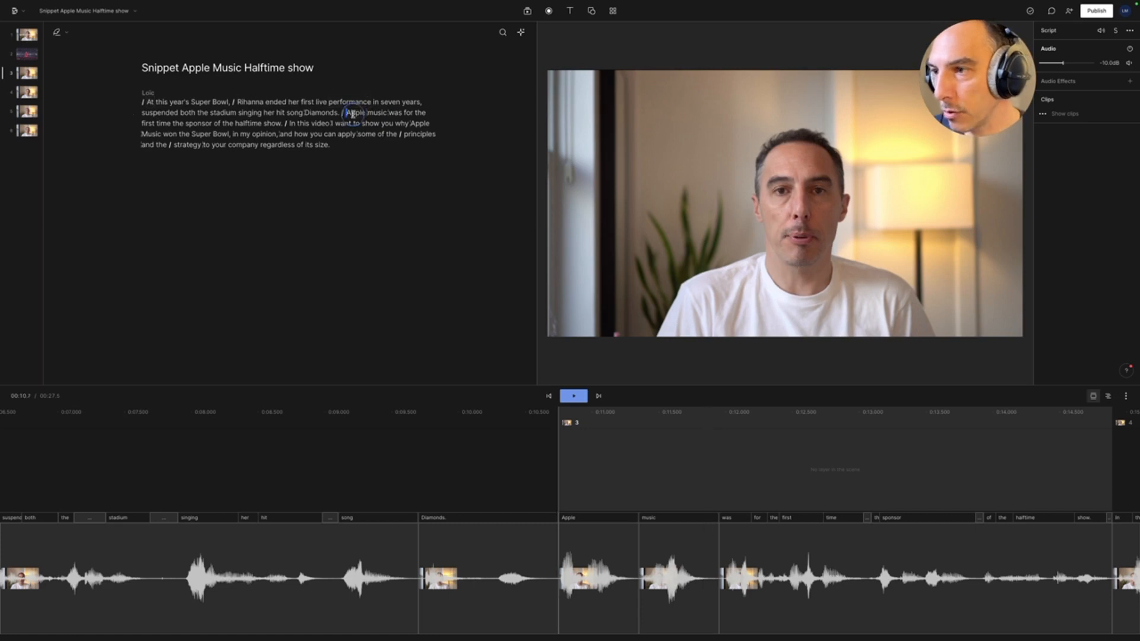
left_click(527, 11)
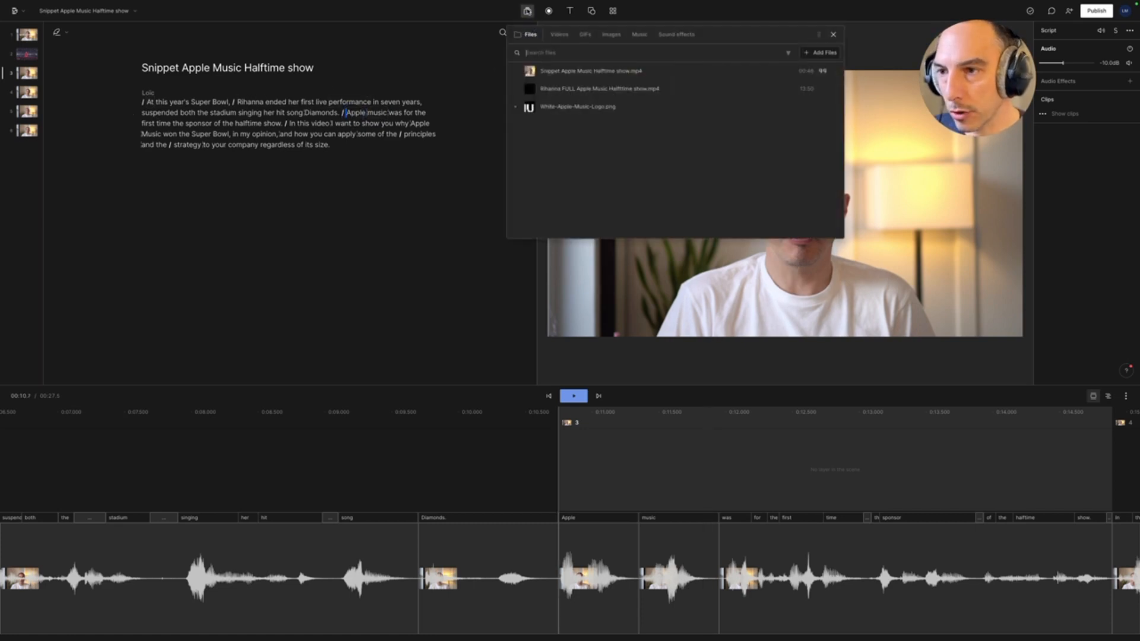
left_click_drag(593, 109, 903, 234)
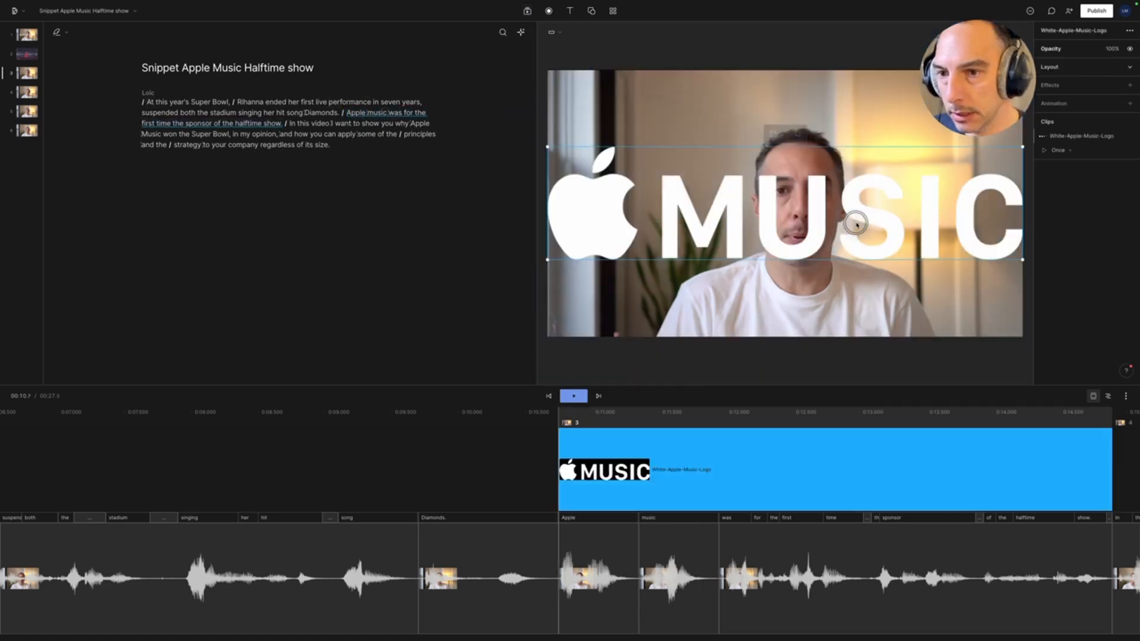
left_click_drag(1022, 260, 784, 214)
left_click_drag(688, 195, 807, 222)
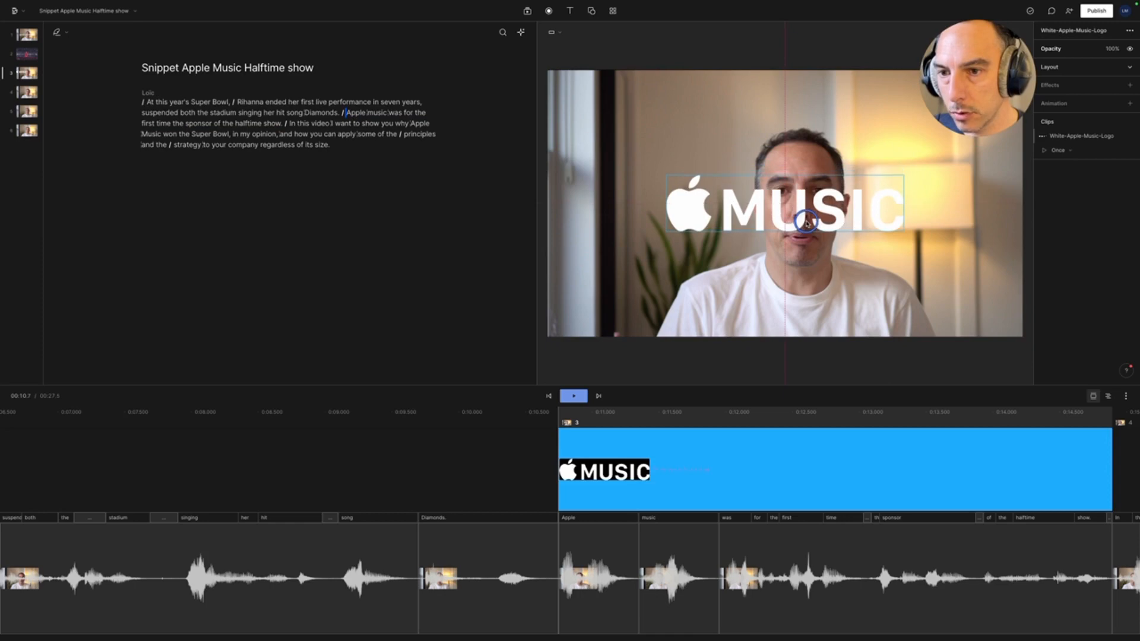
Play the script from the beginning into the fourth scene to check the title, halftime show footage and logo.
left_click(178, 101)
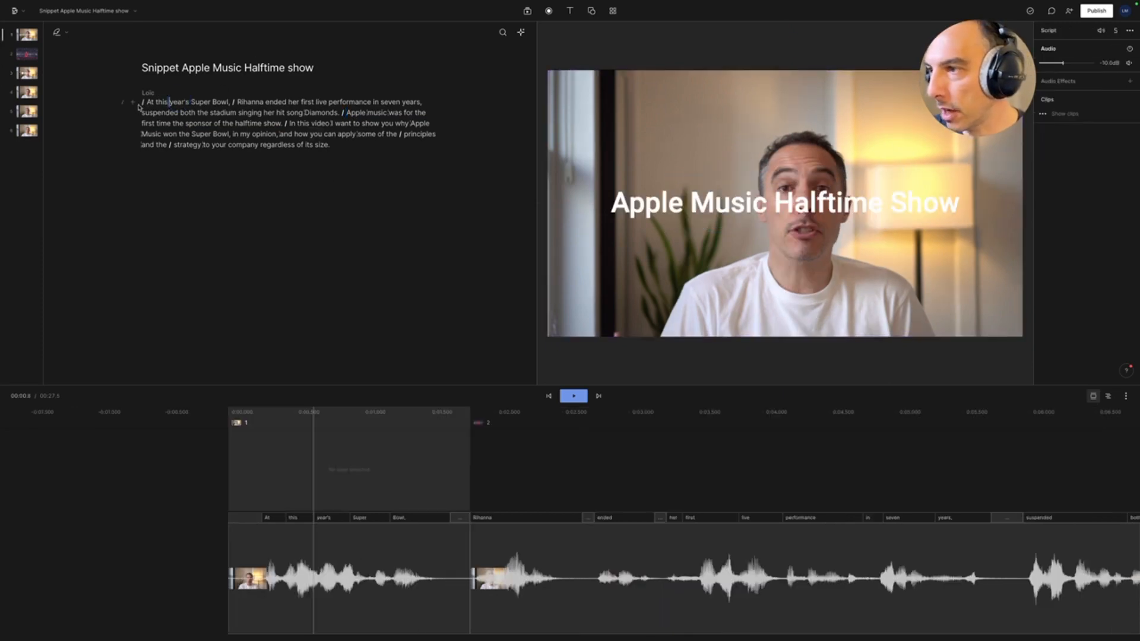
left_click(145, 103)
key("space")
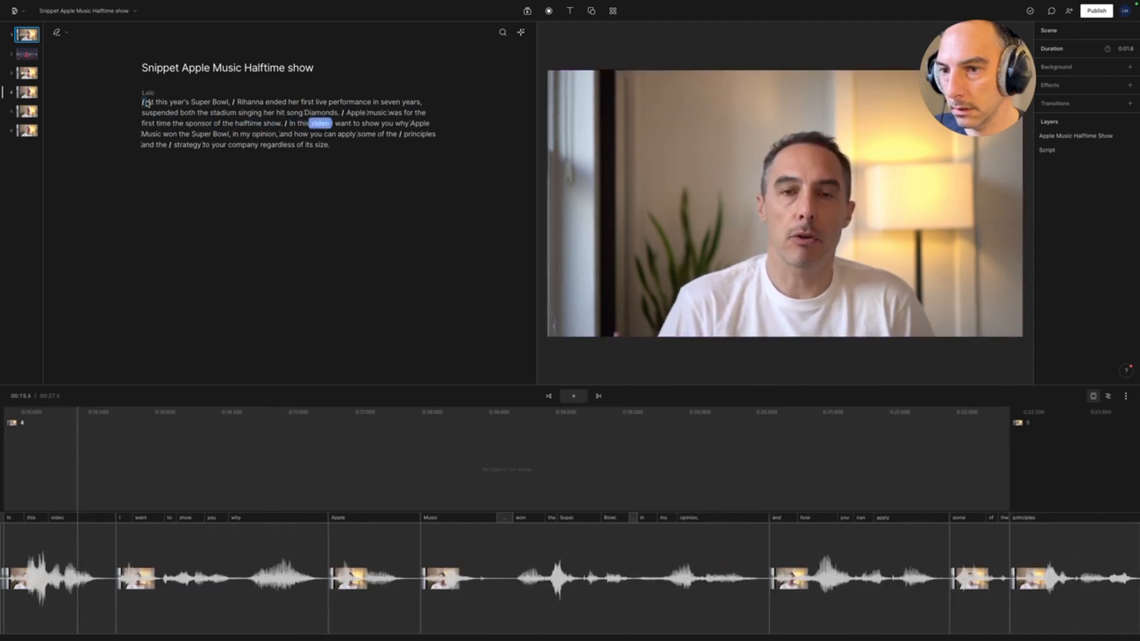
key("space")
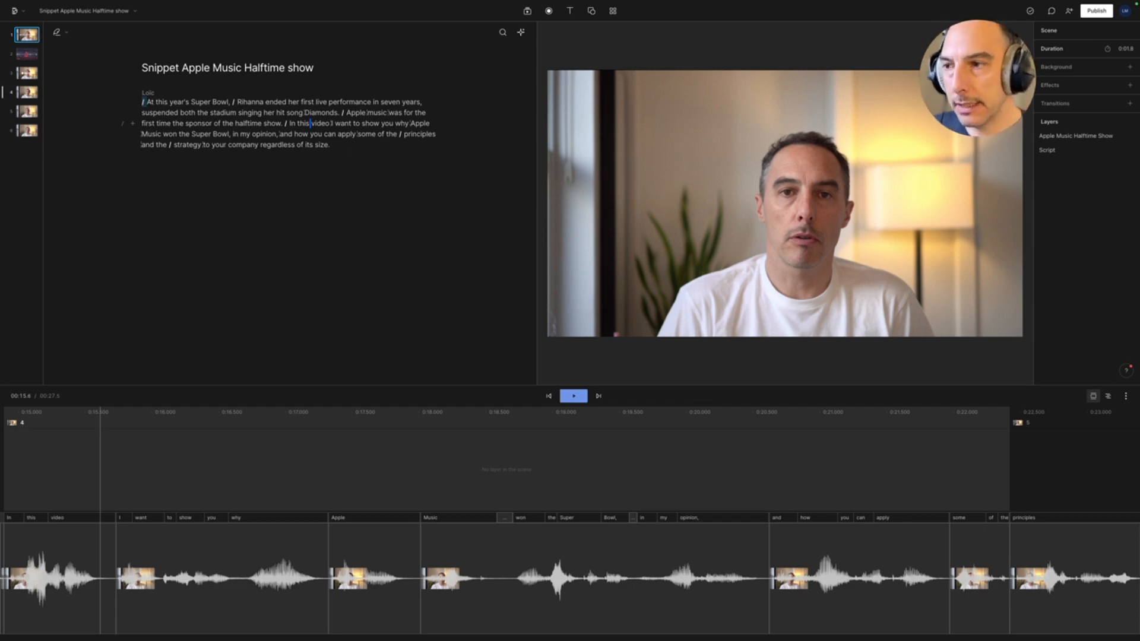
Add plain text to the sixth scene, beginning at "strategy", reading "Principles" and "Strategy" on two lines.
left_click(403, 135)
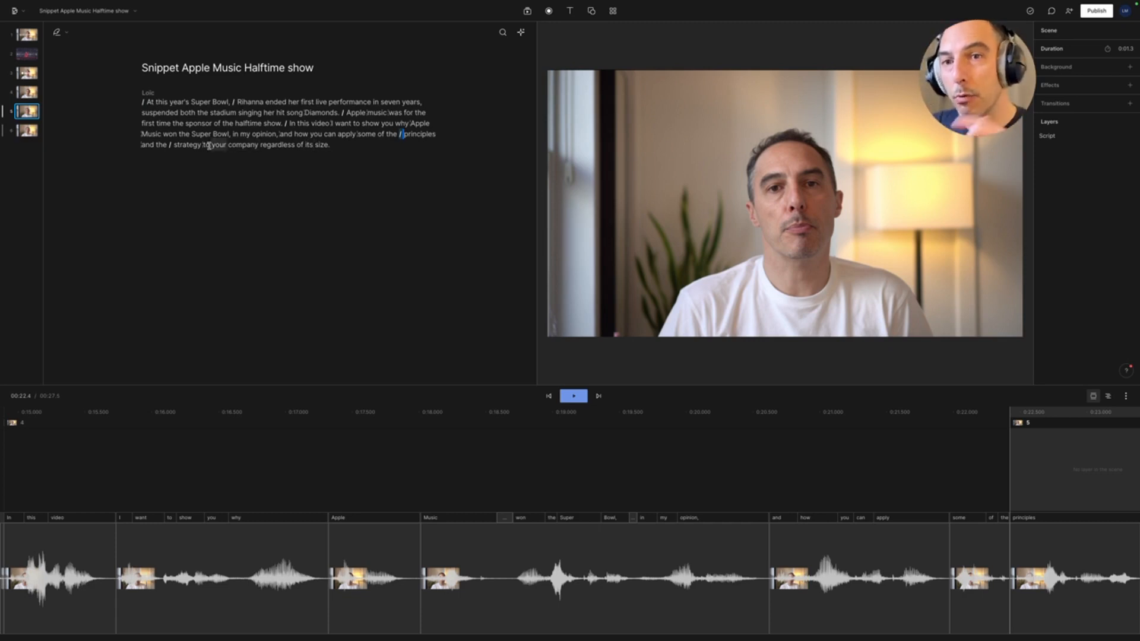
left_click(187, 145)
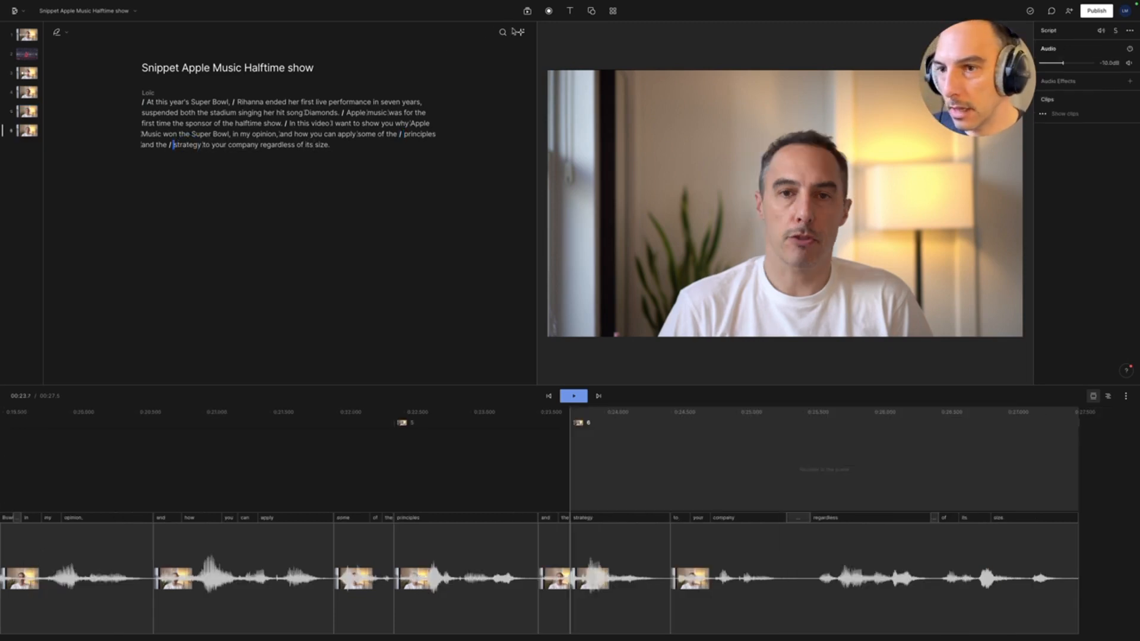
left_click(569, 10)
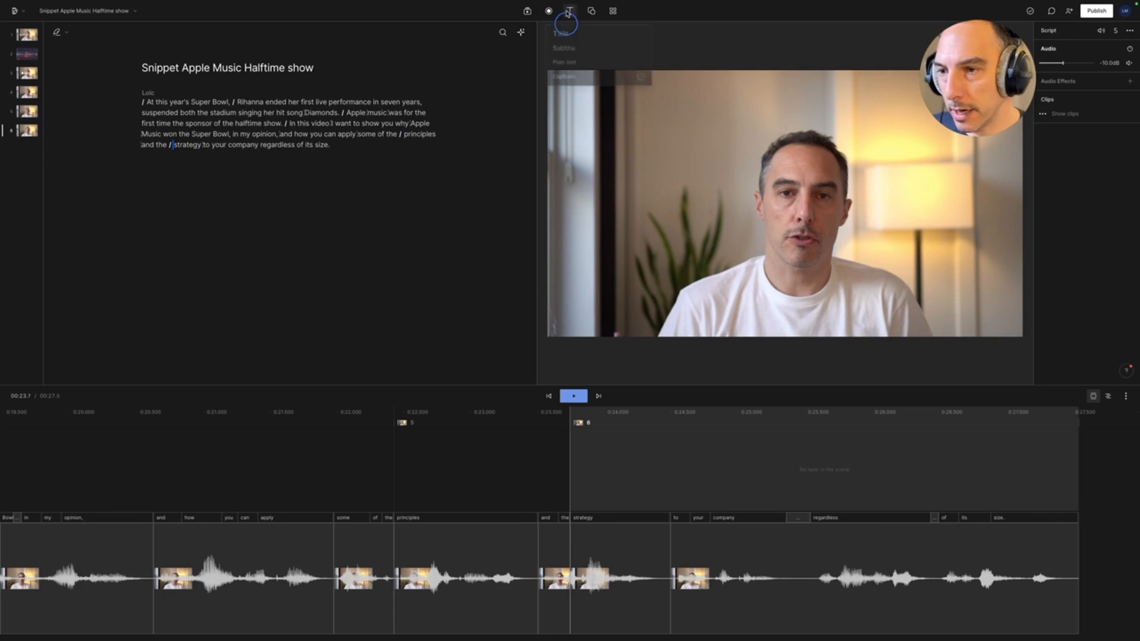
left_click(587, 63)
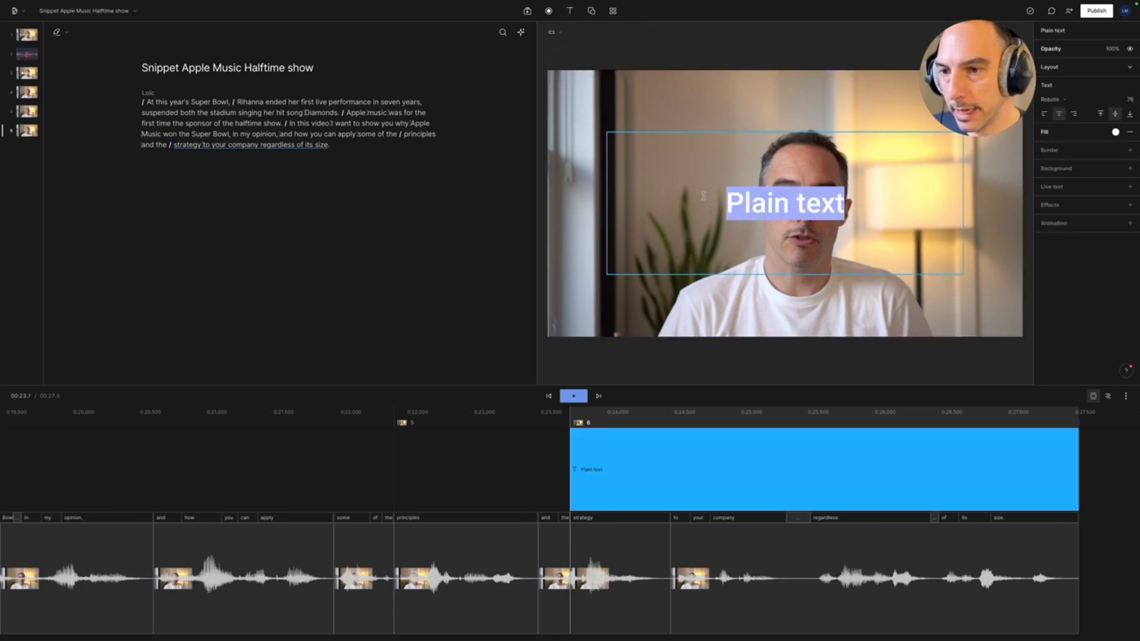
type("Prince")
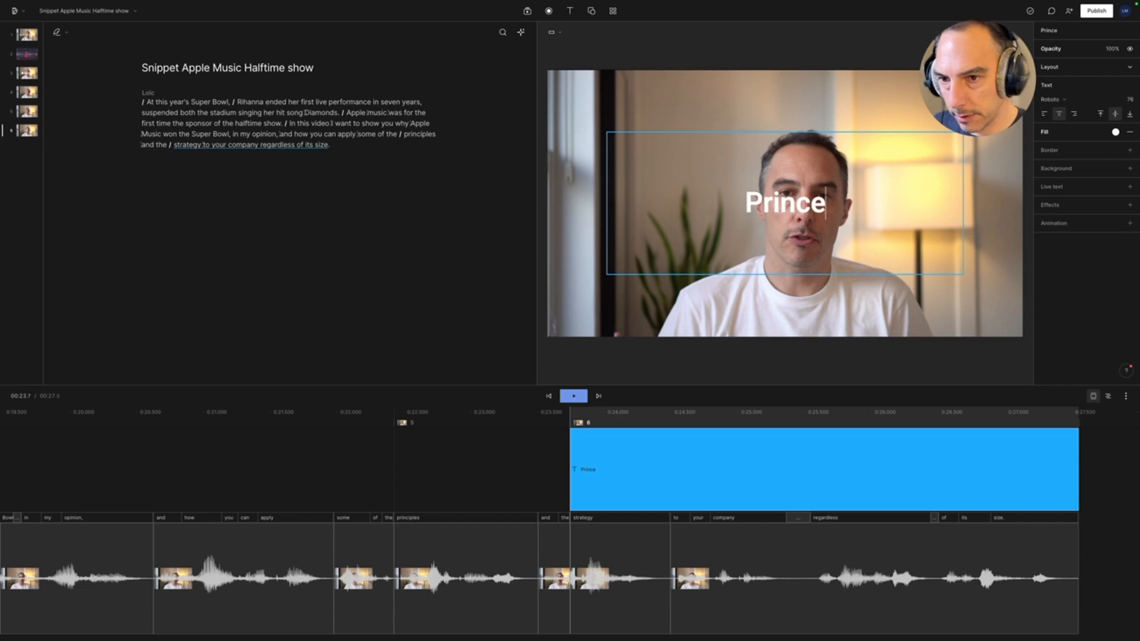
key("BackSpace")
type("p")
key("BackSpace")
type("i")
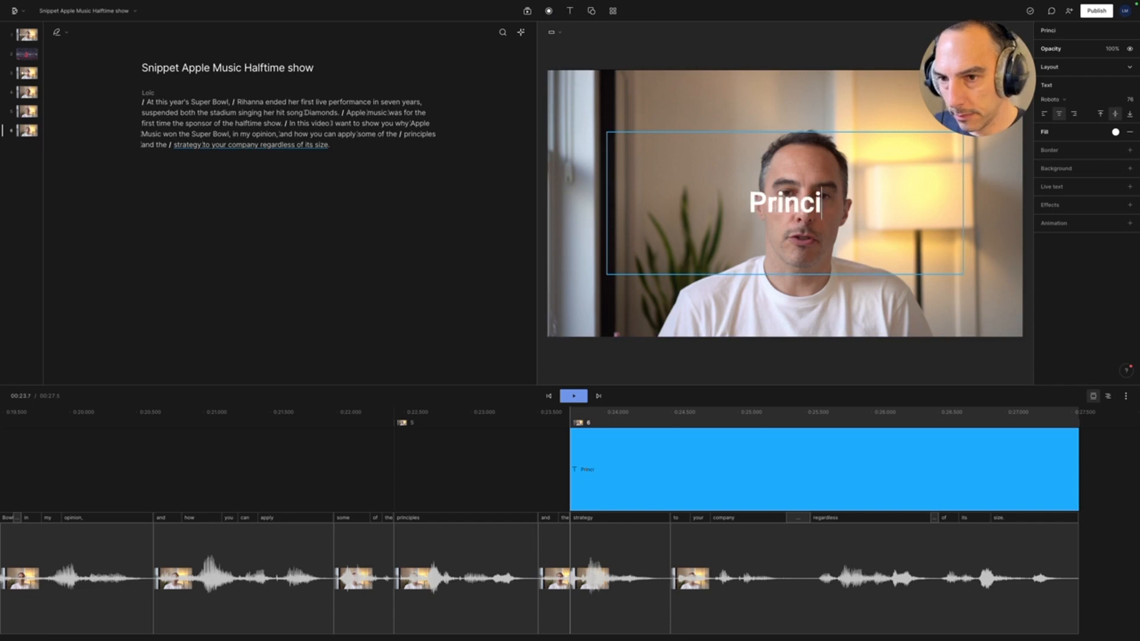
type("ples")
key("Return")
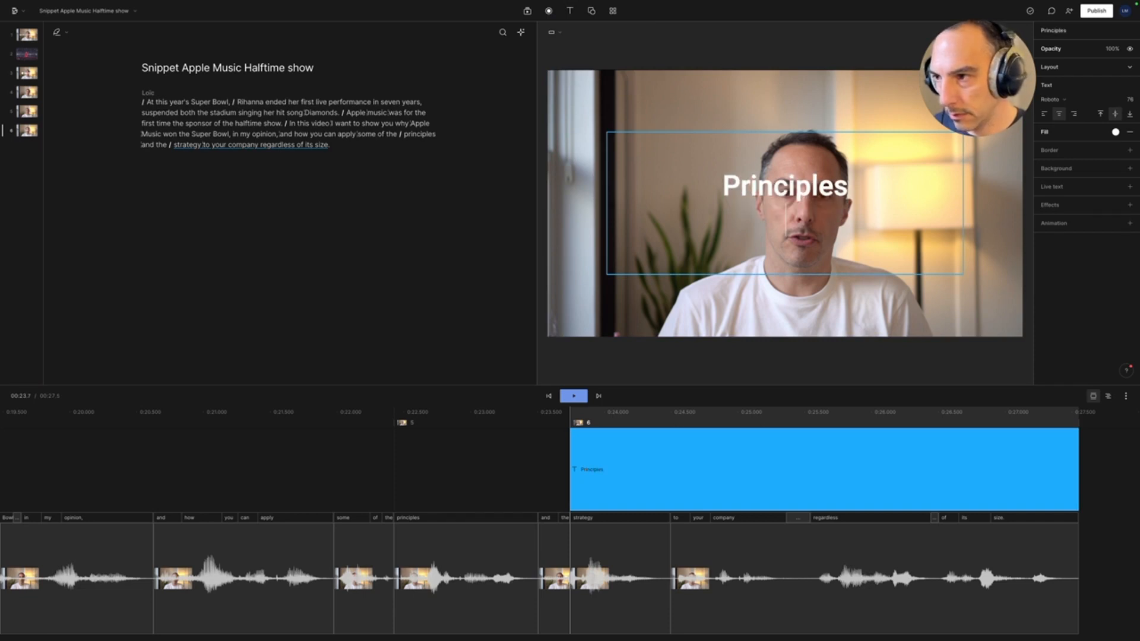
type("Strateg")
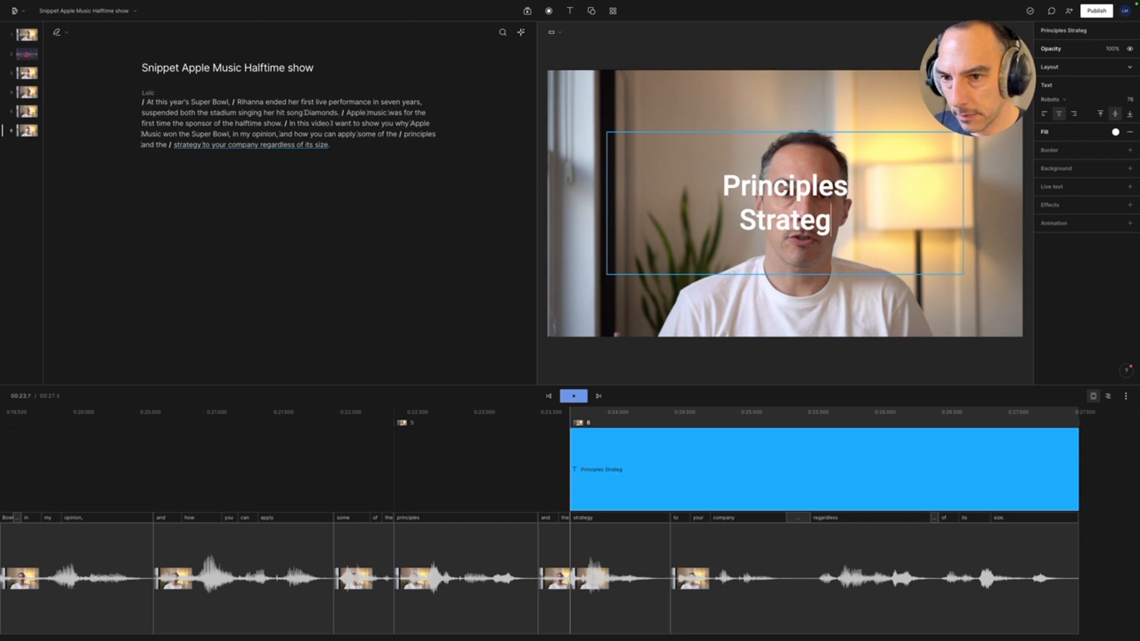
type("y")
Set the whole "Principles Strategy" text to size 50 and align it to the top left of its box.
key("ctrl+a")
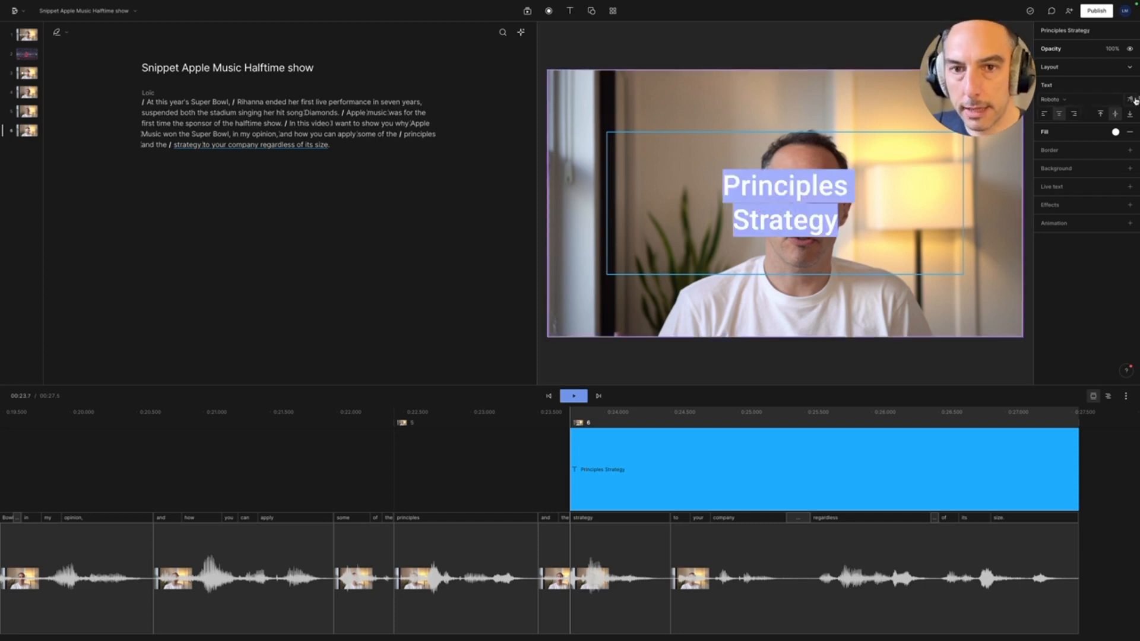
left_click_drag(1130, 99, 1127, 99)
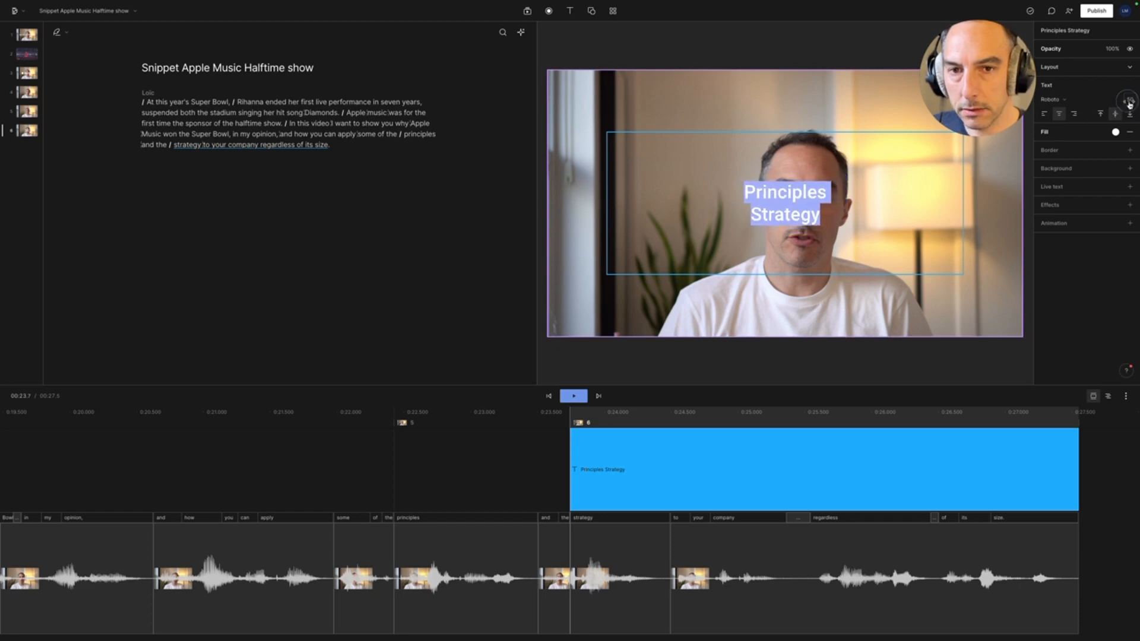
left_click(1101, 114)
left_click(1045, 113)
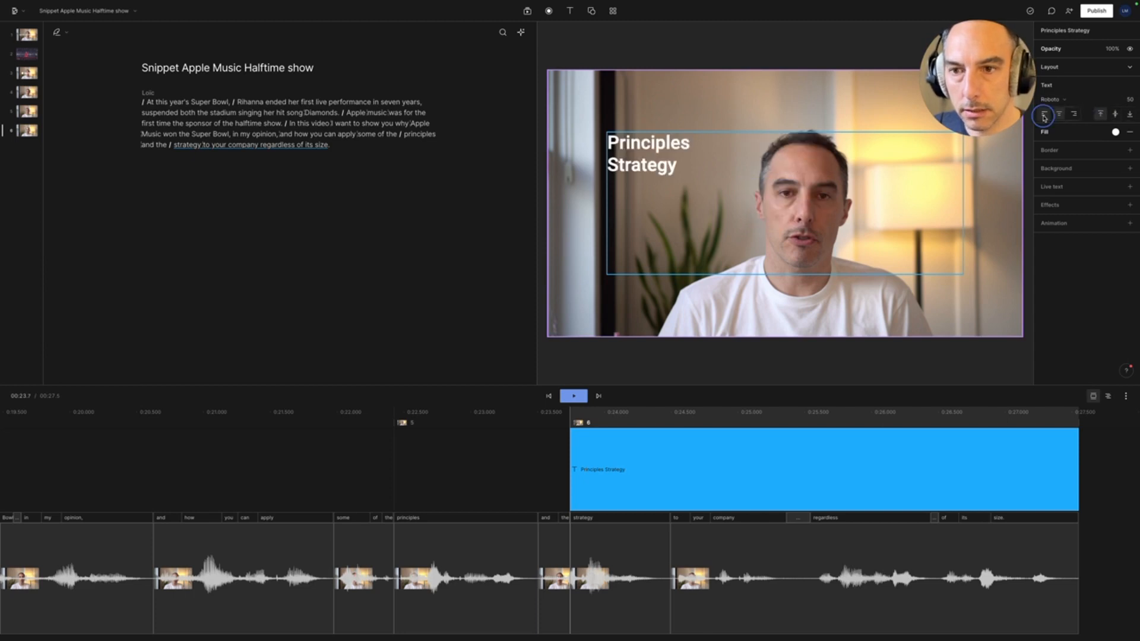
Shrink the "Principles Strategy" text box to about a quarter of the frame width, fitting around its two lines.
left_click(880, 117)
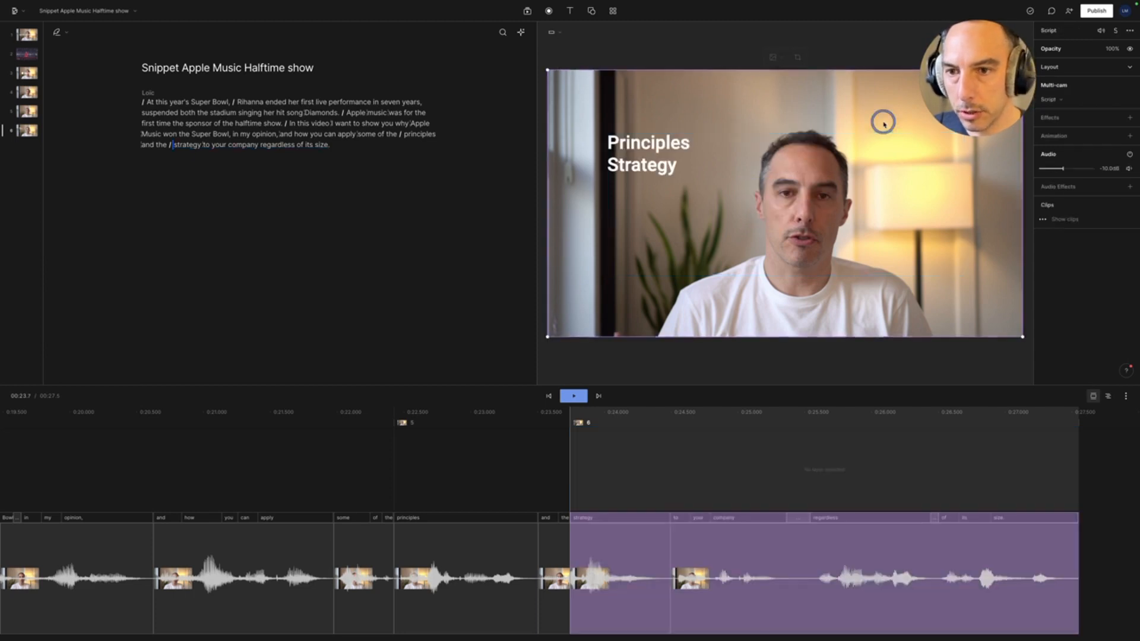
left_click(932, 247)
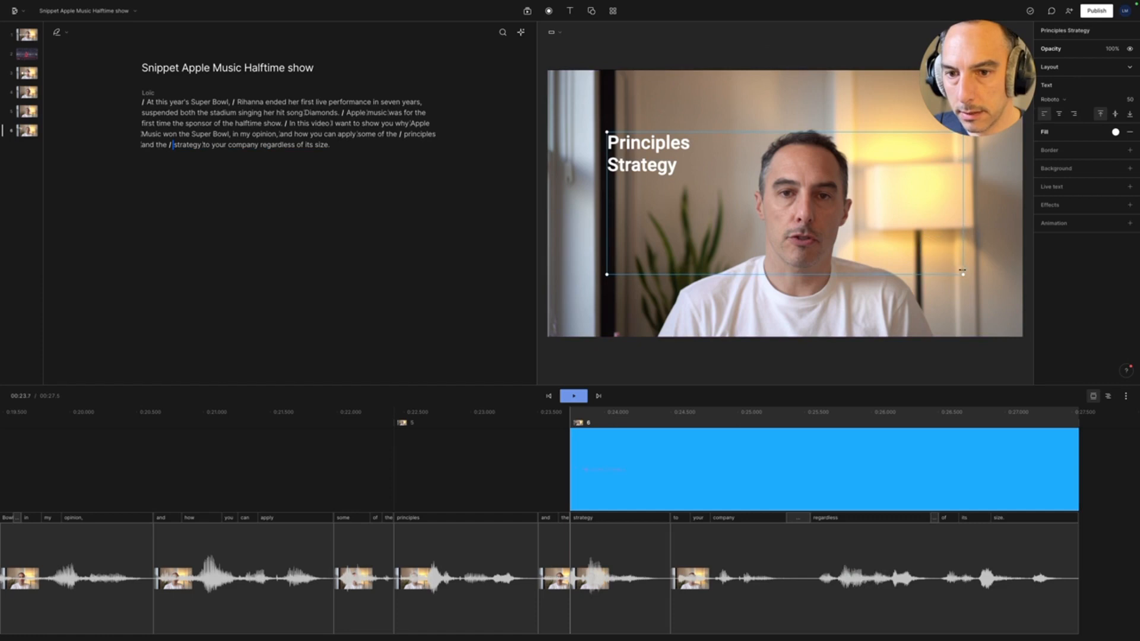
left_click_drag(961, 273, 791, 228)
left_click(735, 194)
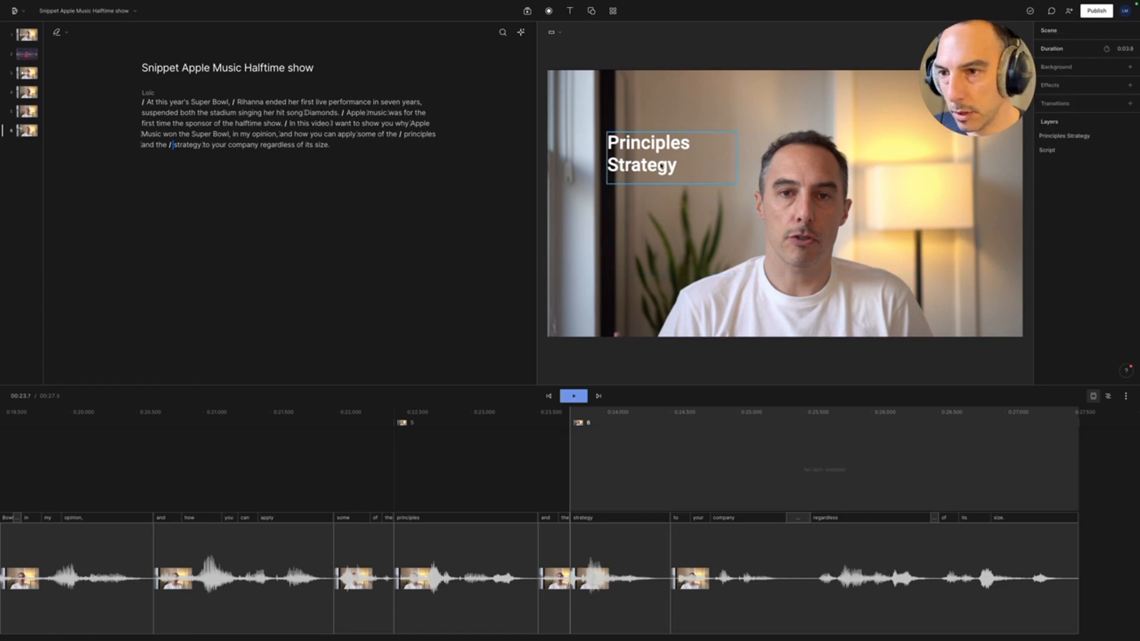
Lower the "Principles Strategy" text to about mid-height of the frame beside the speaker, and play the passage leading into the sixth scene.
left_click_drag(662, 166, 656, 210)
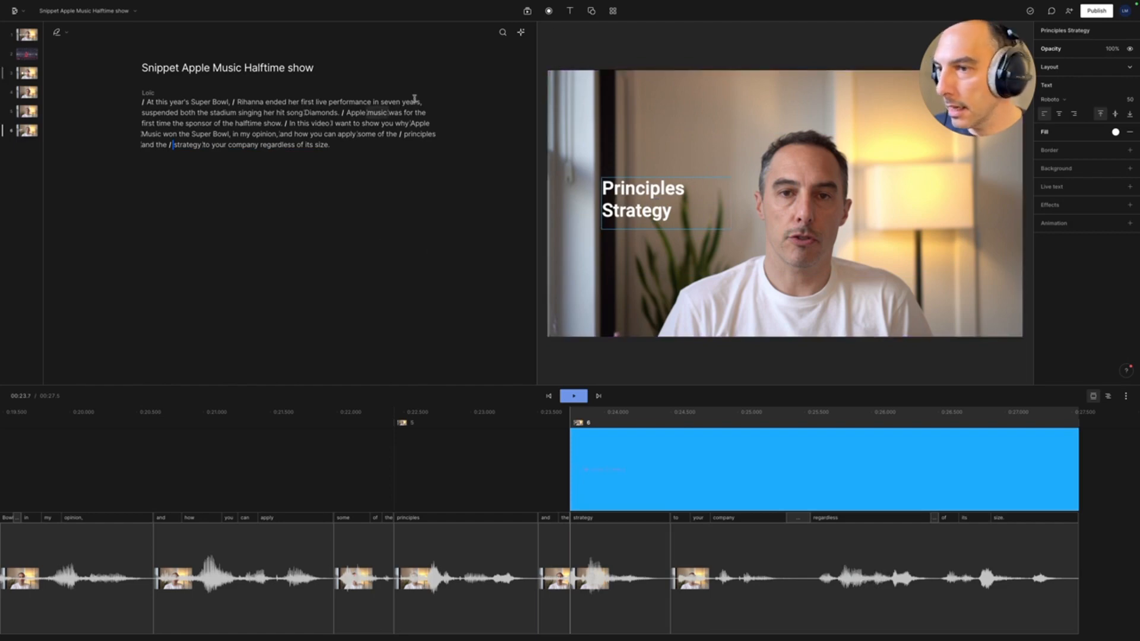
left_click(156, 145)
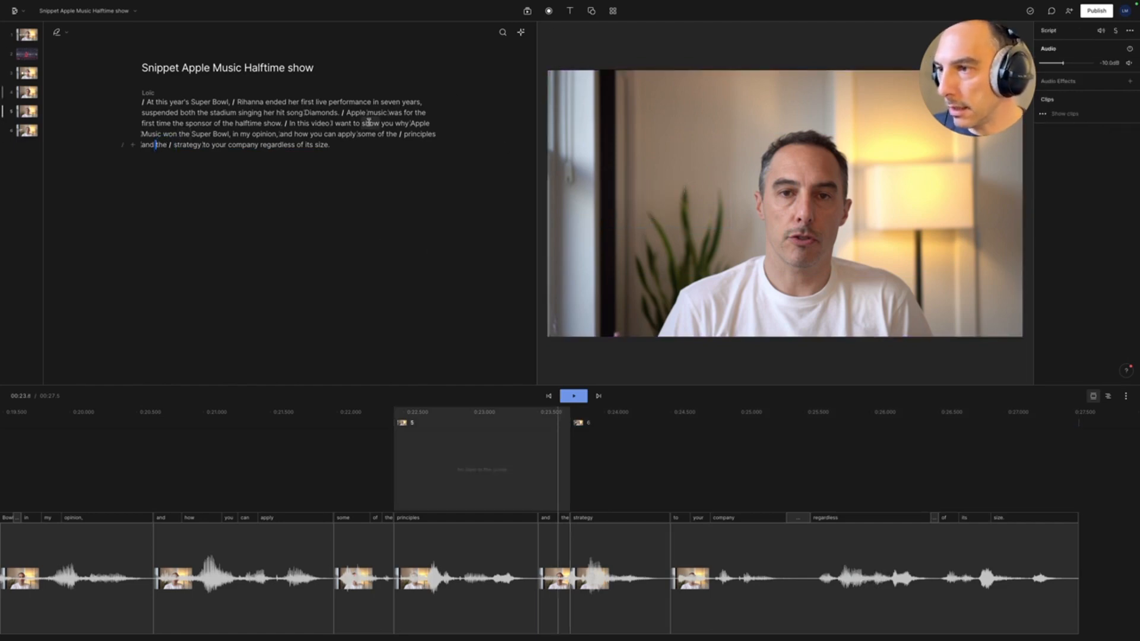
left_click(385, 132)
key("space")
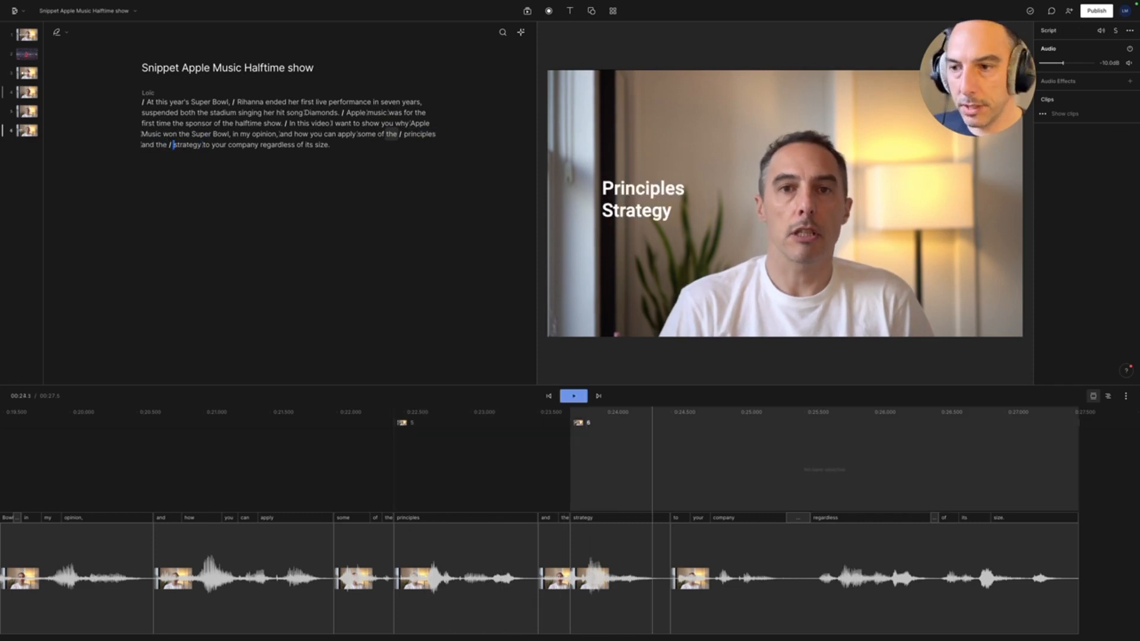
Copy the "Principles Strategy" text into the fifth scene, starting at "principles", and remove "Strategy" from that copy.
left_click(653, 179)
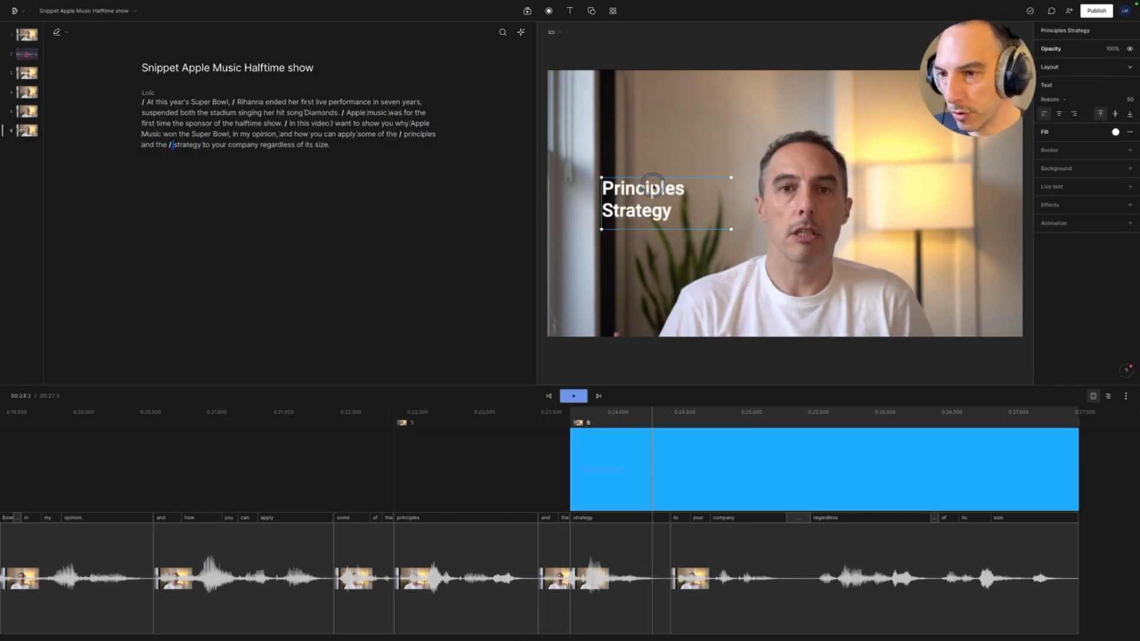
left_click(408, 136)
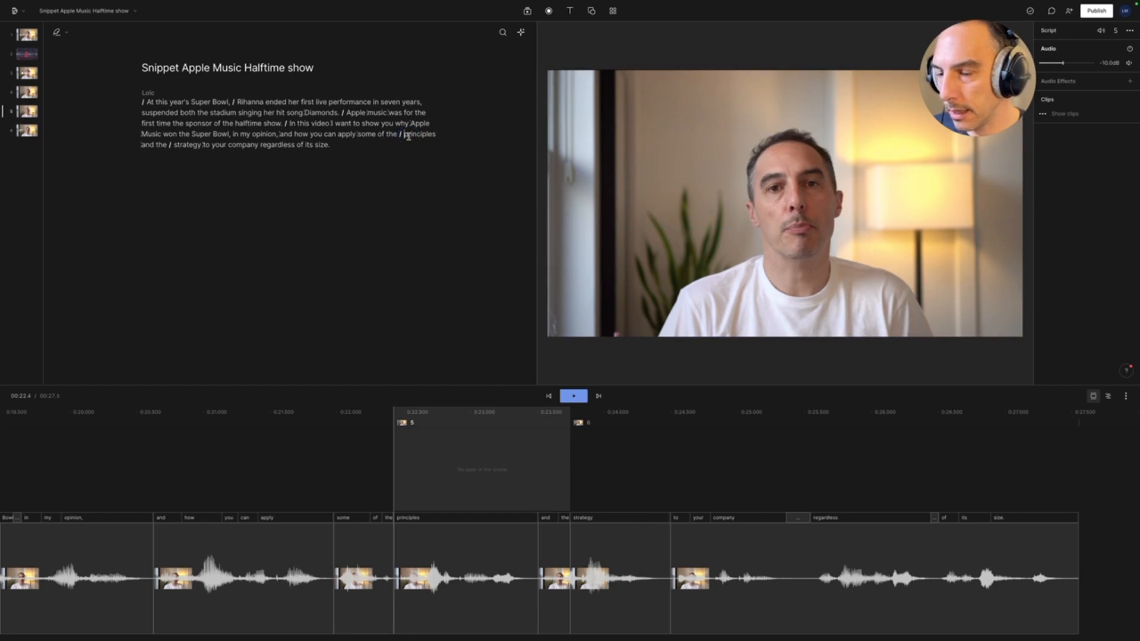
key("ctrl+v")
double_click(616, 211)
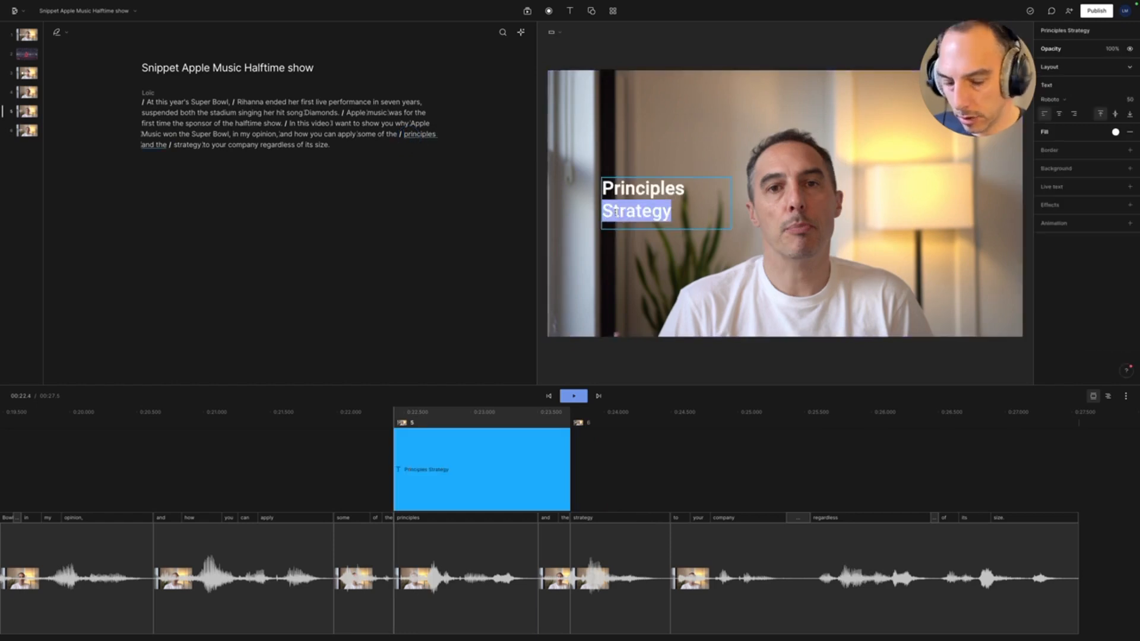
key("BackSpace")
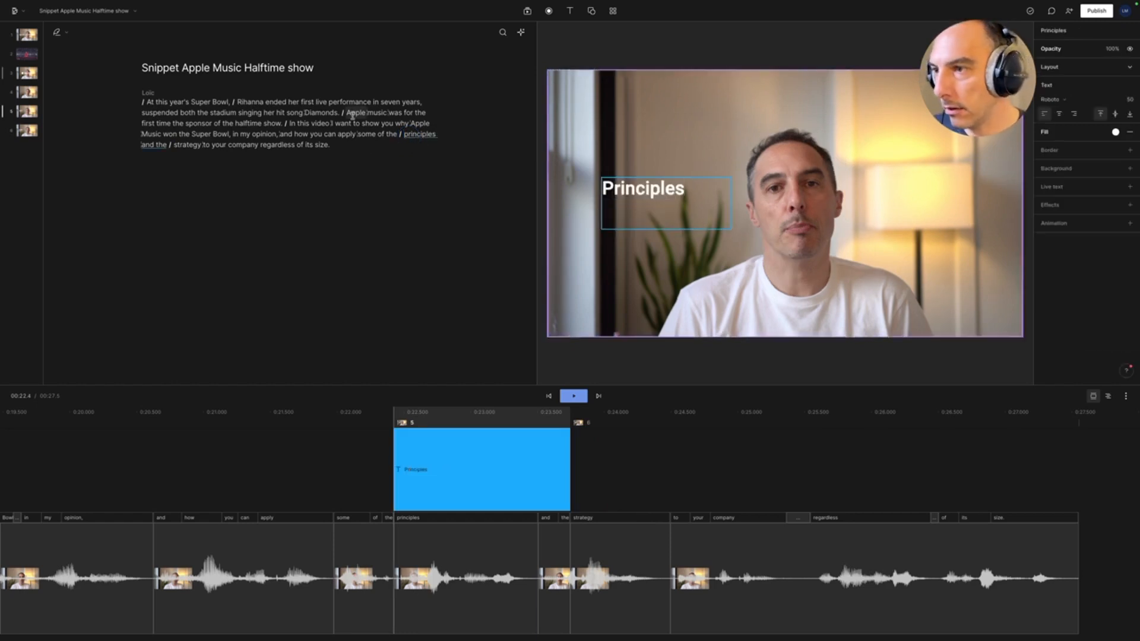
left_click(358, 134)
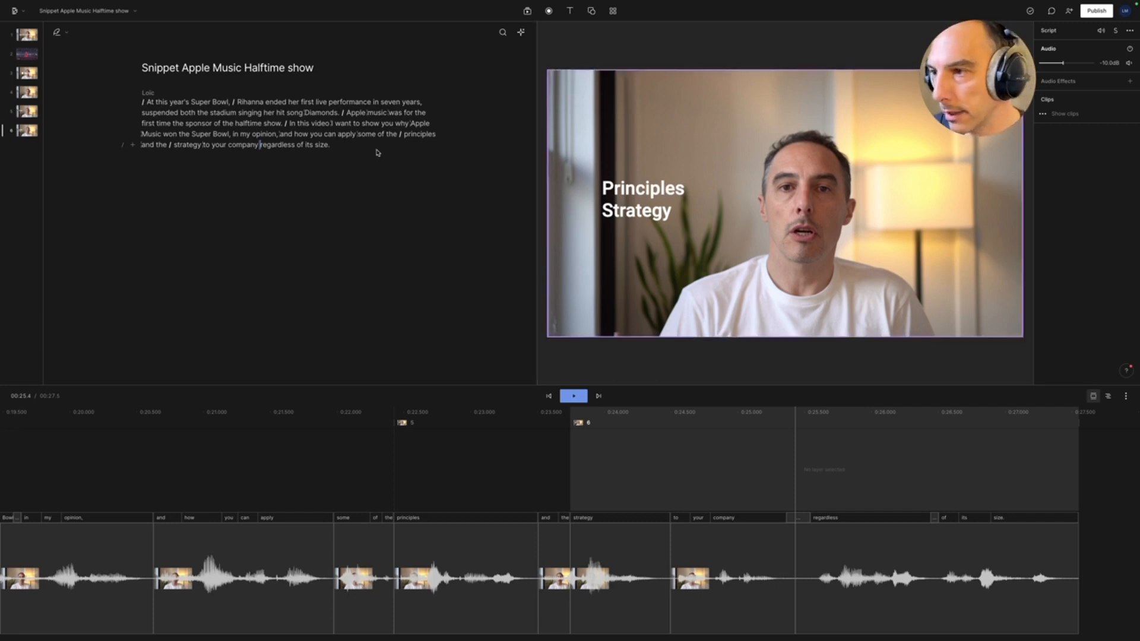
Apply the Studio Sound audio repair effect to the whole script.
double_click(367, 111)
key("super+a")
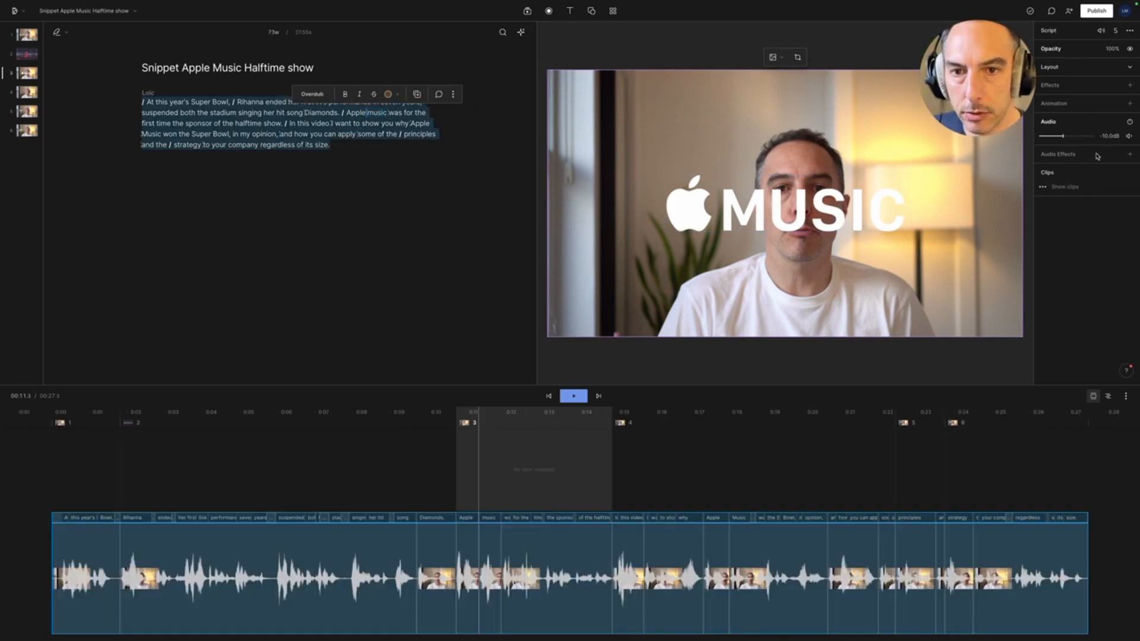
left_click(1130, 154)
mouse_move(1064, 134)
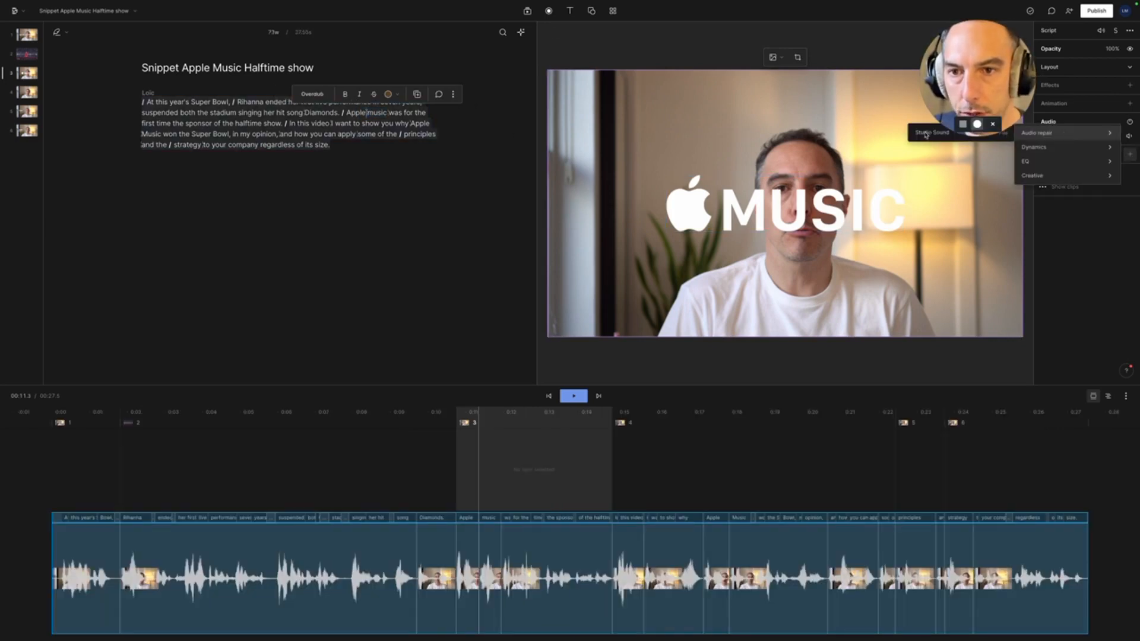
left_click_drag(1022, 71, 1042, 71)
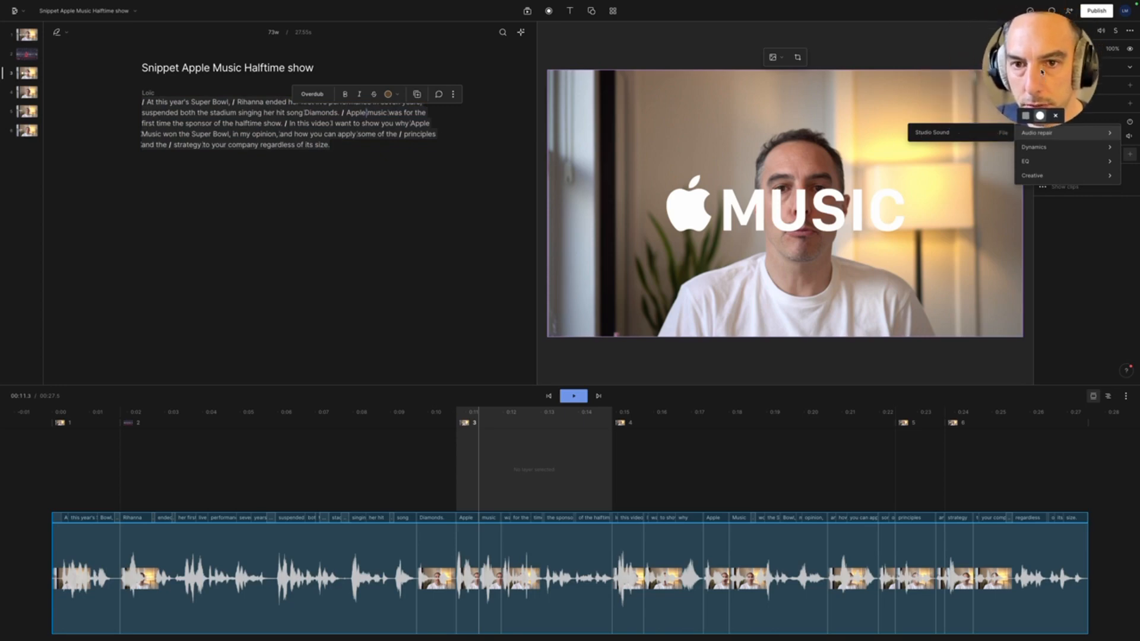
left_click(998, 137)
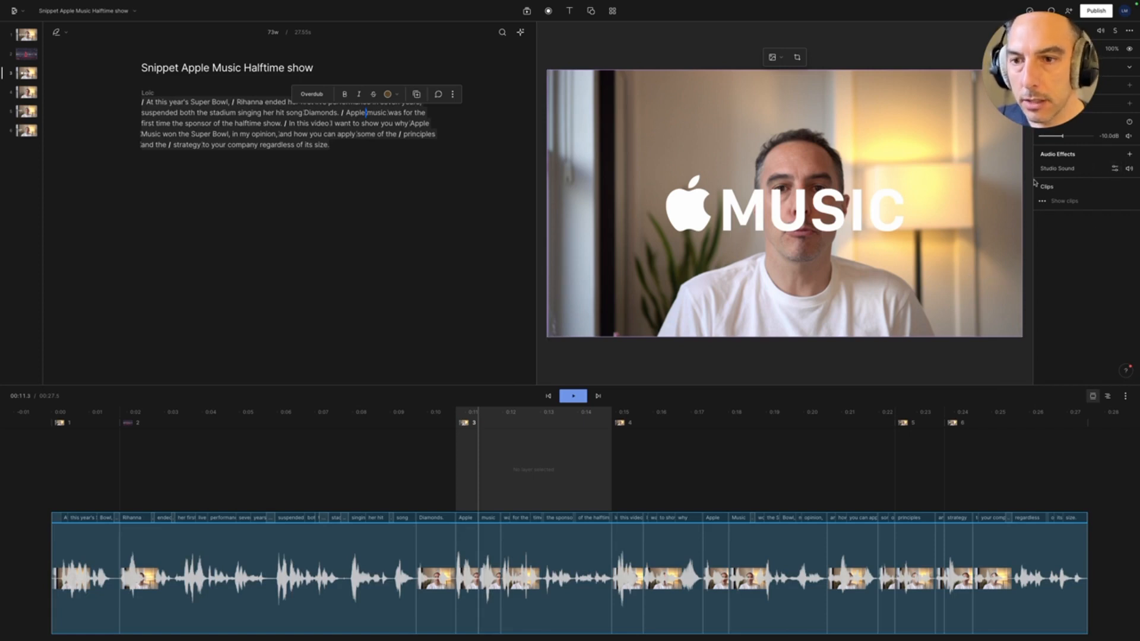
Play the script from the beginning into the second scene to listen to the voice with Studio Sound.
left_click(197, 101)
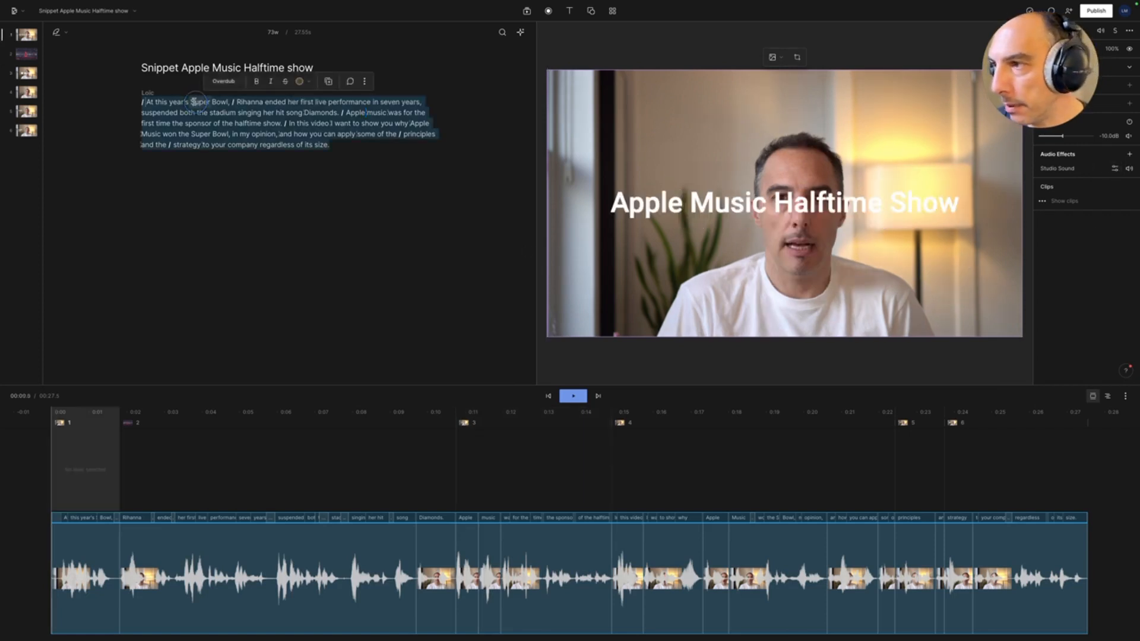
left_click(147, 102)
key("space")
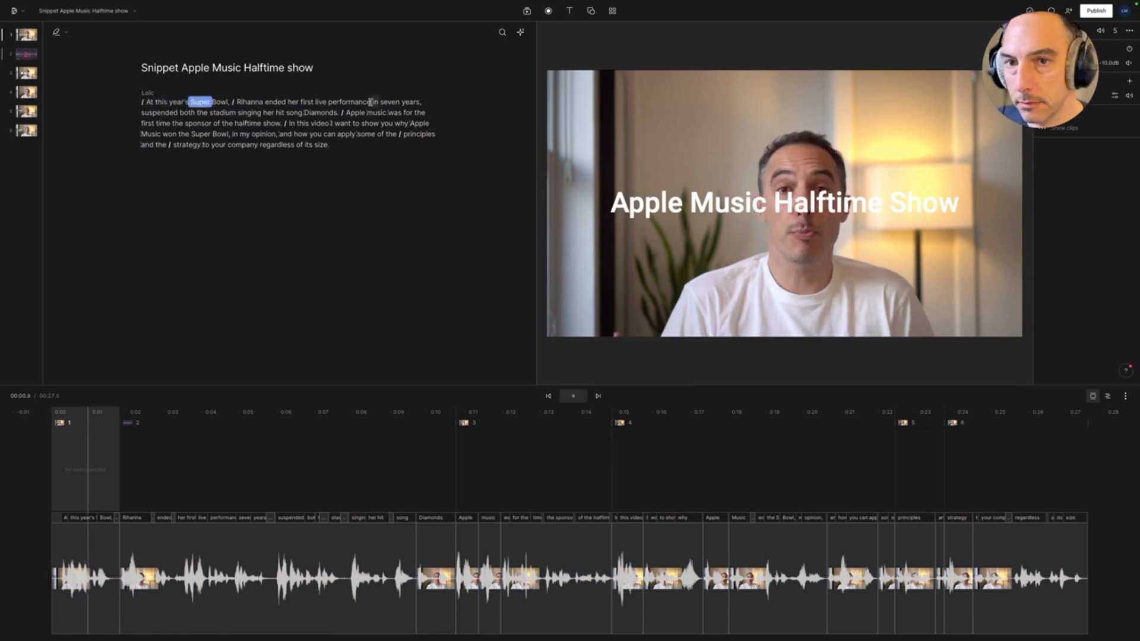
key("space")
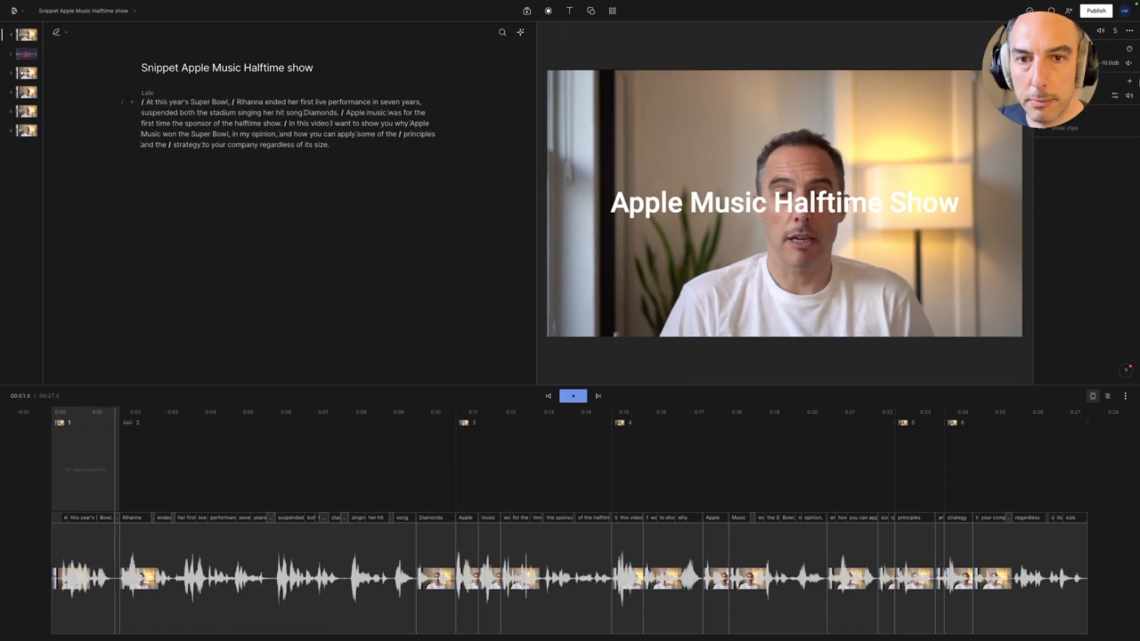
key("space")
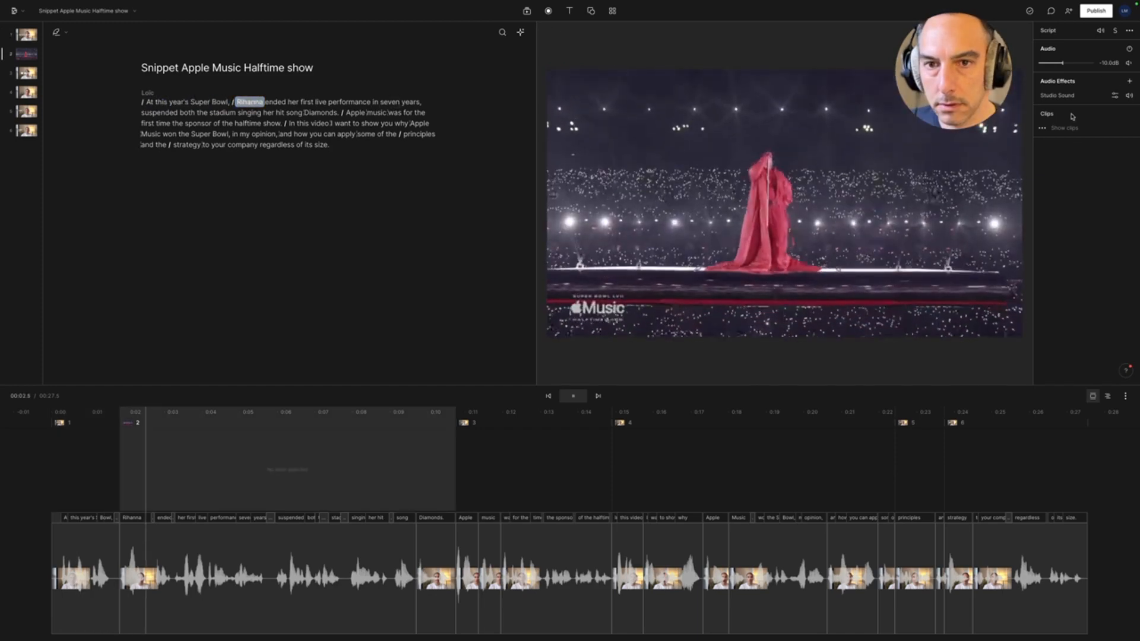
Set the Studio Sound intensity to 54% while listening to the script.
left_click(1114, 95)
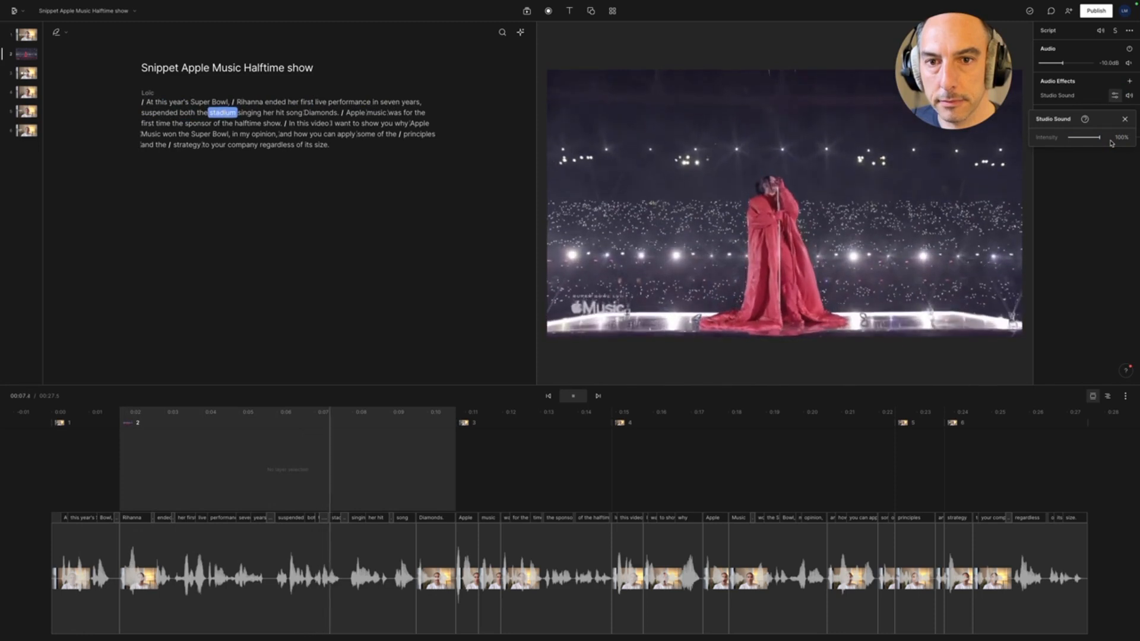
key("space")
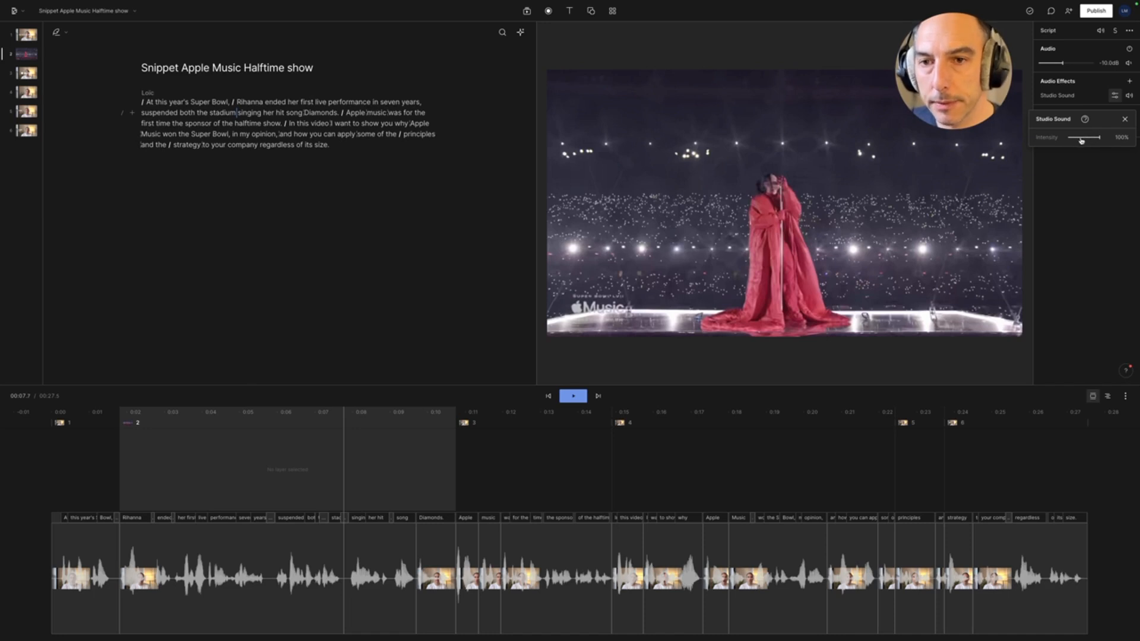
key("space")
mouse_move(1100, 138)
left_mouse_down()
mouse_move(1071, 140)
mouse_move(1087, 140)
left_mouse_up()
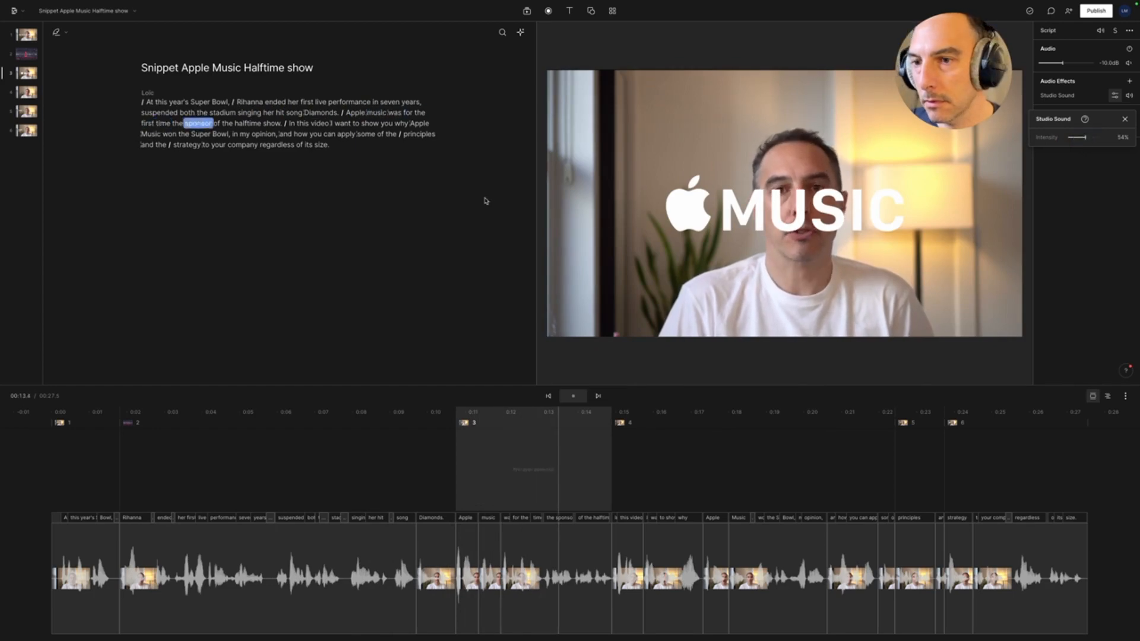
key("space")
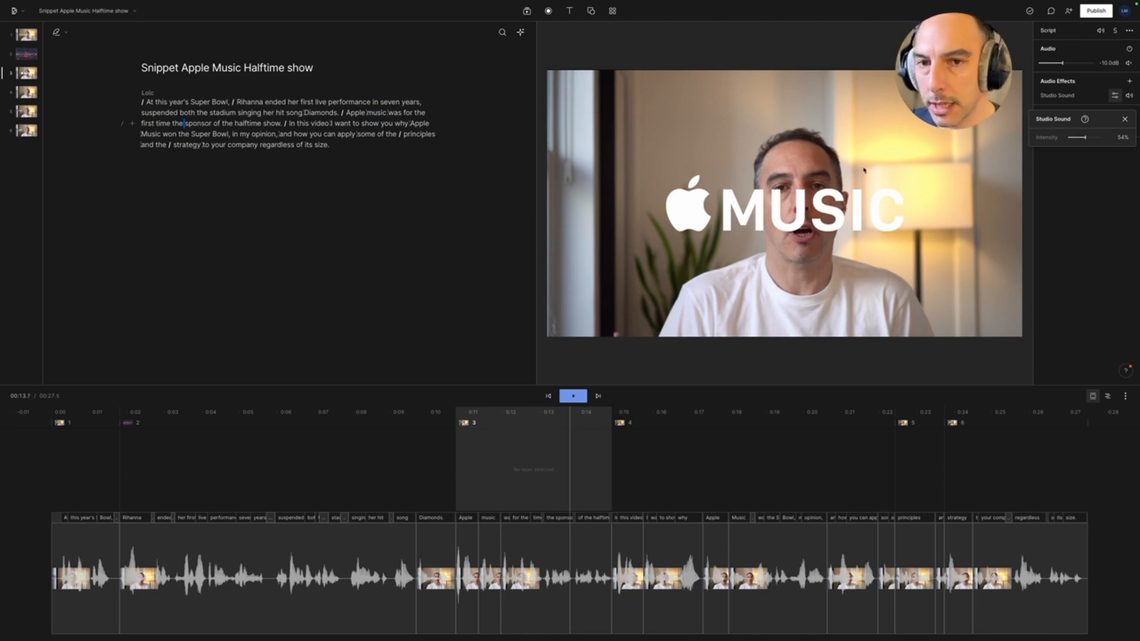
Add a Parametric EQ to the script's audio effects.
left_click(1131, 85)
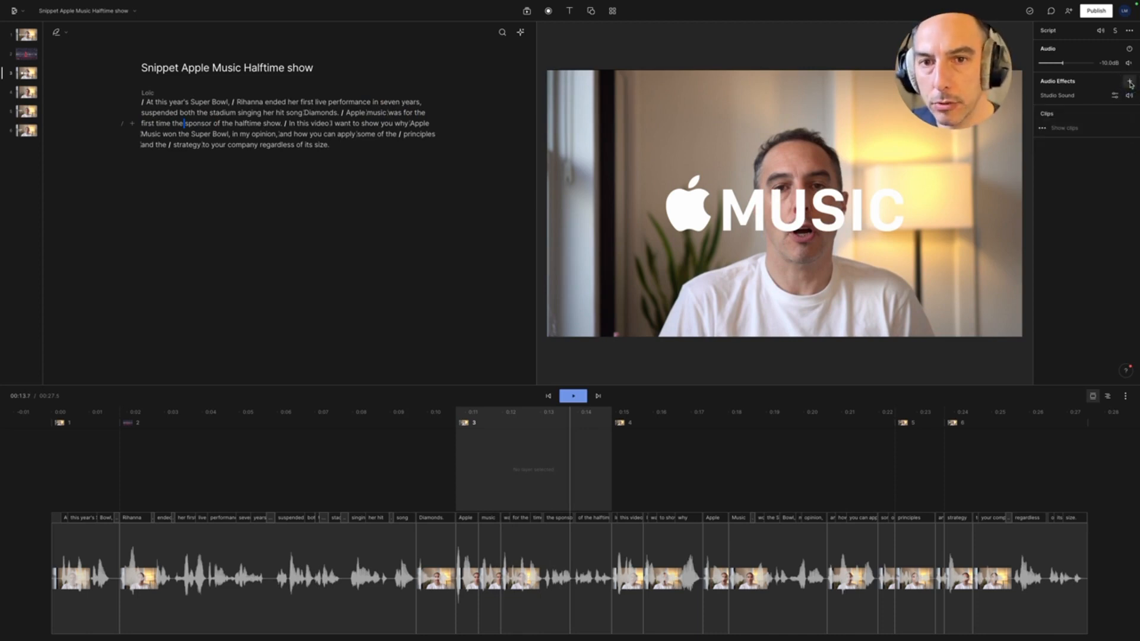
left_click(1129, 82)
mouse_move(1088, 84)
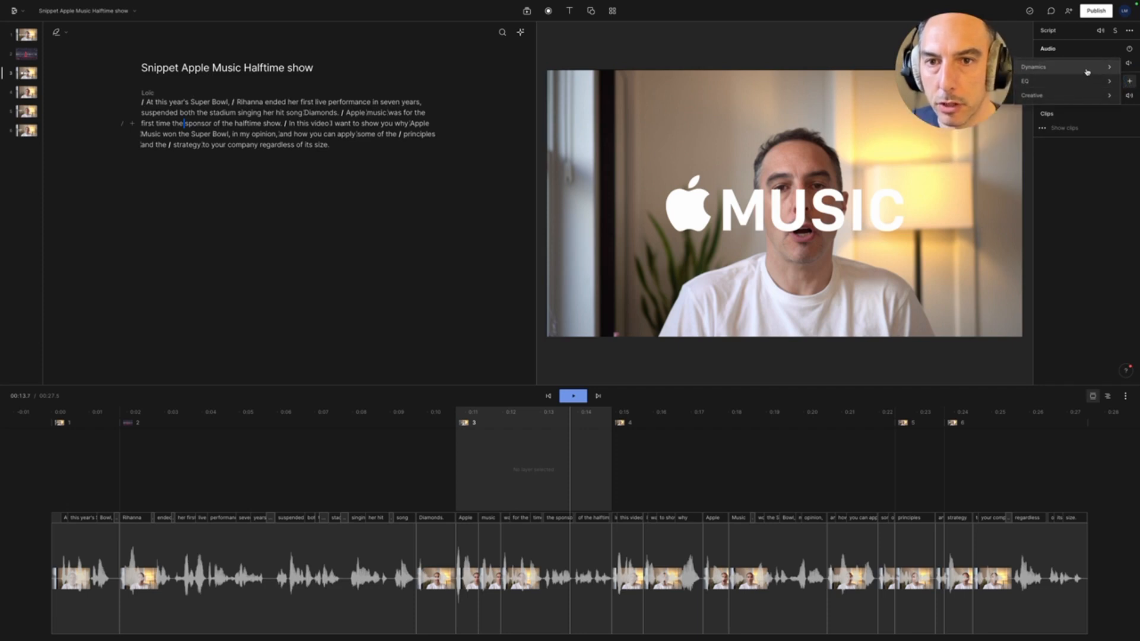
left_click(979, 157)
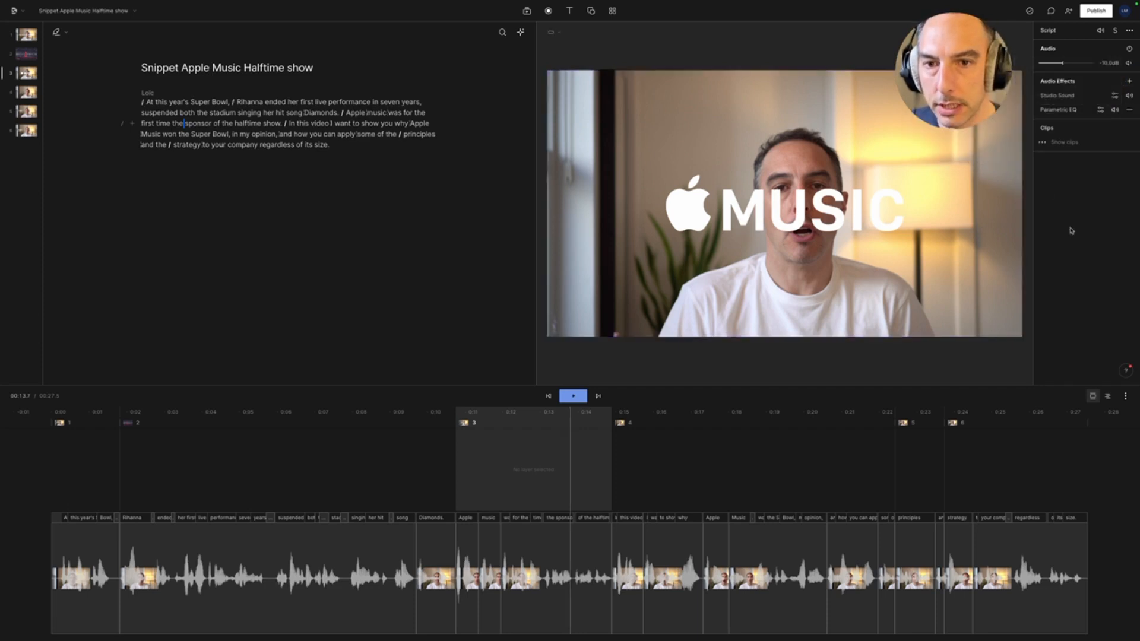
Shape the EQ during playback: boost about 8 dB near 7000 Hz, cut about 5.5 dB near 1850 Hz, boost about 6 dB near 220 Hz.
left_click(1101, 110)
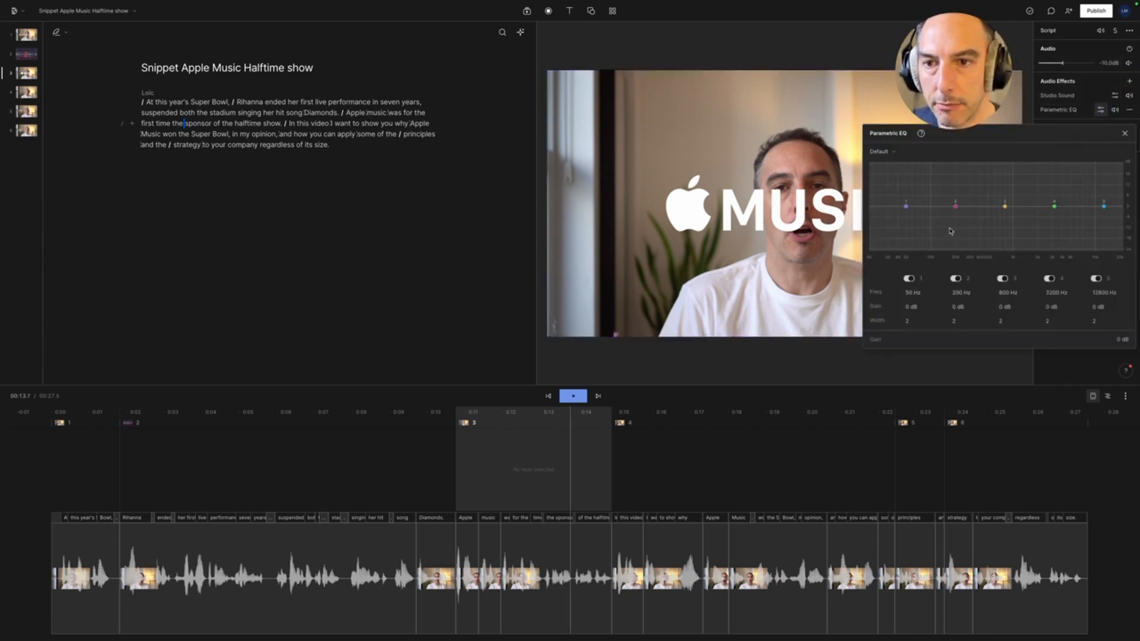
key("space")
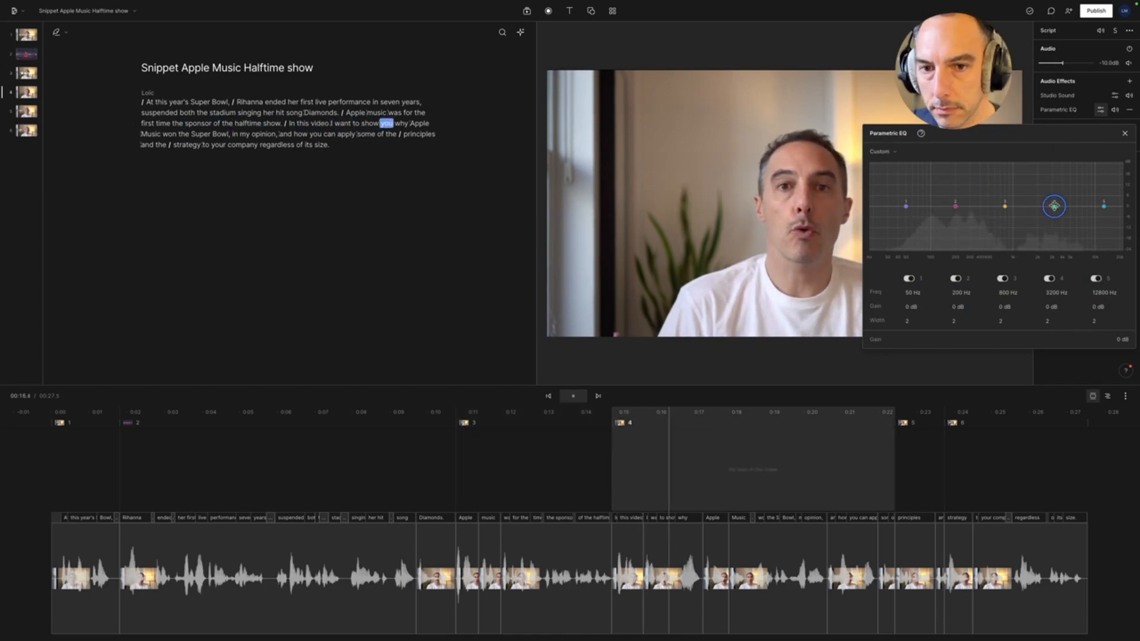
left_click_drag(1053, 205, 1082, 190)
left_click_drag(1005, 206, 1034, 217)
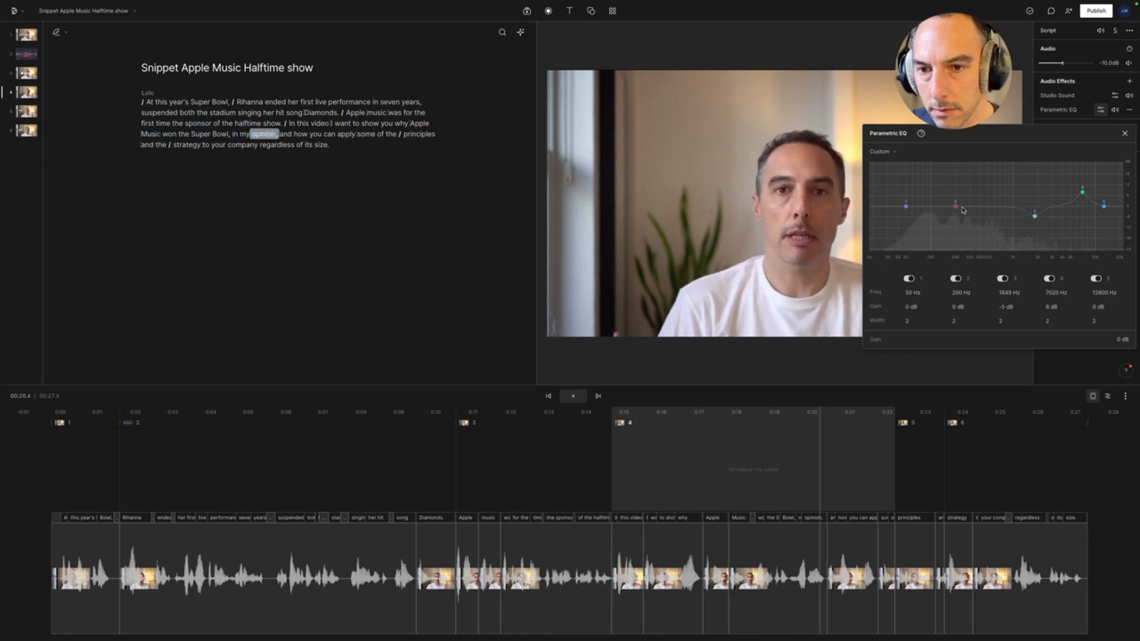
left_click_drag(955, 206, 959, 195)
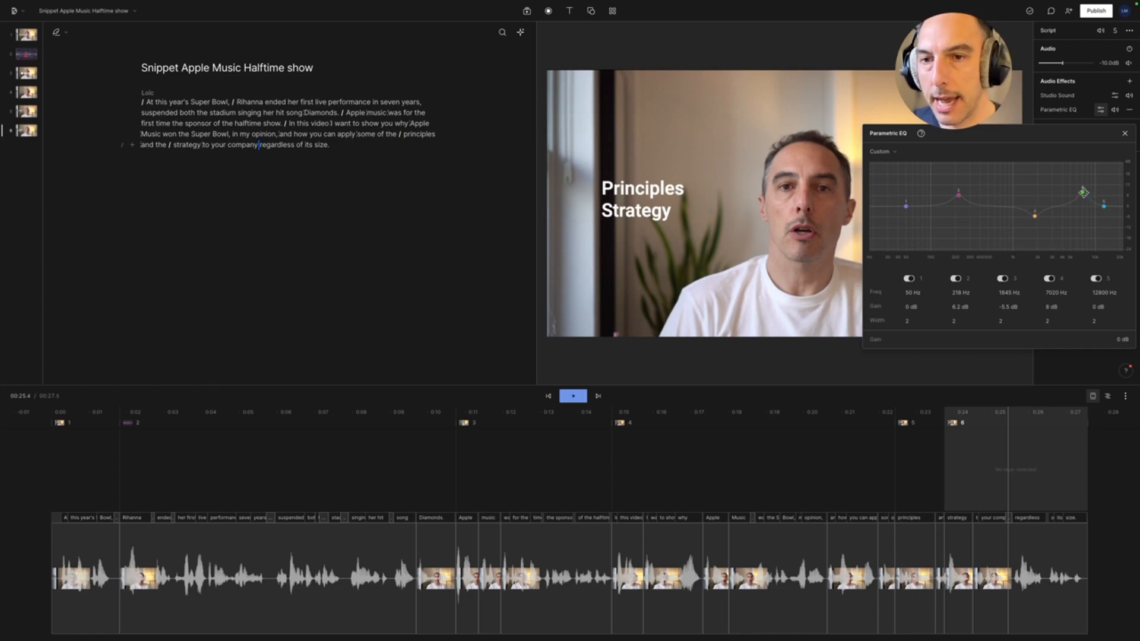
left_click(1124, 134)
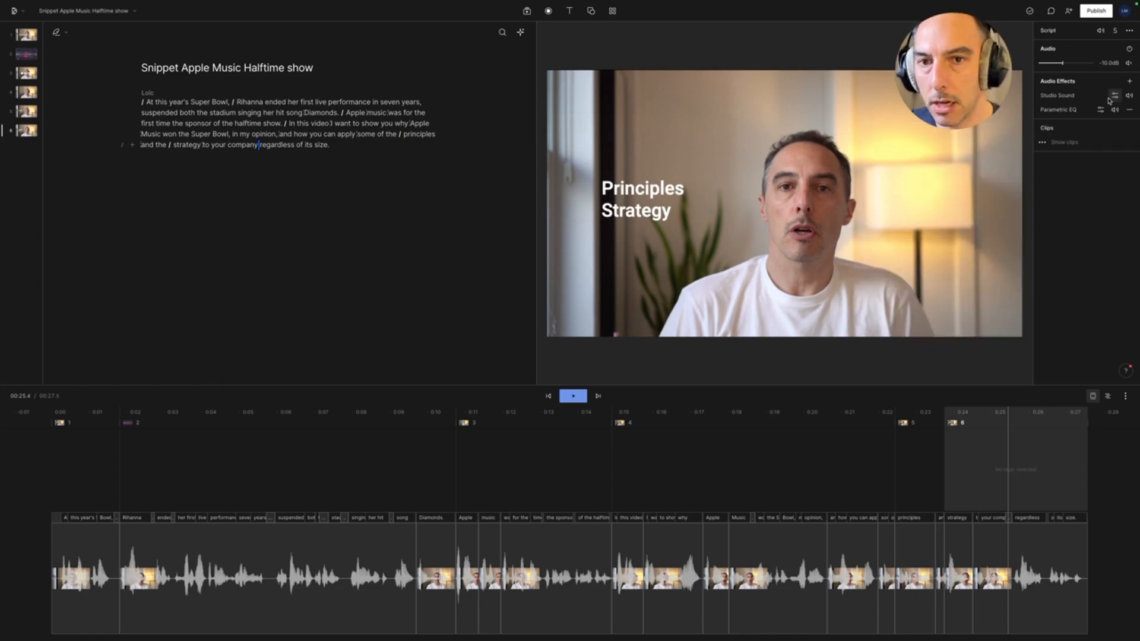
Add a Compressor from the dynamics effects to the script's audio.
left_click(1130, 82)
mouse_move(1076, 69)
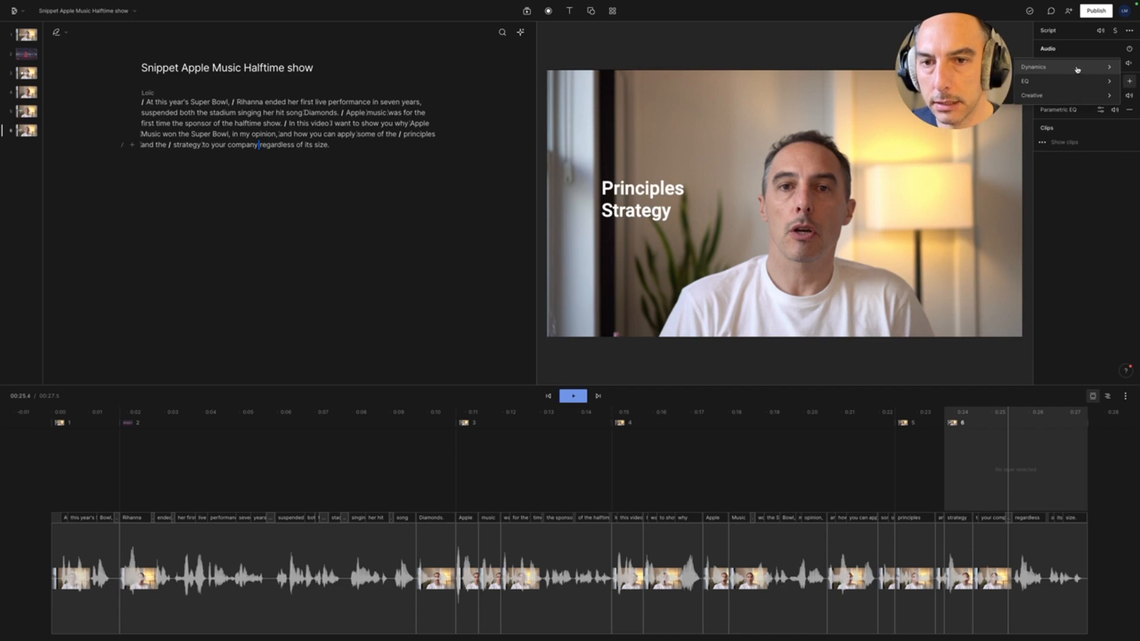
left_click_drag(965, 63, 837, 66)
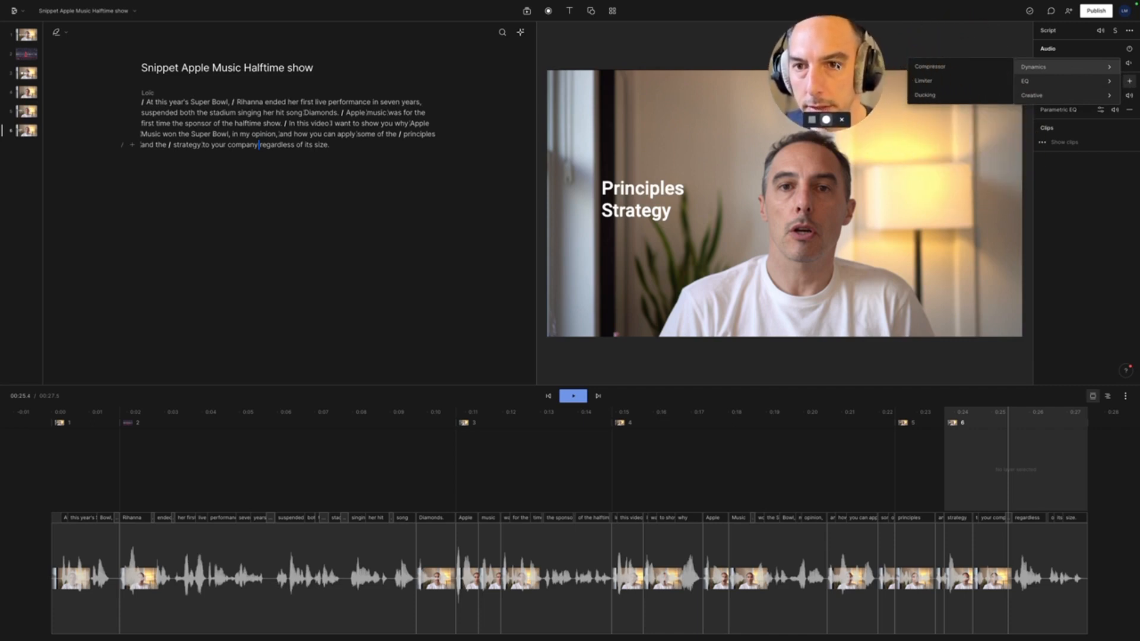
left_click(937, 71)
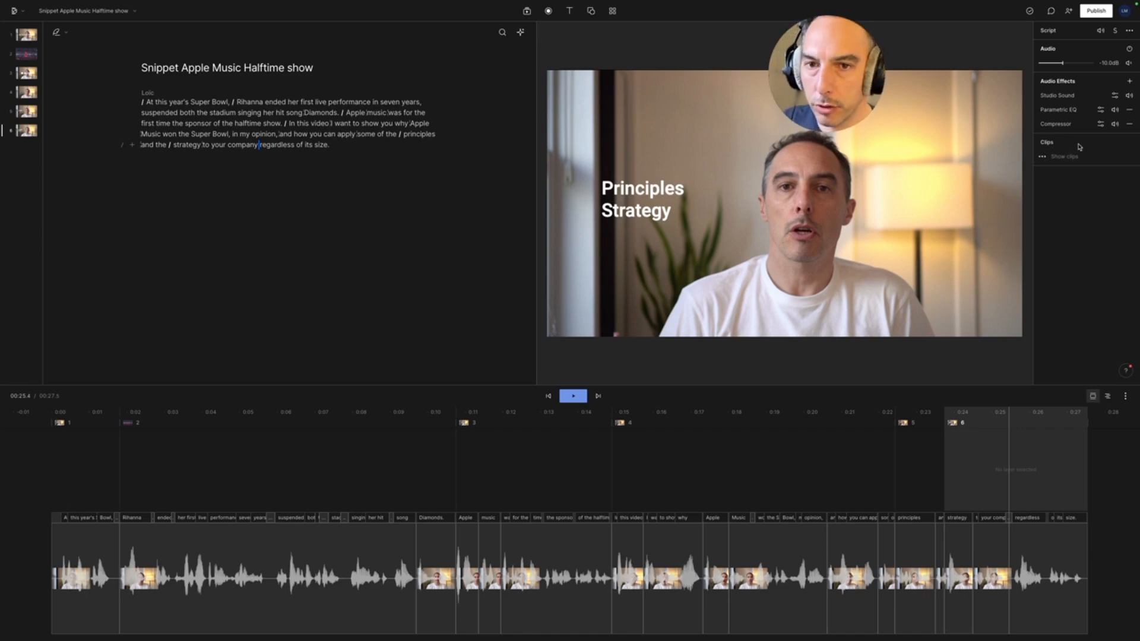
Apply the Light Volume Boost preset to the Compressor while playing the script from the beginning.
left_click(1102, 125)
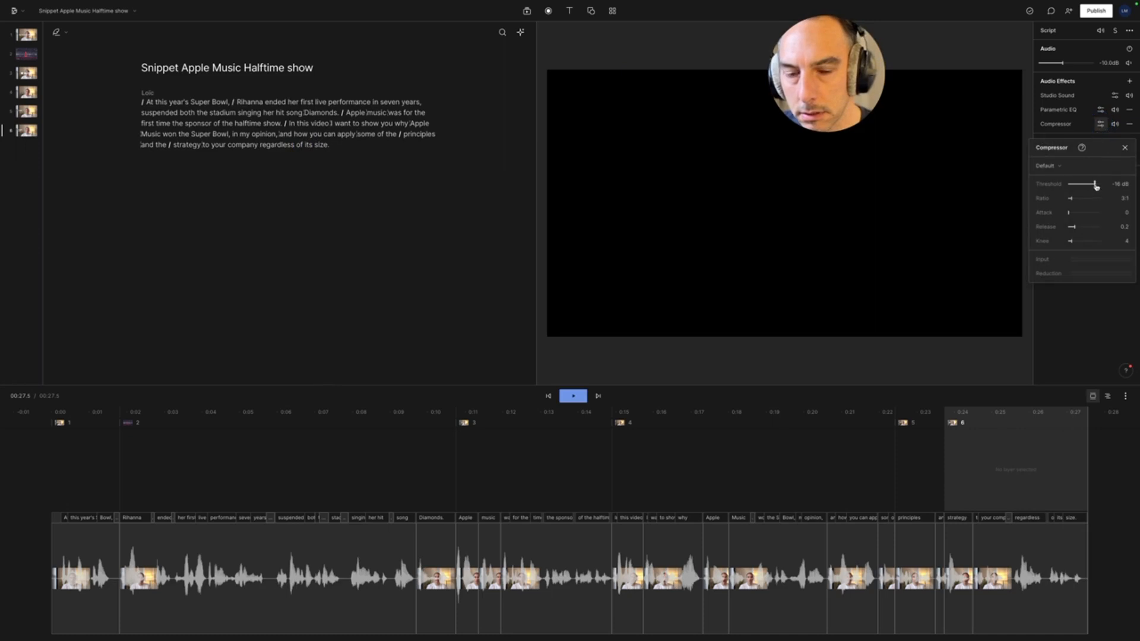
key("space")
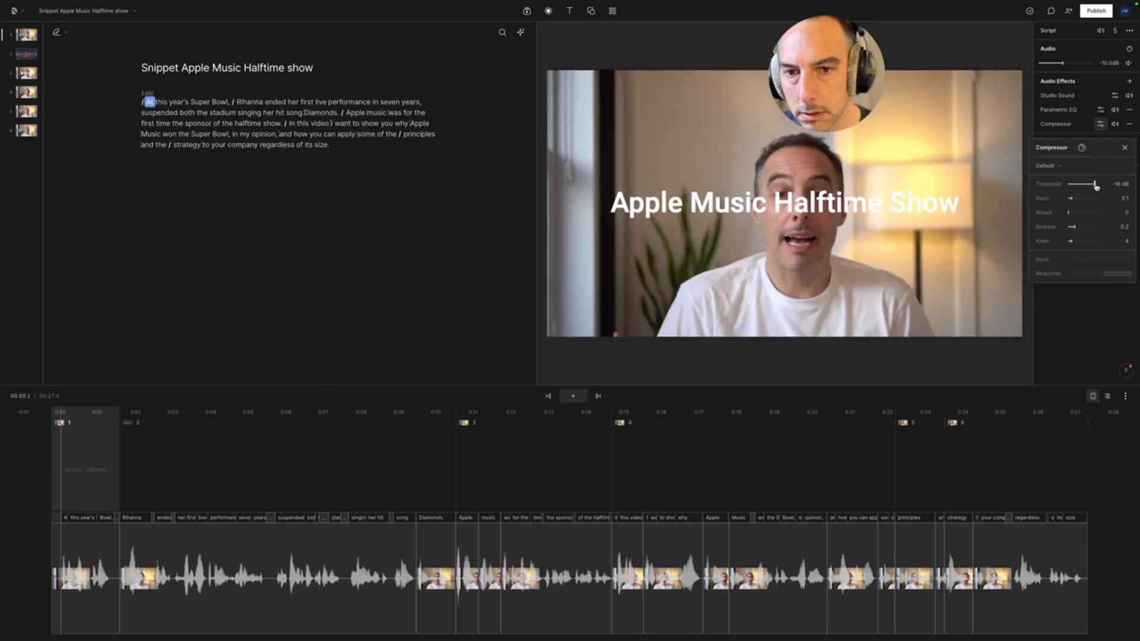
left_click(1047, 166)
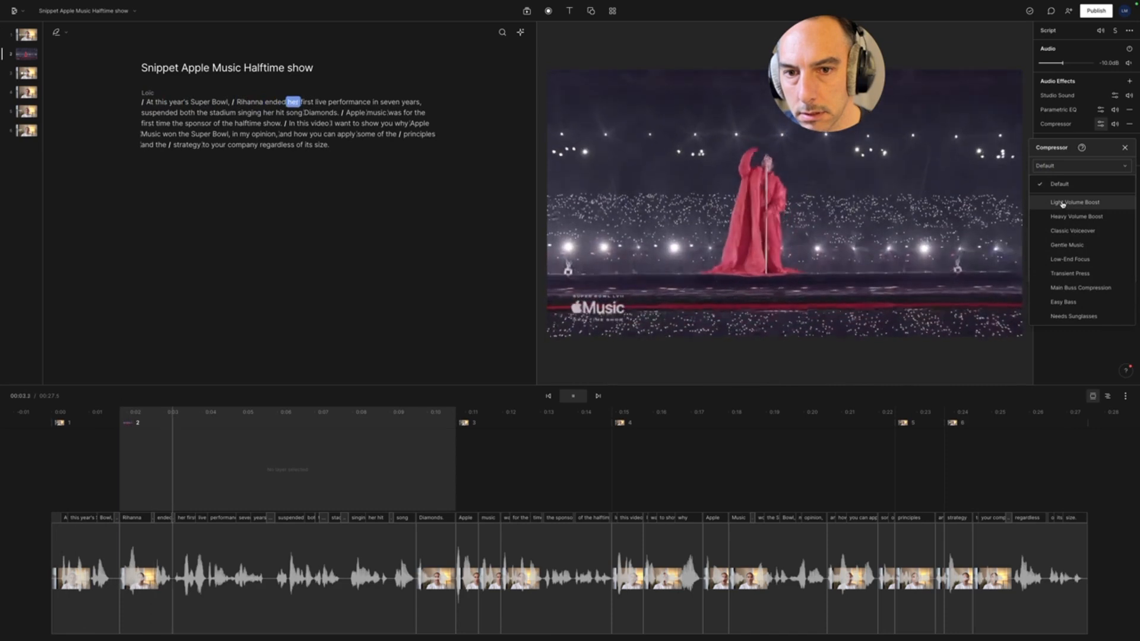
left_click(1063, 203)
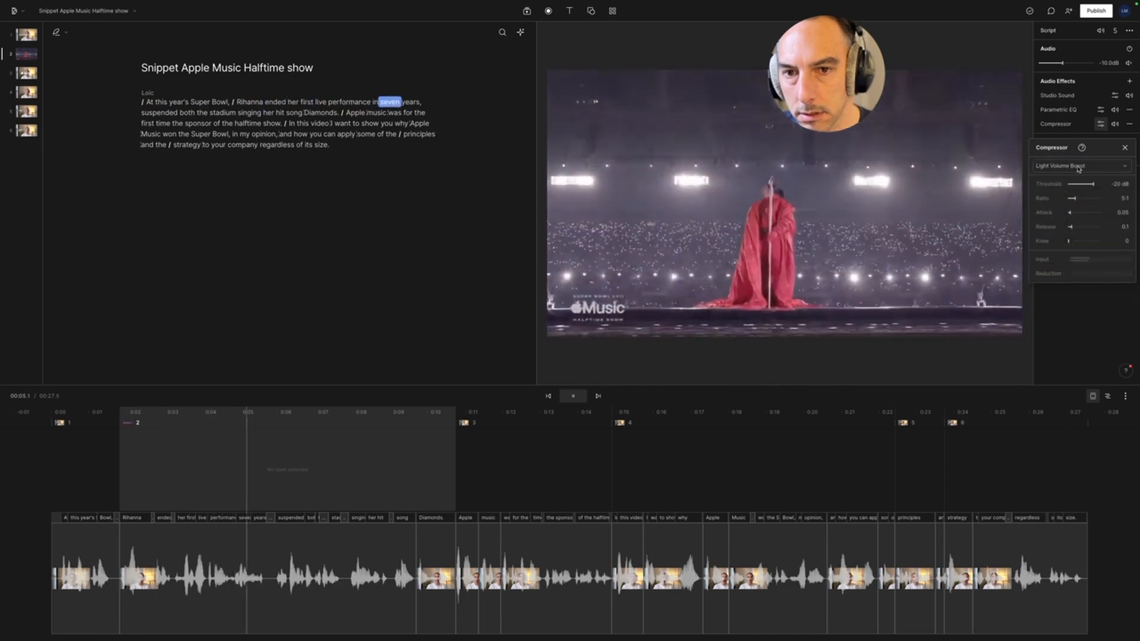
Switch the Compressor to the Classic Voiceover preset, close its settings and stop playback.
left_click(1062, 167)
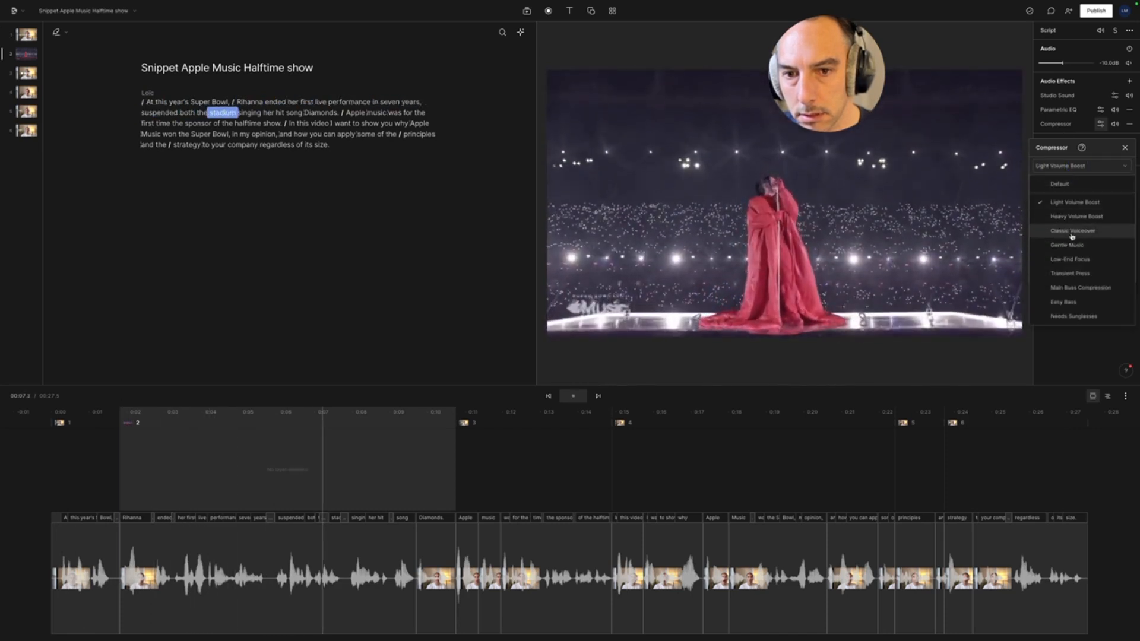
left_click(1072, 231)
left_click(951, 208)
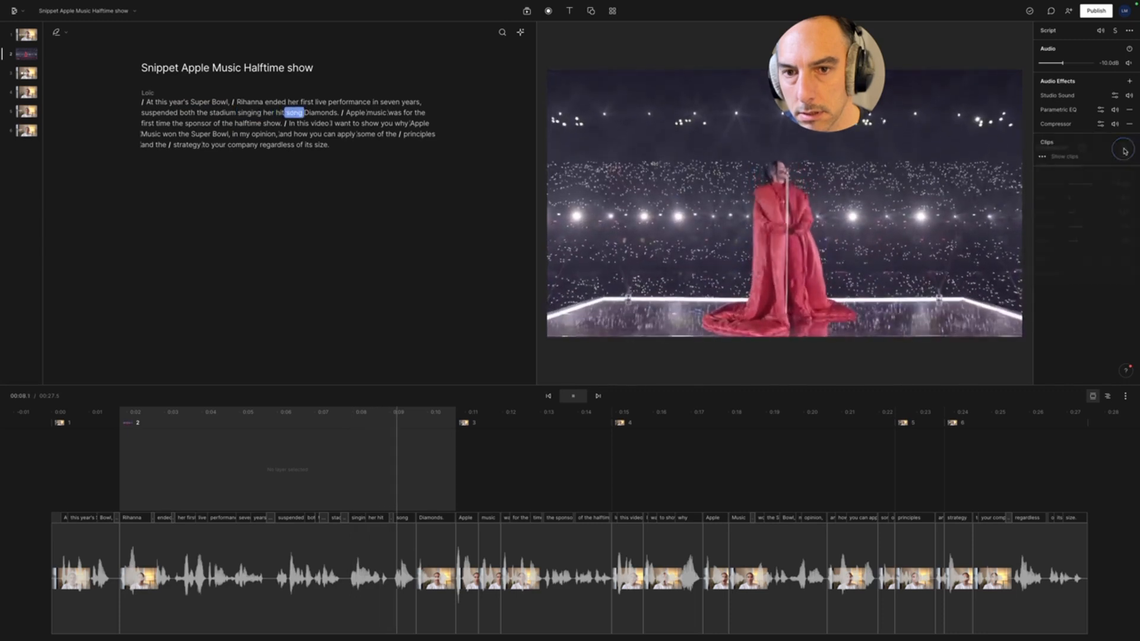
key("space")
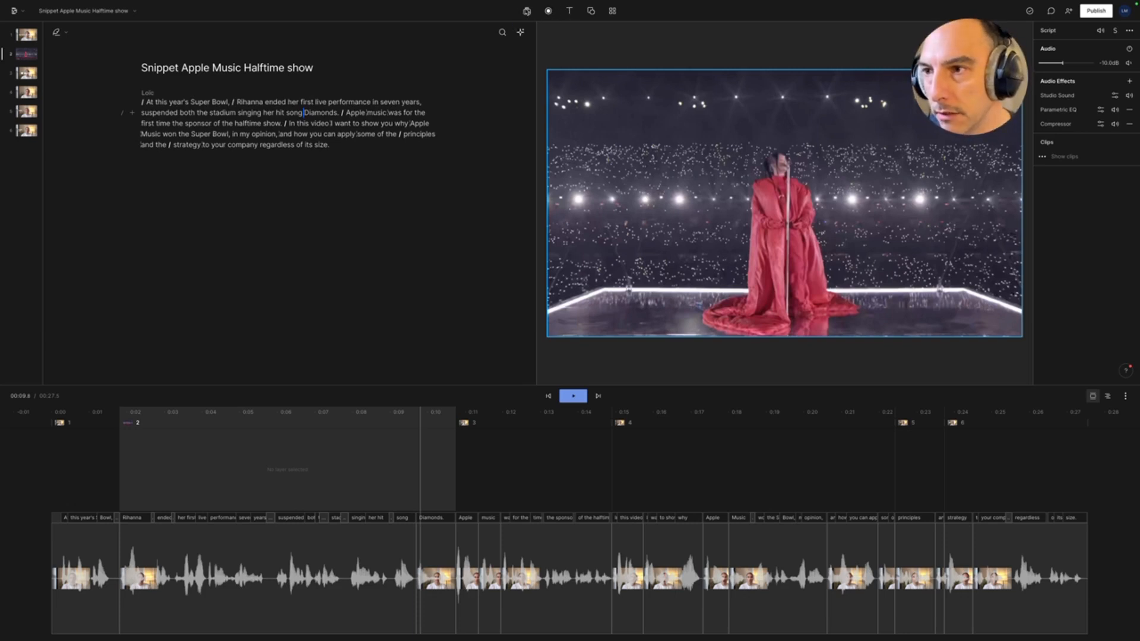
Look through the stock media categories and add the Stay Cool (Instrumental Edit) music track as a layer across the video.
left_click(527, 11)
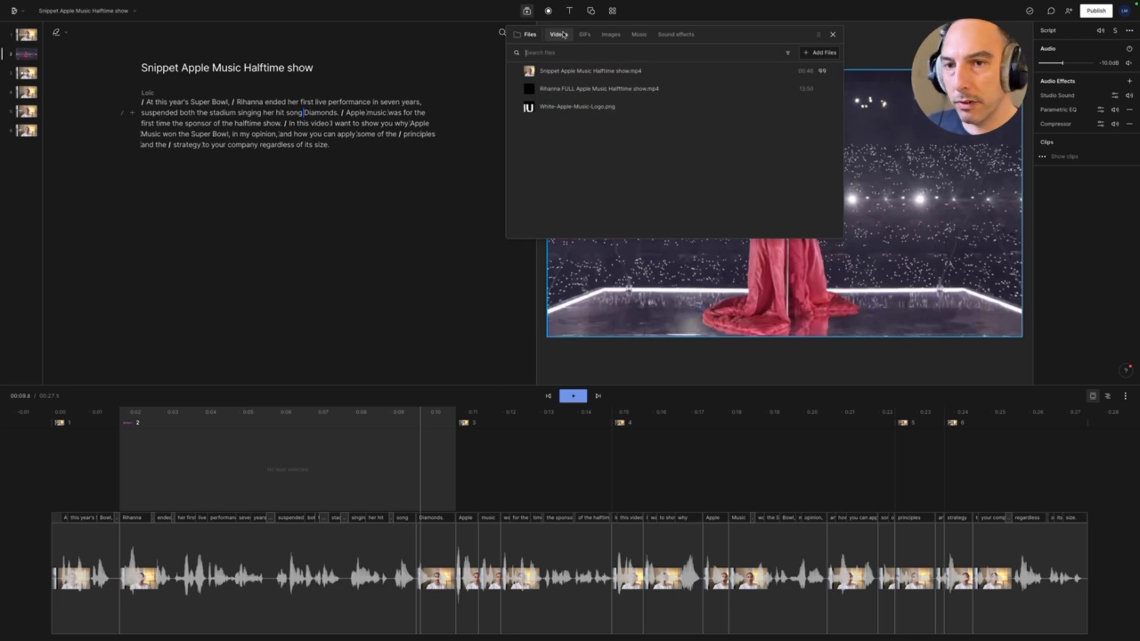
left_click(563, 35)
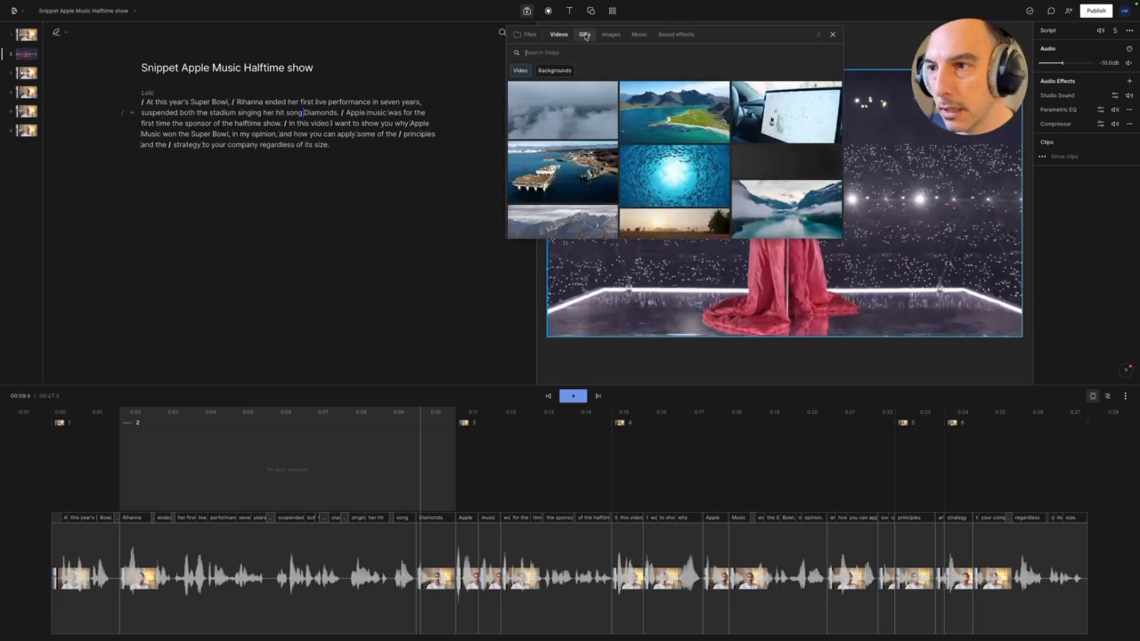
left_click(585, 35)
left_click(611, 34)
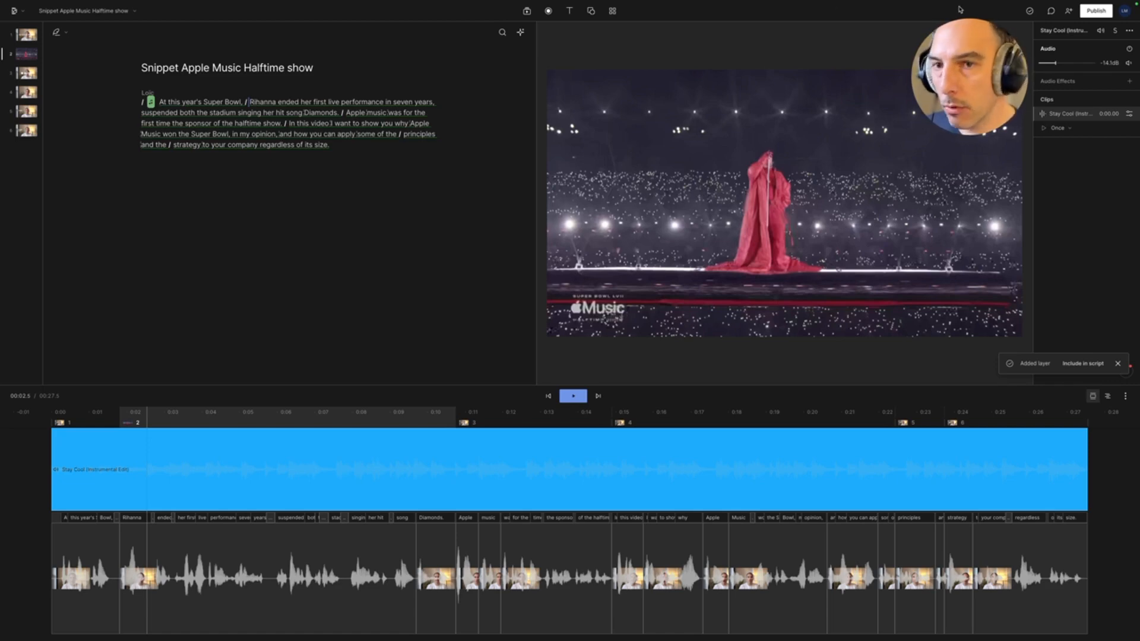
Set up a video export of the current composition at 4K resolution.
left_click(1098, 12)
left_click_drag(979, 33, 877, 50)
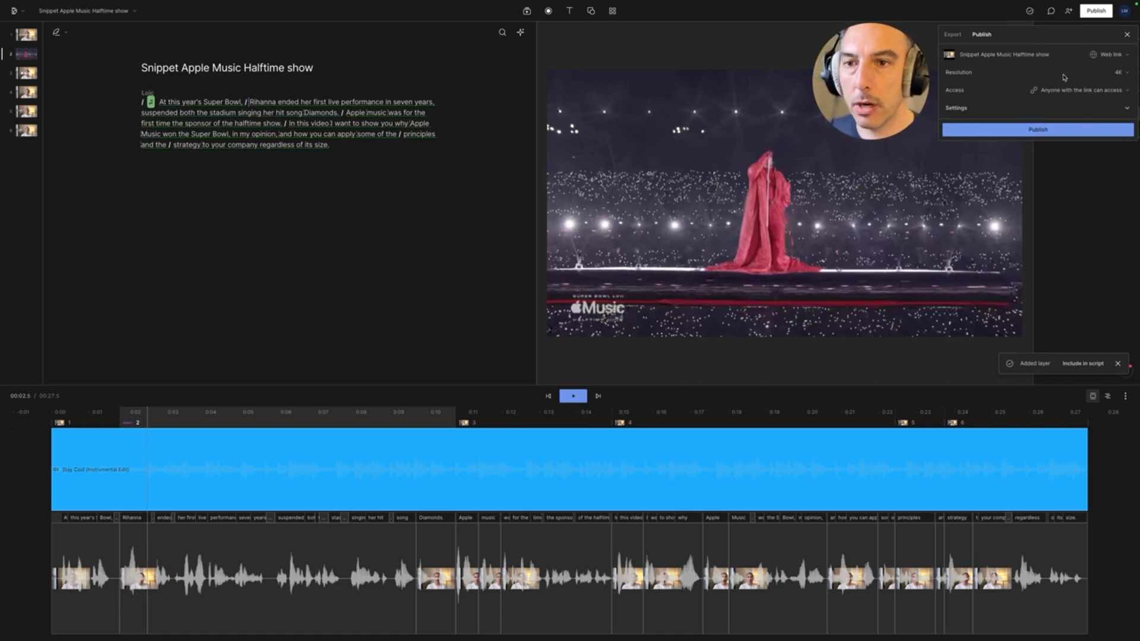
left_click(952, 35)
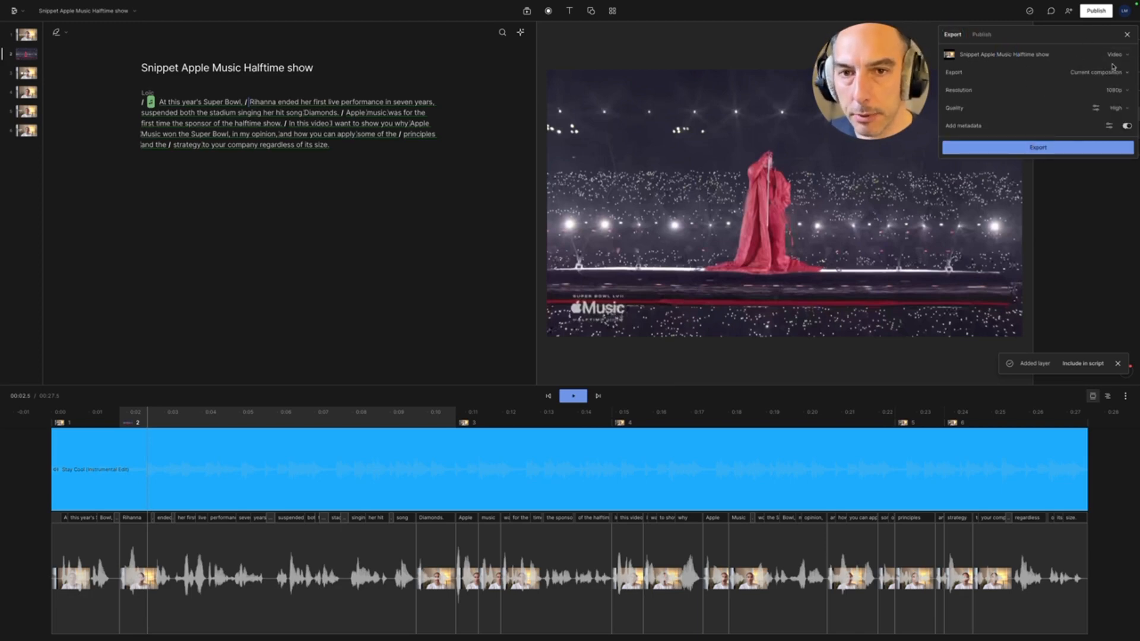
left_click(1113, 90)
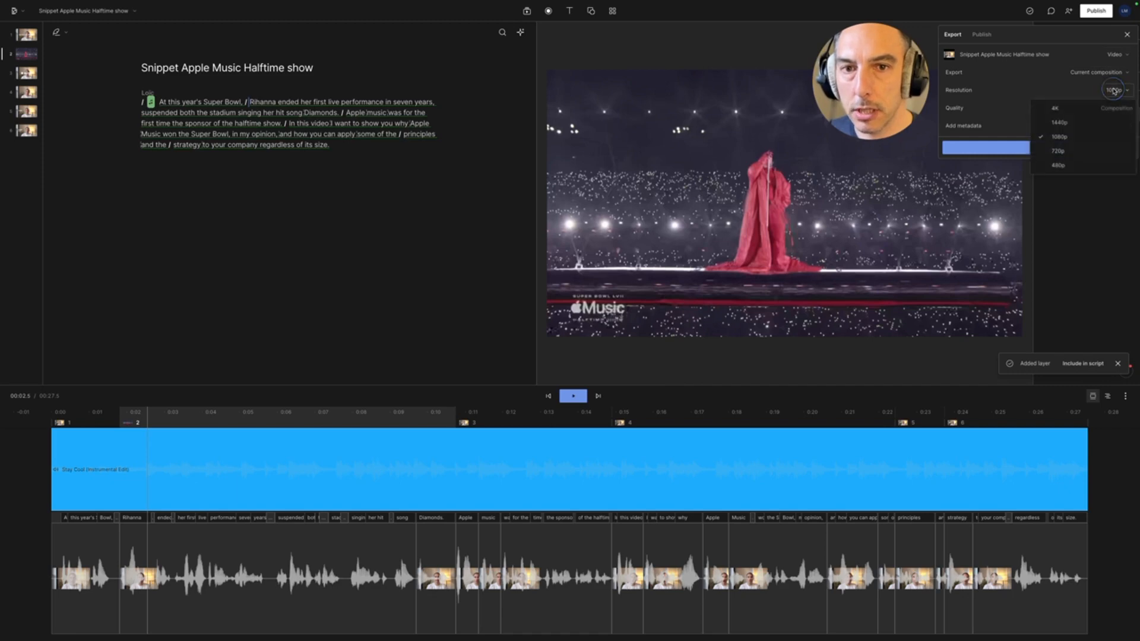
left_click(1073, 111)
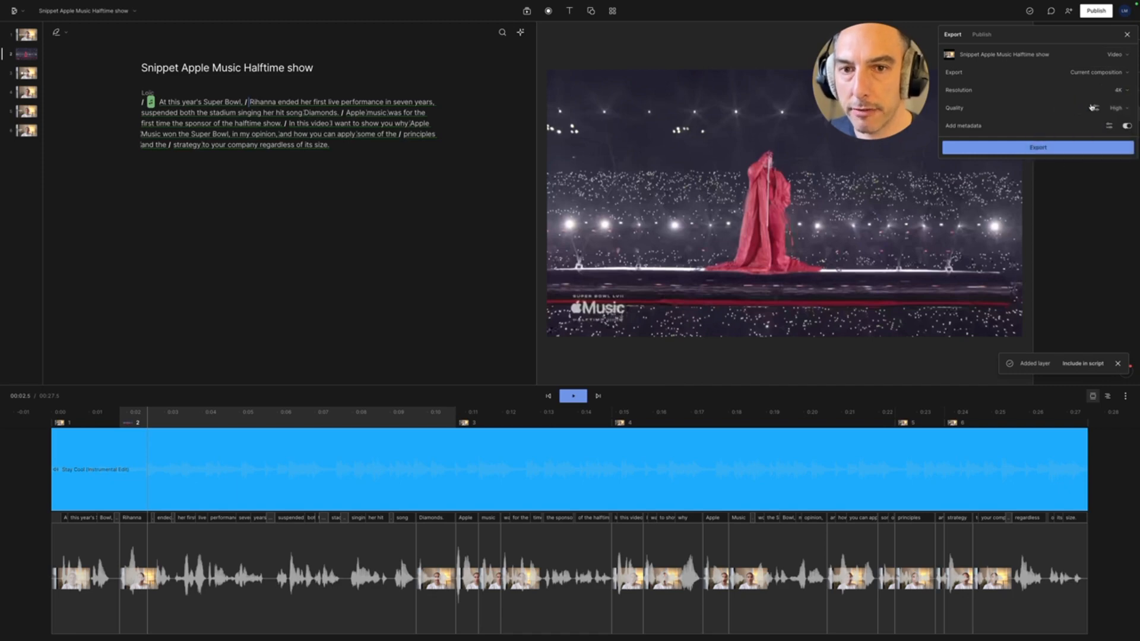
Export the video into the Descript Intro video folder as Snippet Apple Music Halftime show v2.
left_click(1062, 150)
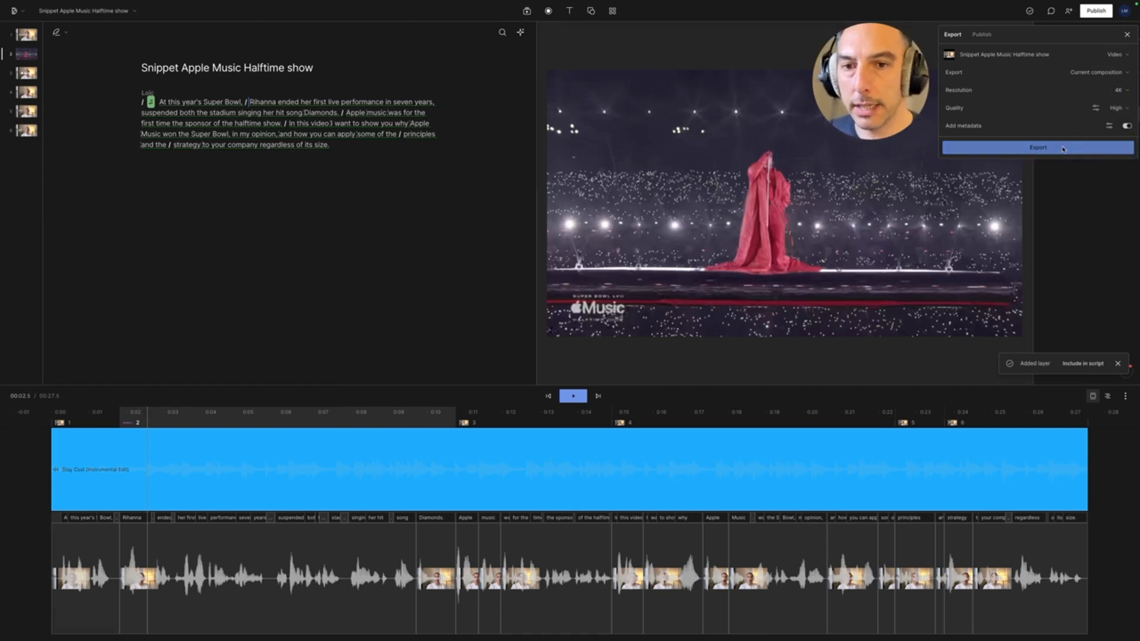
left_click(588, 253)
left_click(580, 265)
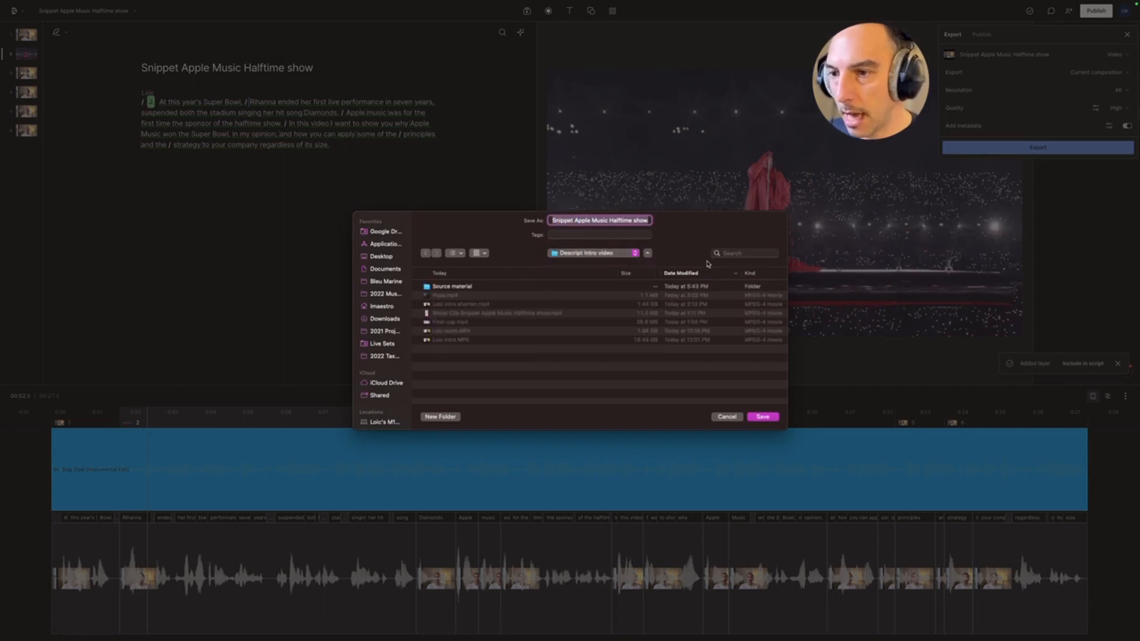
left_click(562, 220)
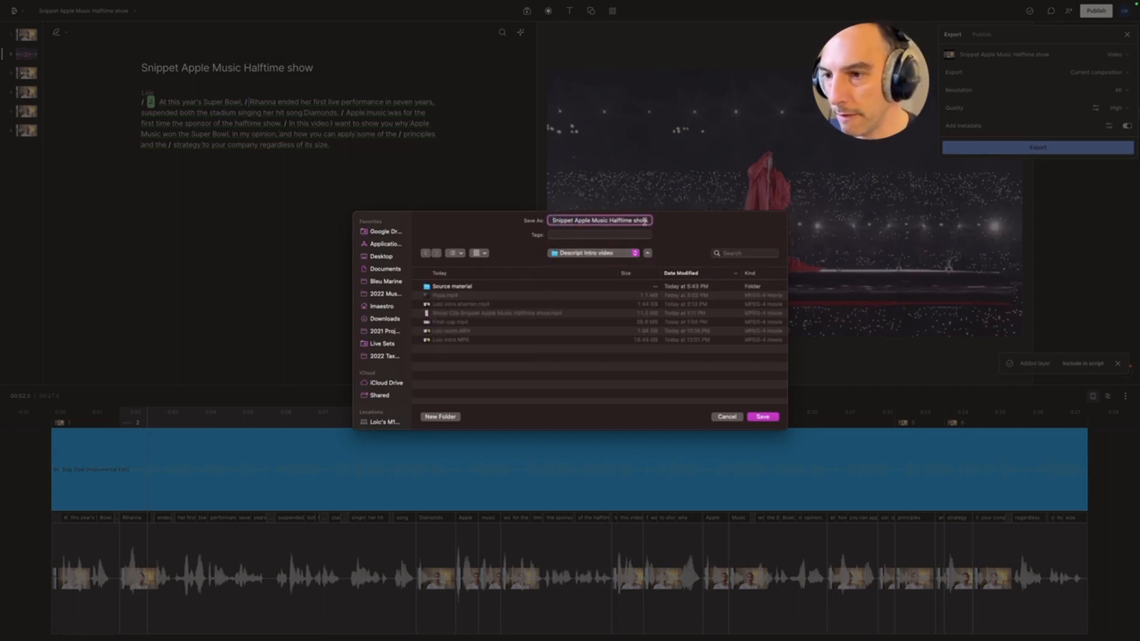
key("Return")
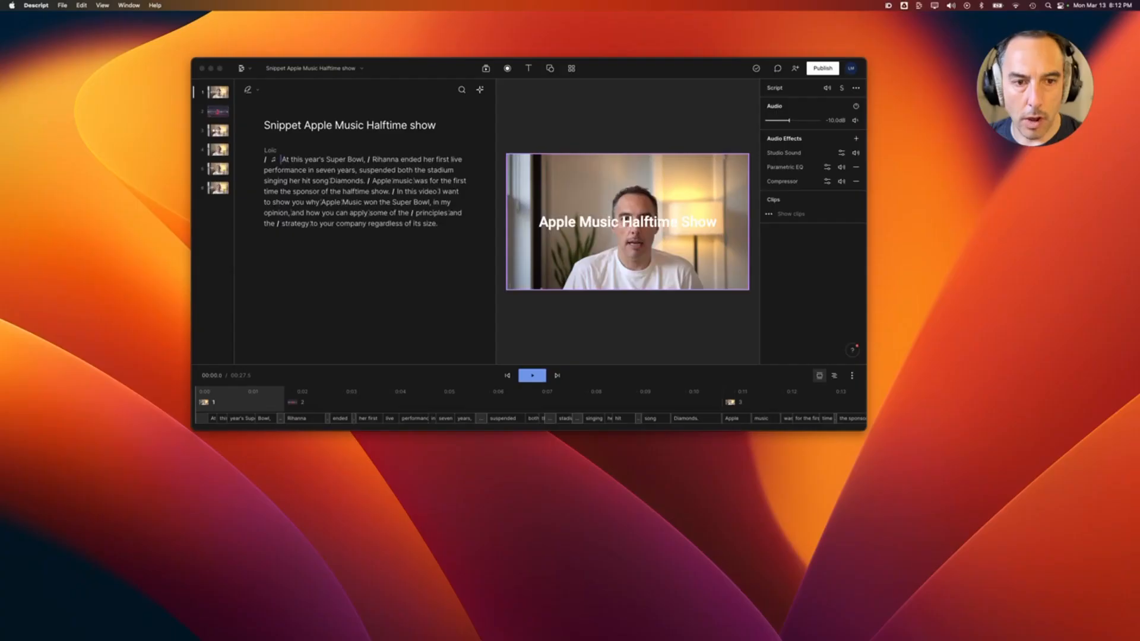
Play the exported video in QuickTime Player, close it and return to the Descript project.
left_click_drag(1139, 188, 501, 172)
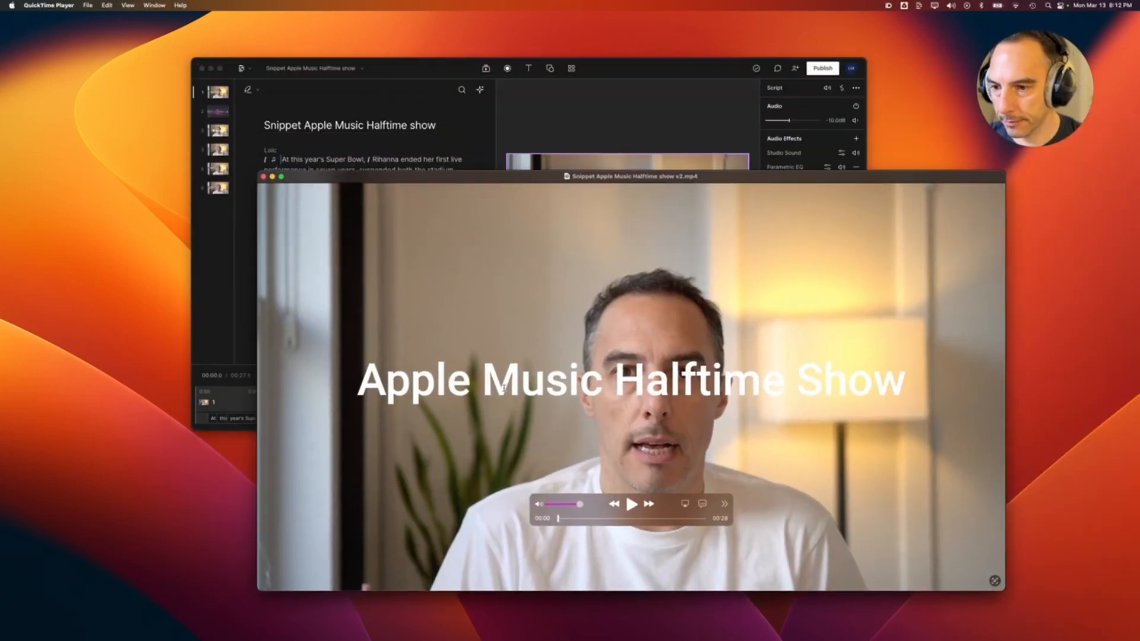
key("space")
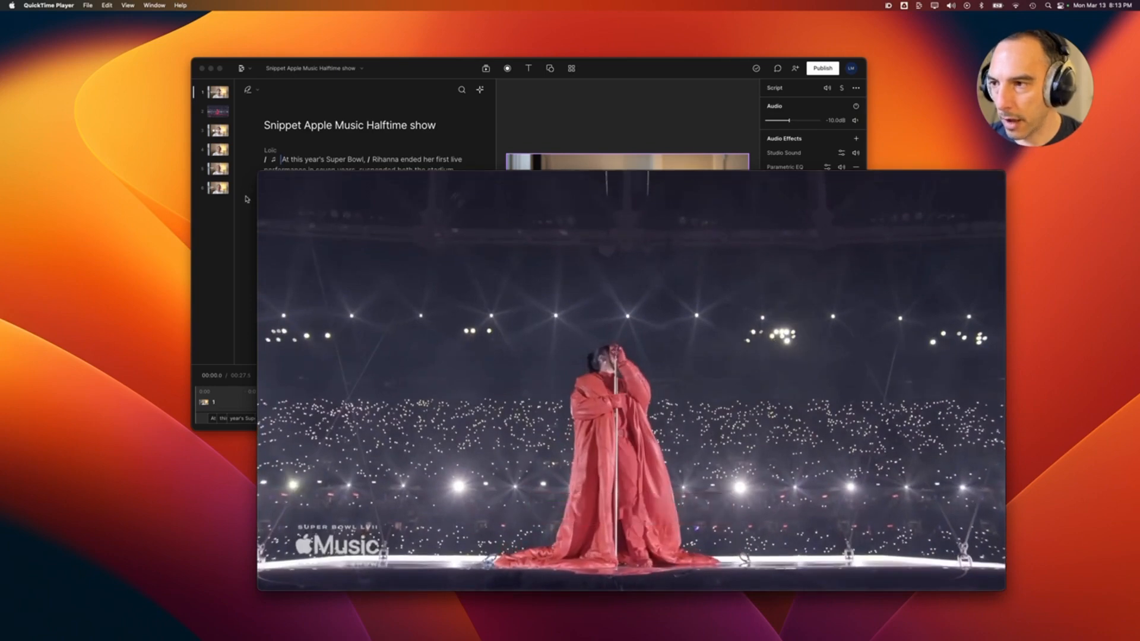
left_click(265, 178)
left_click(616, 103)
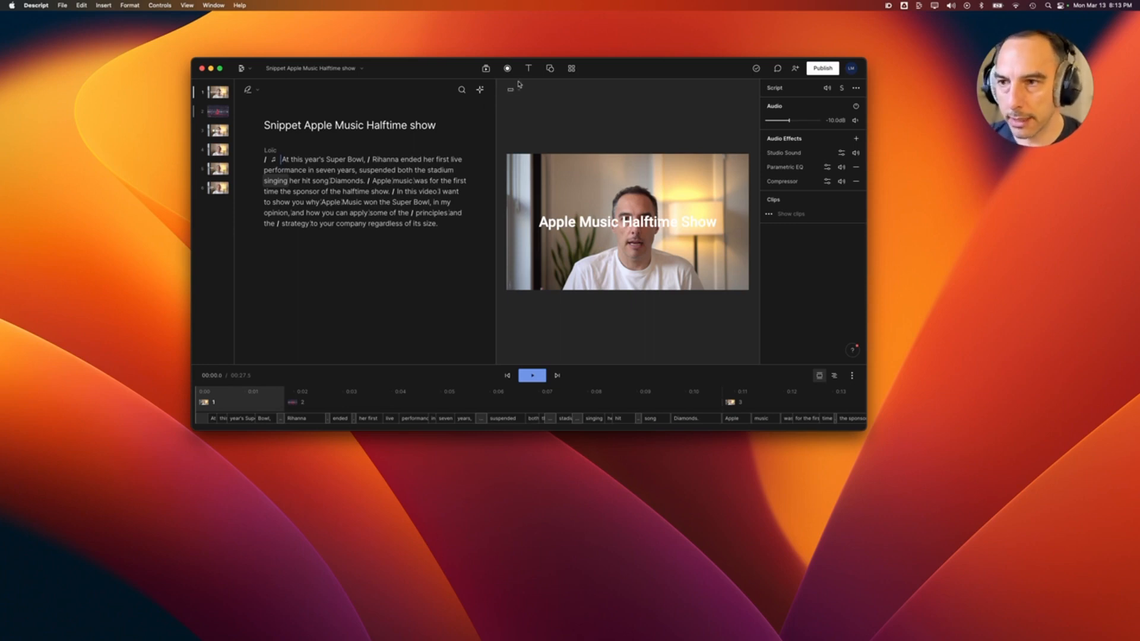
Duplicate the entire script to a new composition and open that composition.
left_click(370, 213)
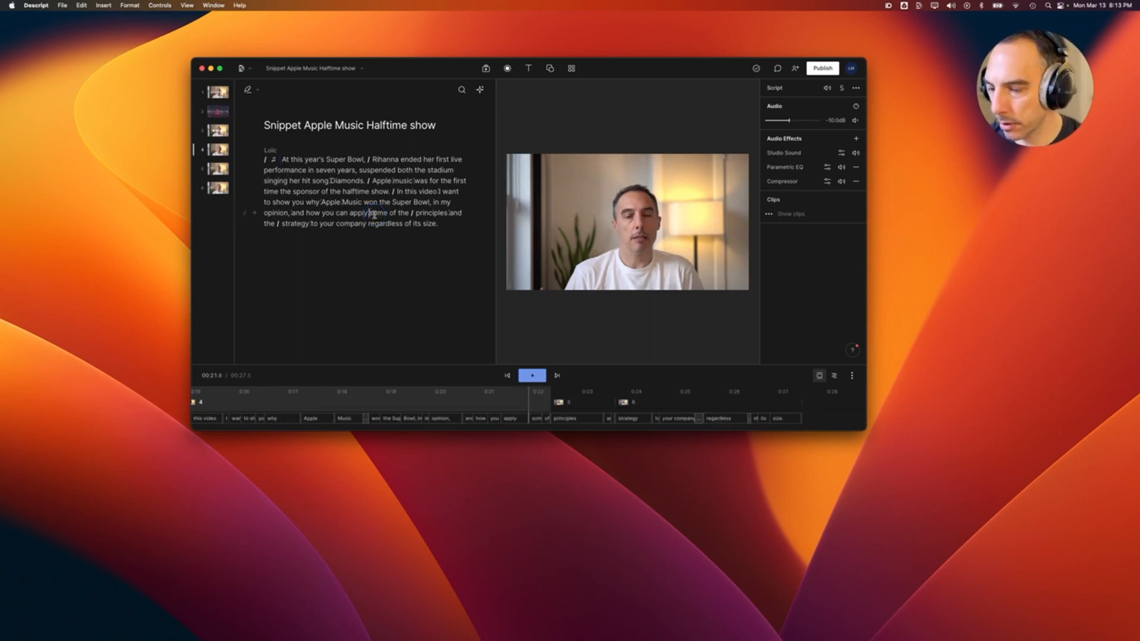
key("super+a")
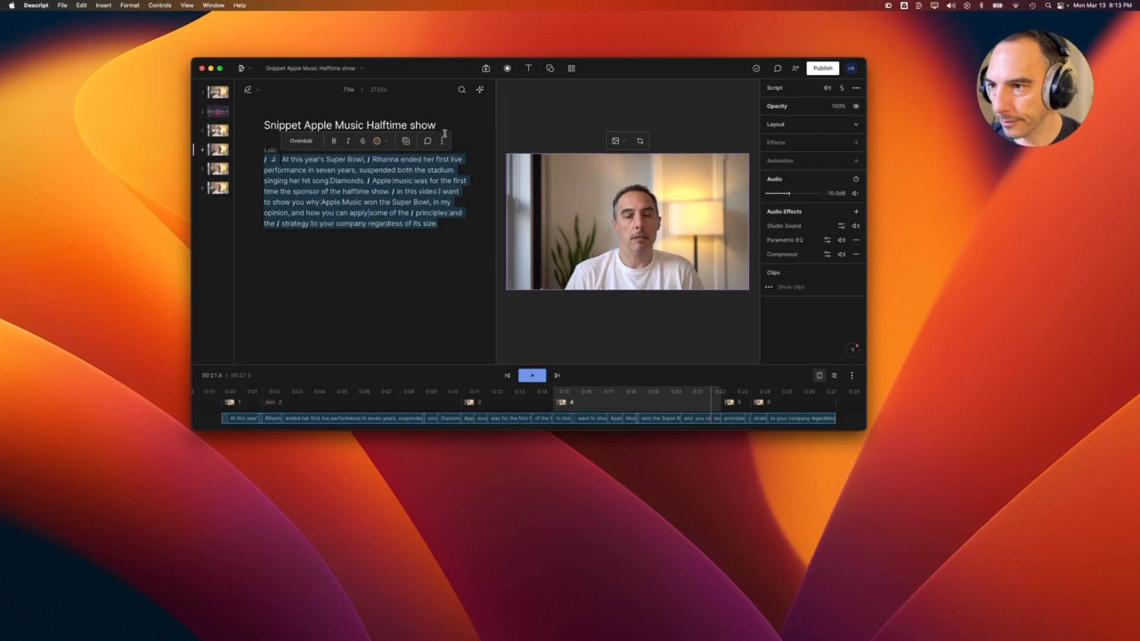
left_click(442, 140)
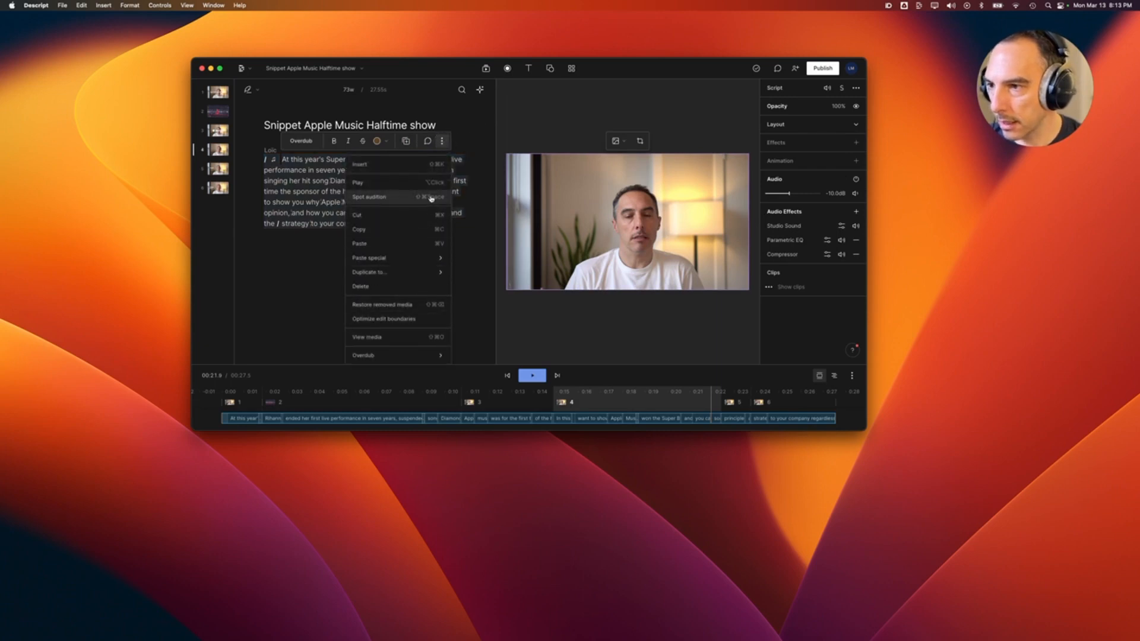
mouse_move(432, 260)
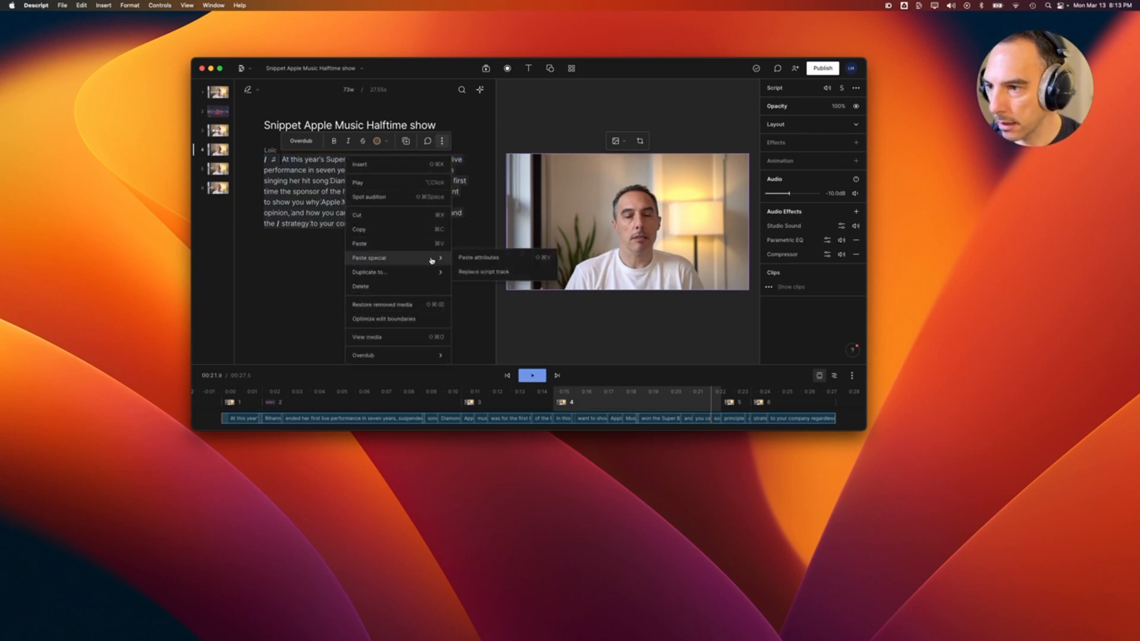
left_click(469, 273)
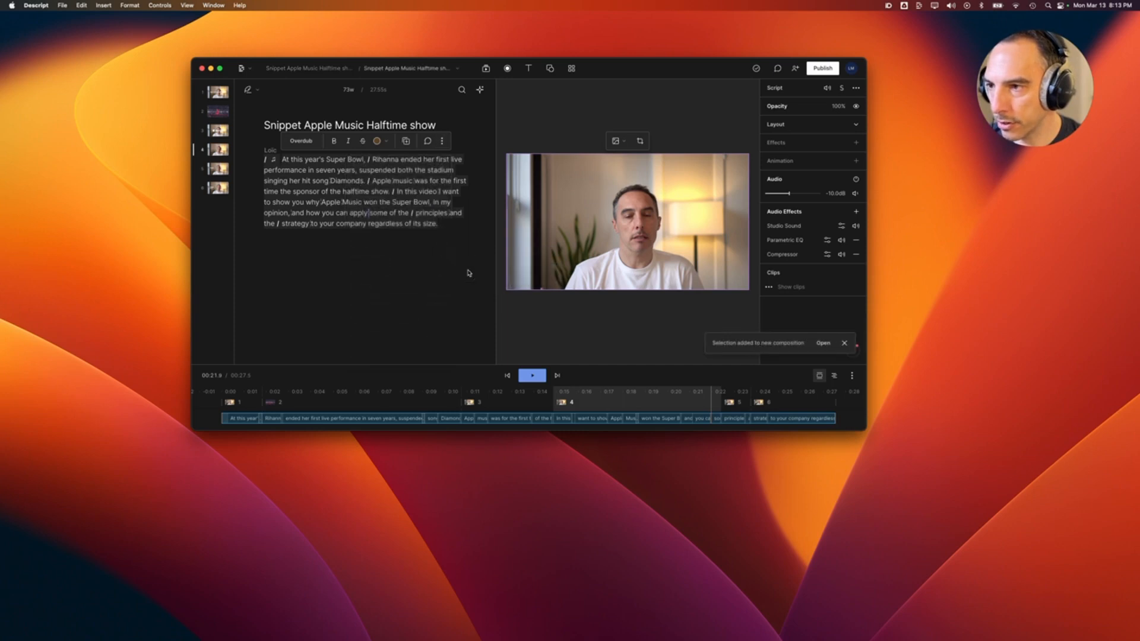
left_click(823, 343)
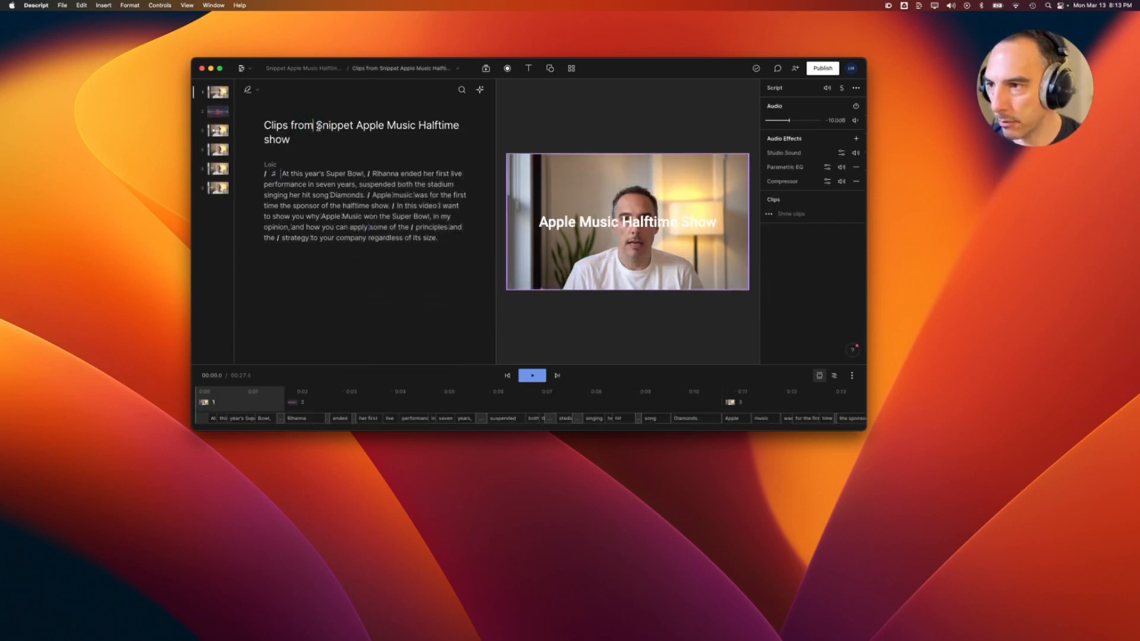
Rename the new composition as Social Clip - Snippet Apple Music Halftime show.
left_click_drag(313, 126, 266, 124)
type("Social Clo")
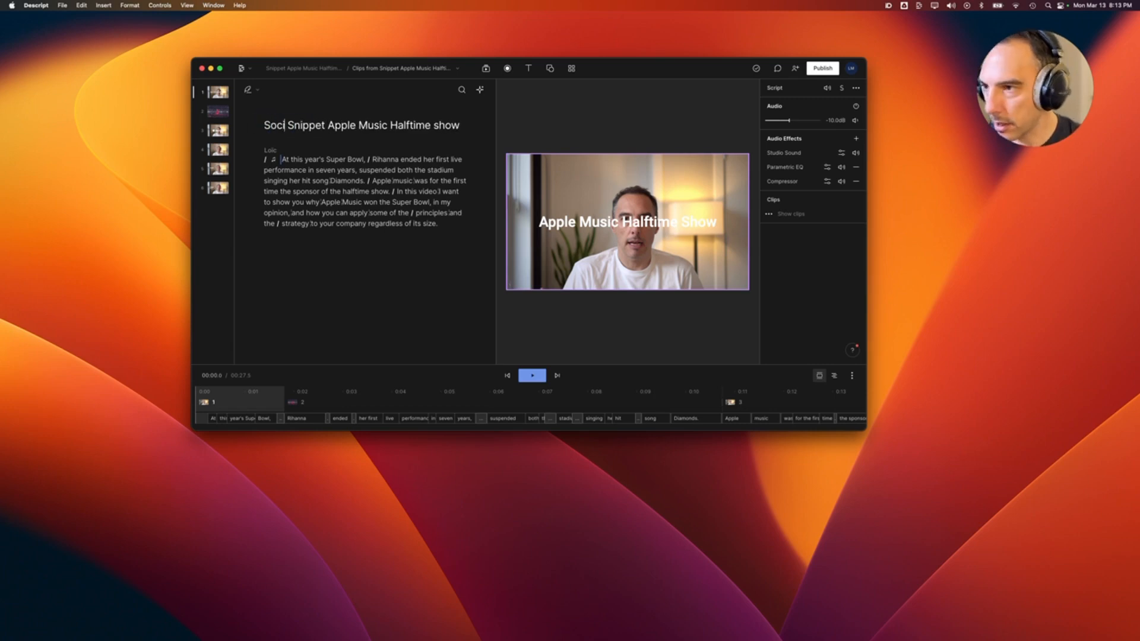
key("BackSpace")
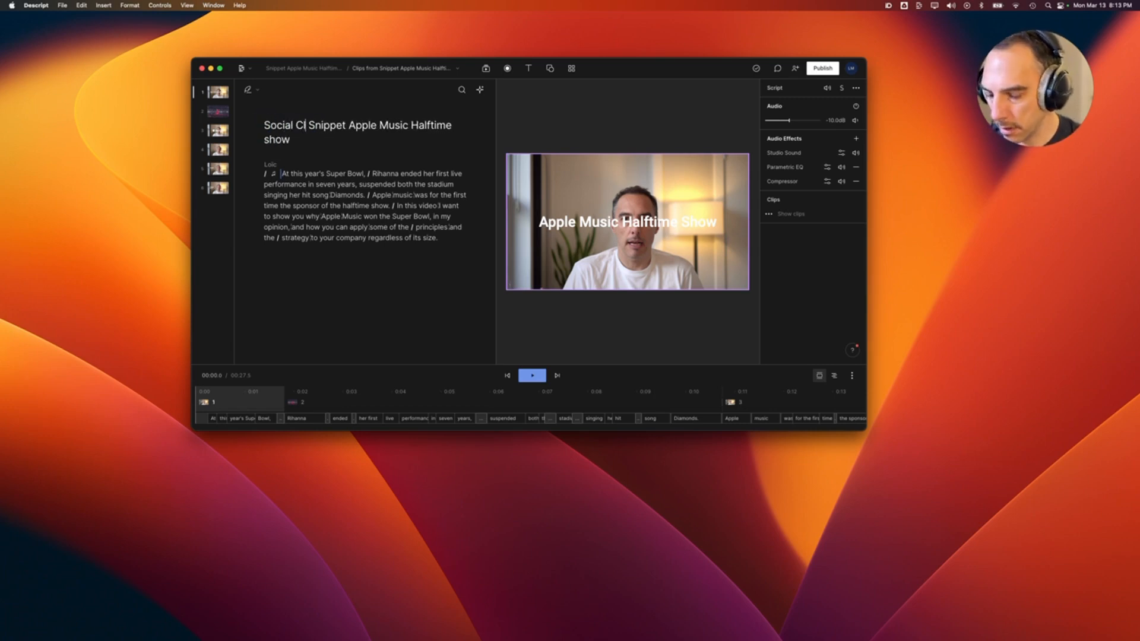
type("ip -")
left_click(454, 237)
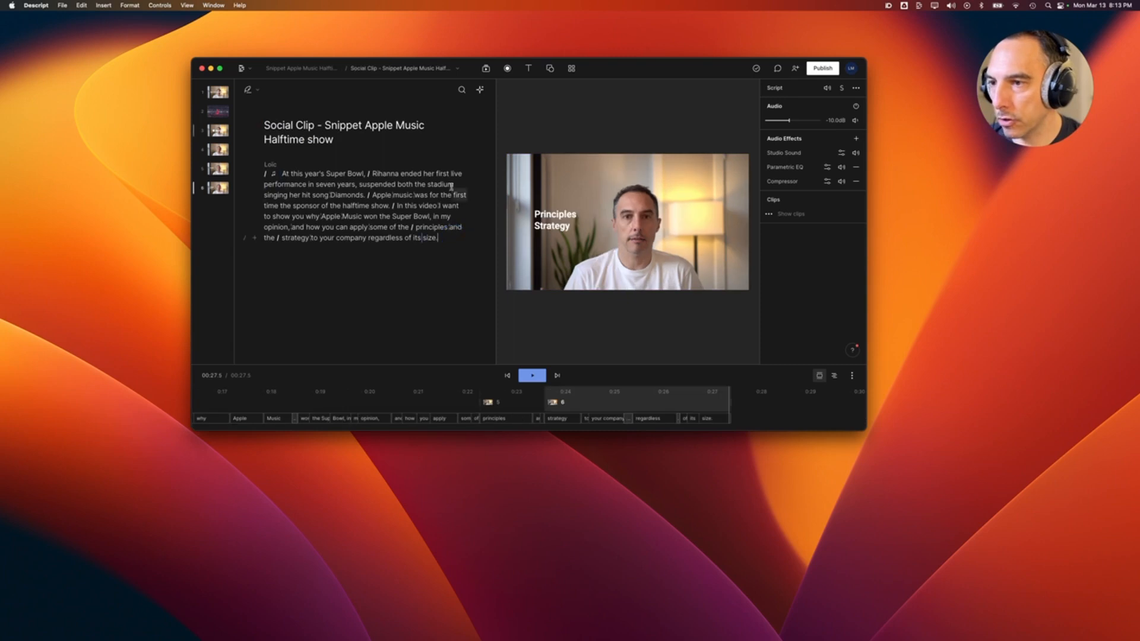
Change the social clip composition's aspect ratio to Portrait 9:16.
left_click(541, 103)
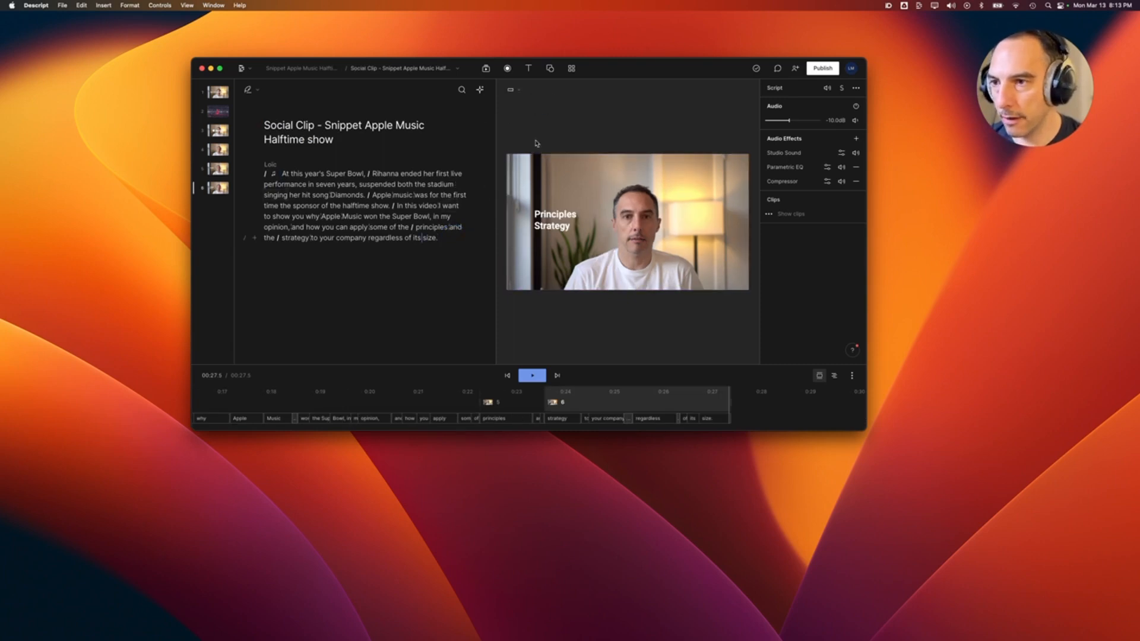
left_click(426, 184)
key("super+a")
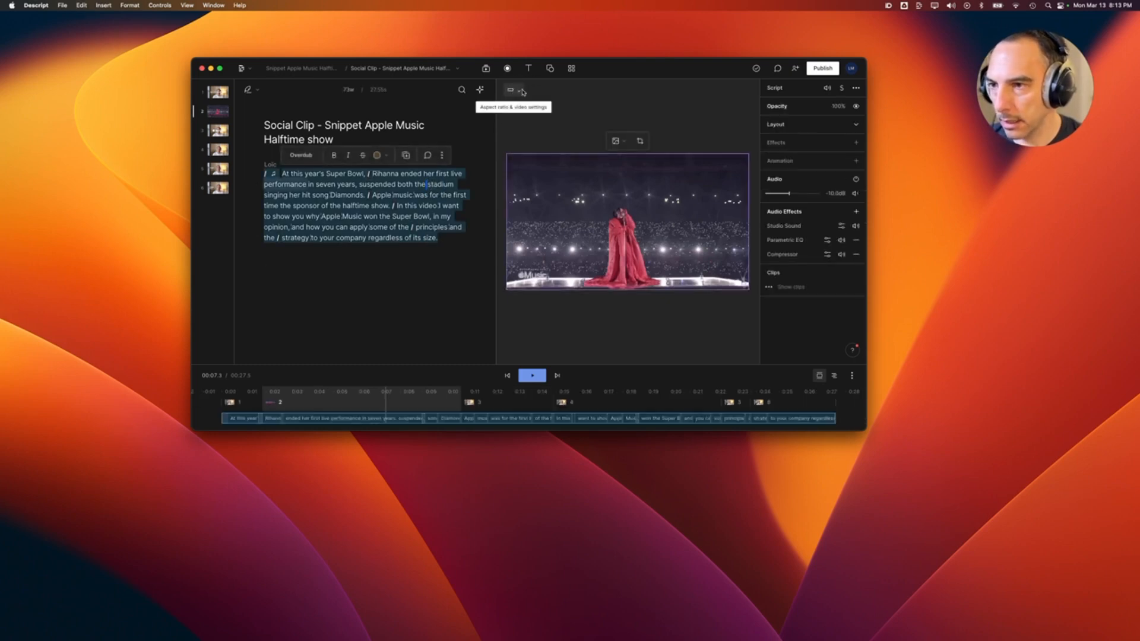
left_click(518, 92)
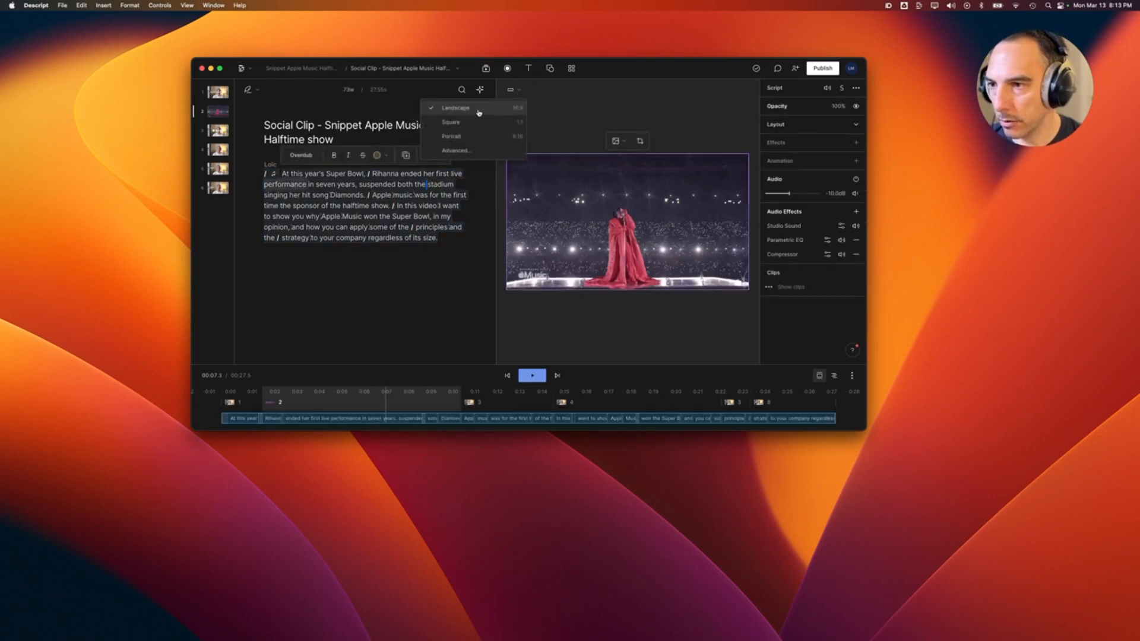
left_click(471, 137)
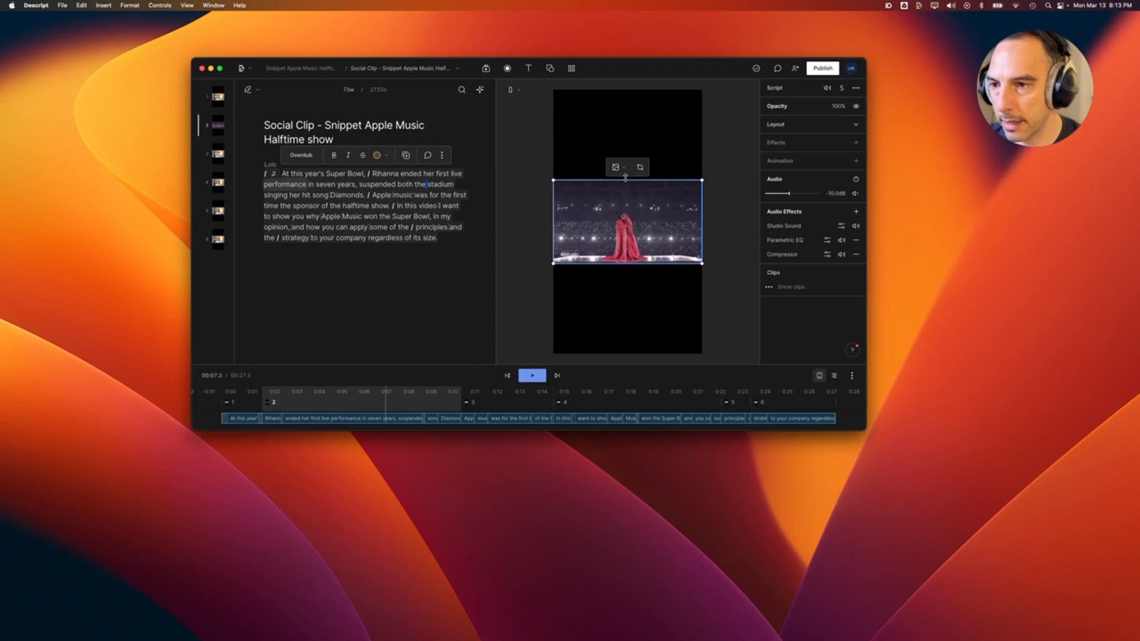
left_click(623, 143)
Extend the talking-head video in scene 1 up and down to fill the portrait frame.
left_click(291, 174)
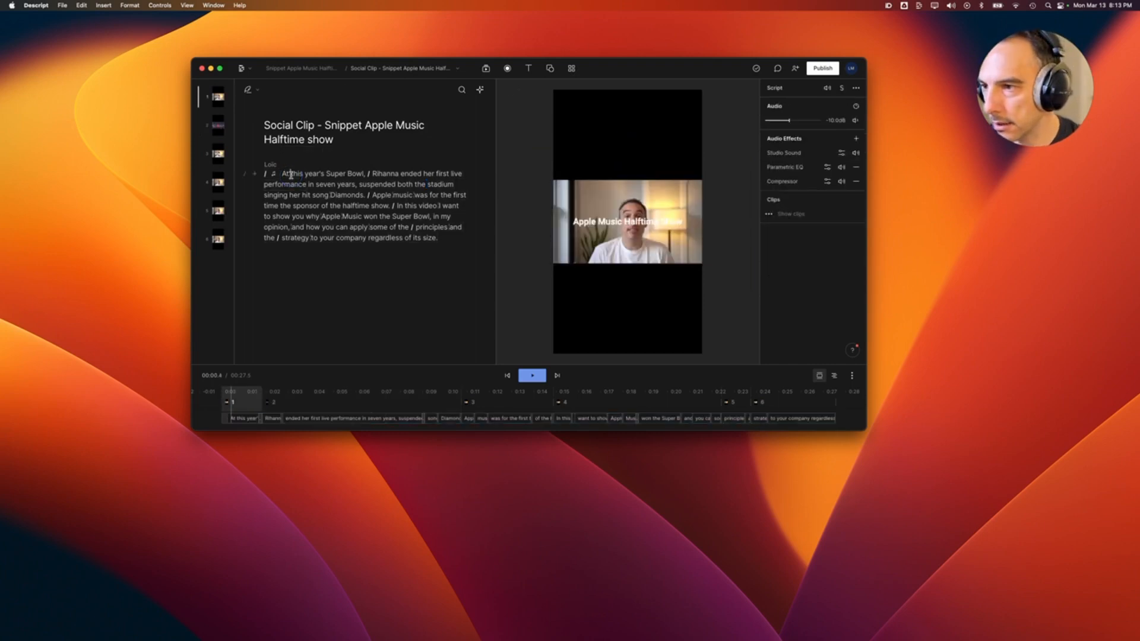
left_click(659, 189)
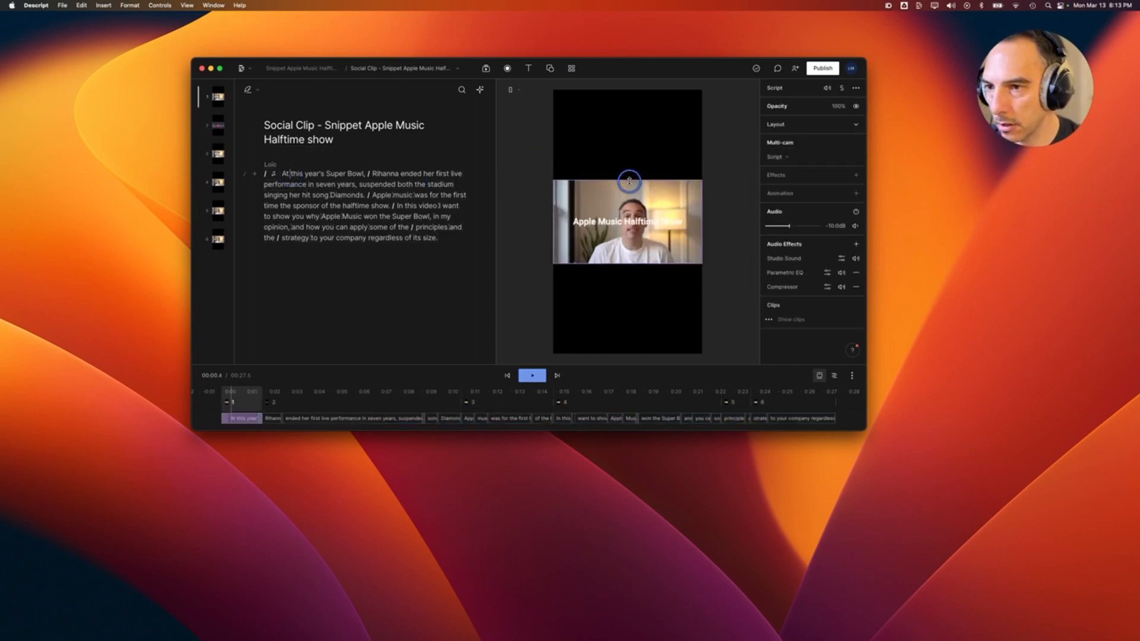
left_click_drag(630, 181, 636, 92)
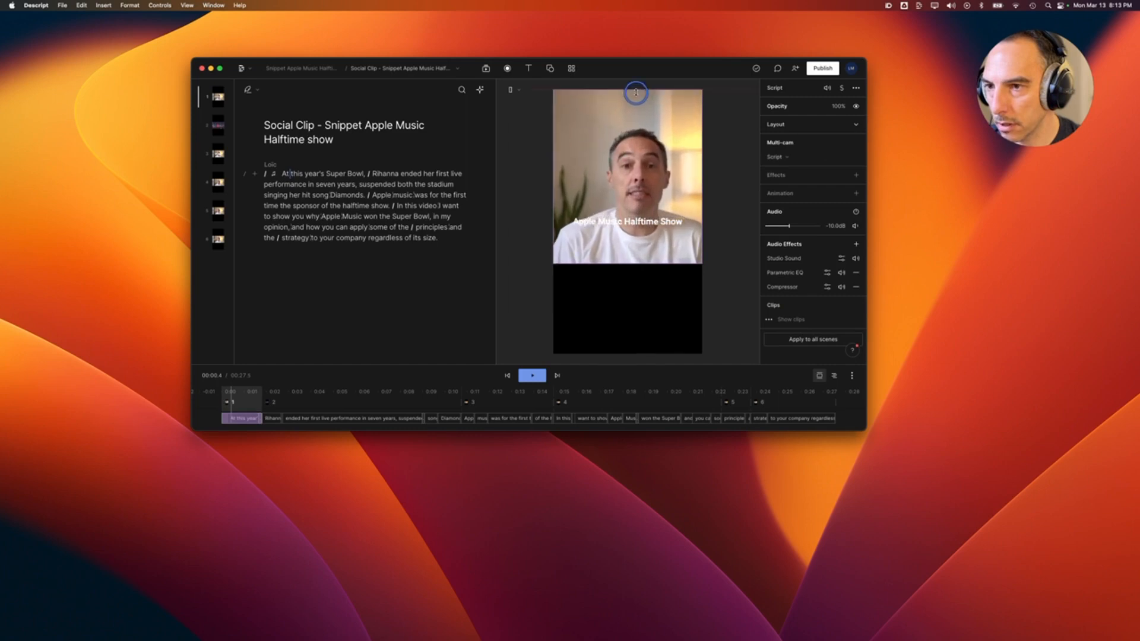
left_click_drag(645, 266, 650, 353)
Extend the Rihanna stage footage in scene 2 to fill the full height of the portrait frame.
left_click(374, 174)
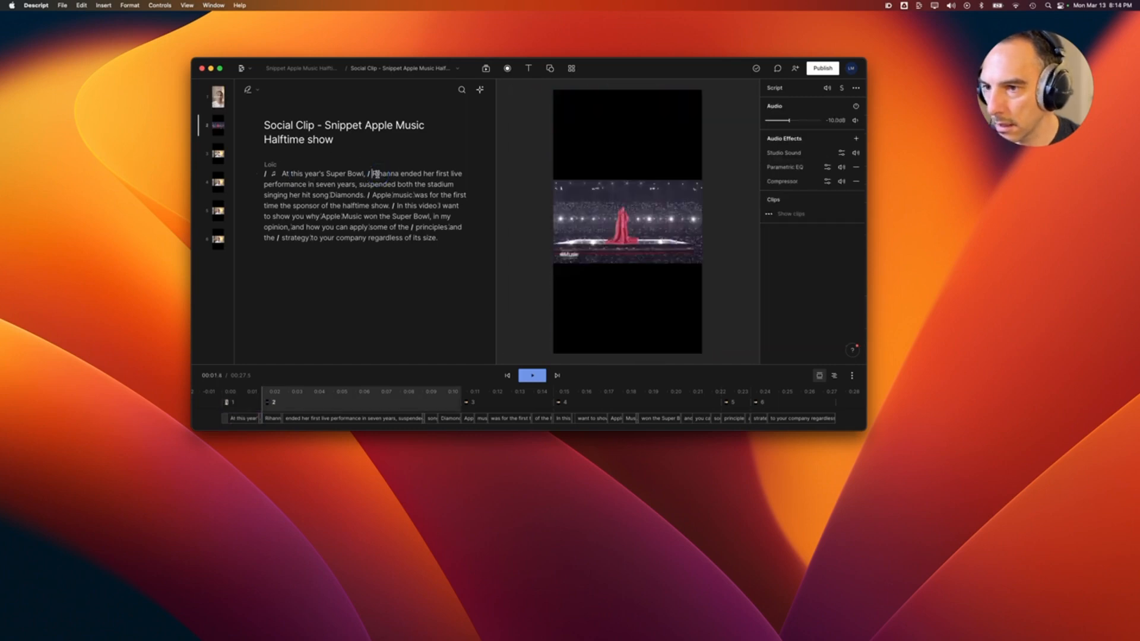
left_click(634, 184)
left_click_drag(632, 181, 631, 88)
left_click_drag(631, 264, 631, 355)
Extend the talking-head video in scenes 3 and 4 to fill the full height of the portrait frame.
left_click(374, 195)
left_click(628, 183)
left_click_drag(629, 180, 629, 89)
left_click_drag(628, 264, 629, 355)
left_click(398, 206)
left_click(633, 186)
left_click_drag(633, 180, 633, 89)
left_click_drag(633, 264, 633, 355)
Extend the talking-head video in scenes 5 and 6 up and down to fill the full height of the portrait frame.
left_click(392, 216)
left_click(431, 227)
left_click(632, 187)
left_click_drag(632, 181, 632, 89)
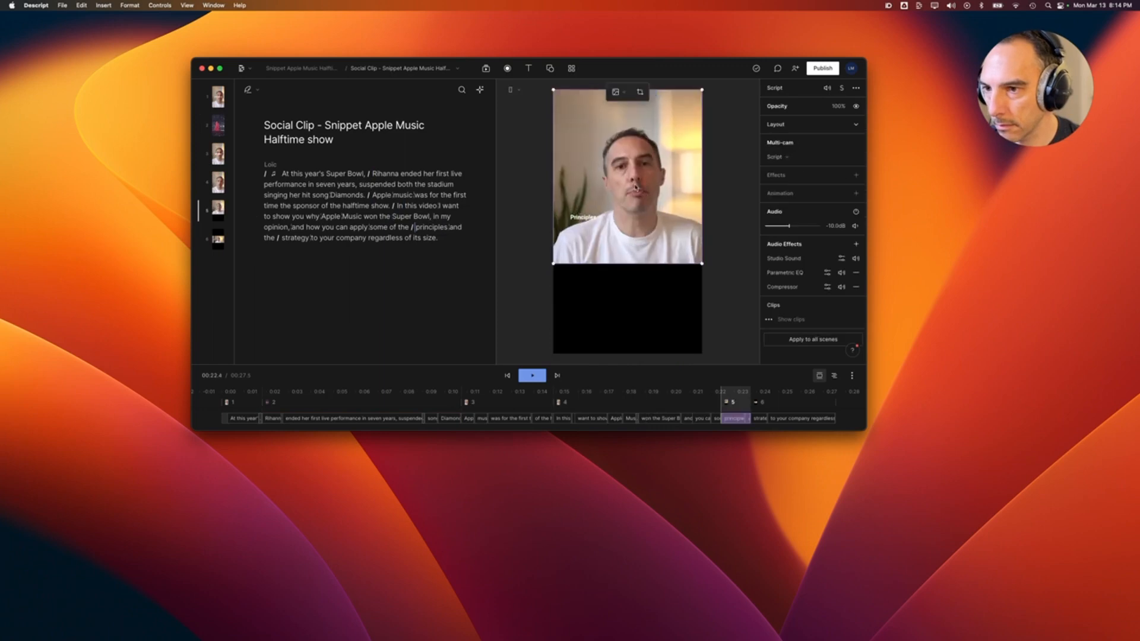
left_click_drag(631, 264, 632, 355)
left_click(370, 238)
left_click(631, 187)
left_click_drag(631, 180, 632, 89)
left_click_drag(631, 264, 632, 355)
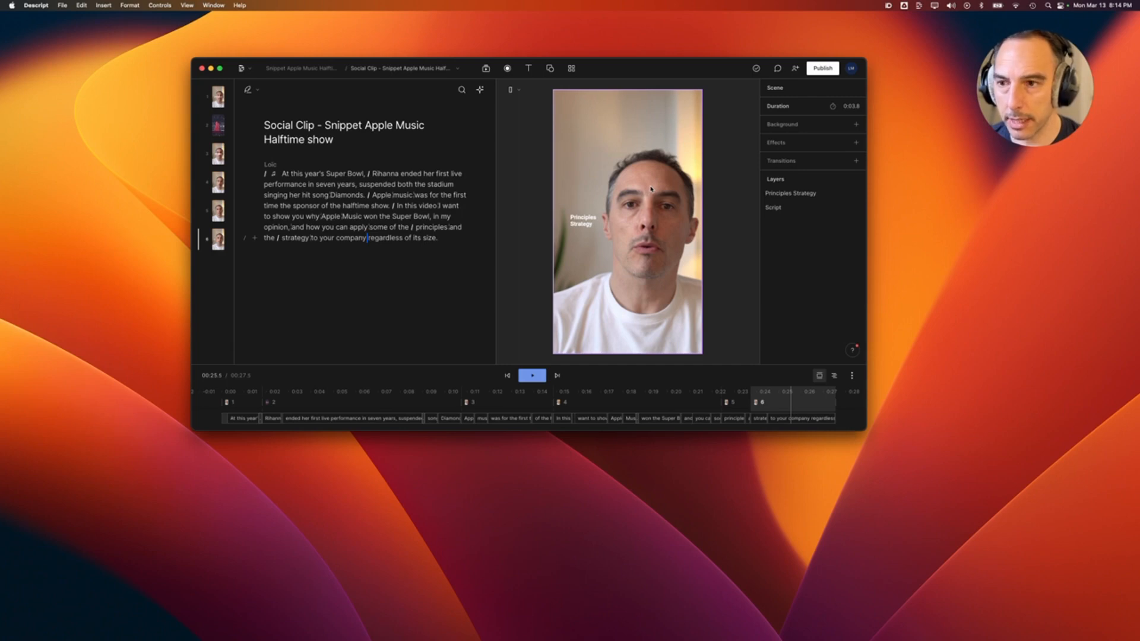
Recenter the speaker horizontally within the cropped talking-head video in scenes 6, 4, 3 and 1.
left_click(652, 189)
left_click(409, 207)
double_click(635, 223)
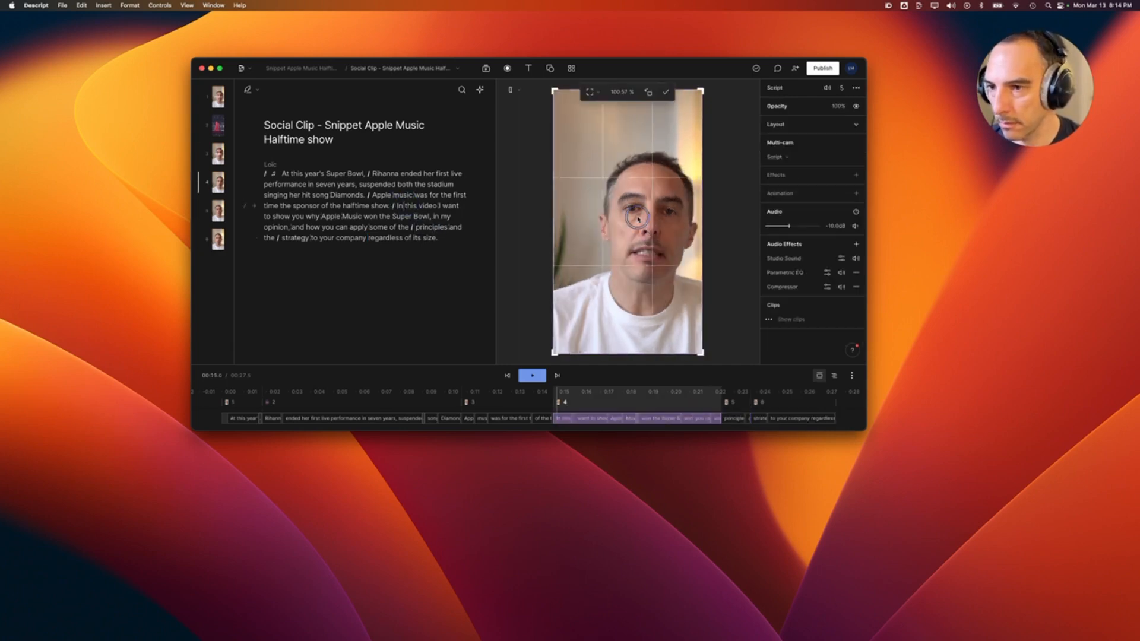
left_click(420, 193)
double_click(638, 220)
left_click(325, 174)
left_click(679, 162)
double_click(663, 159)
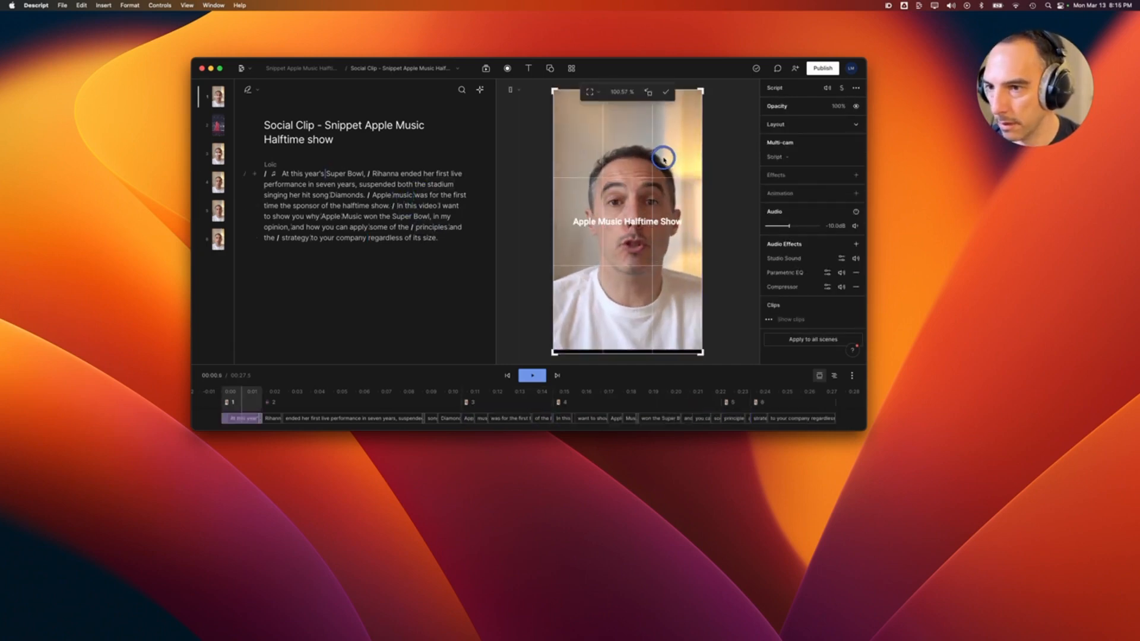
Delete the "Apple Music Halftime Show" title from scene 1 and the Apple Music logo from scene 3.
left_click(281, 174)
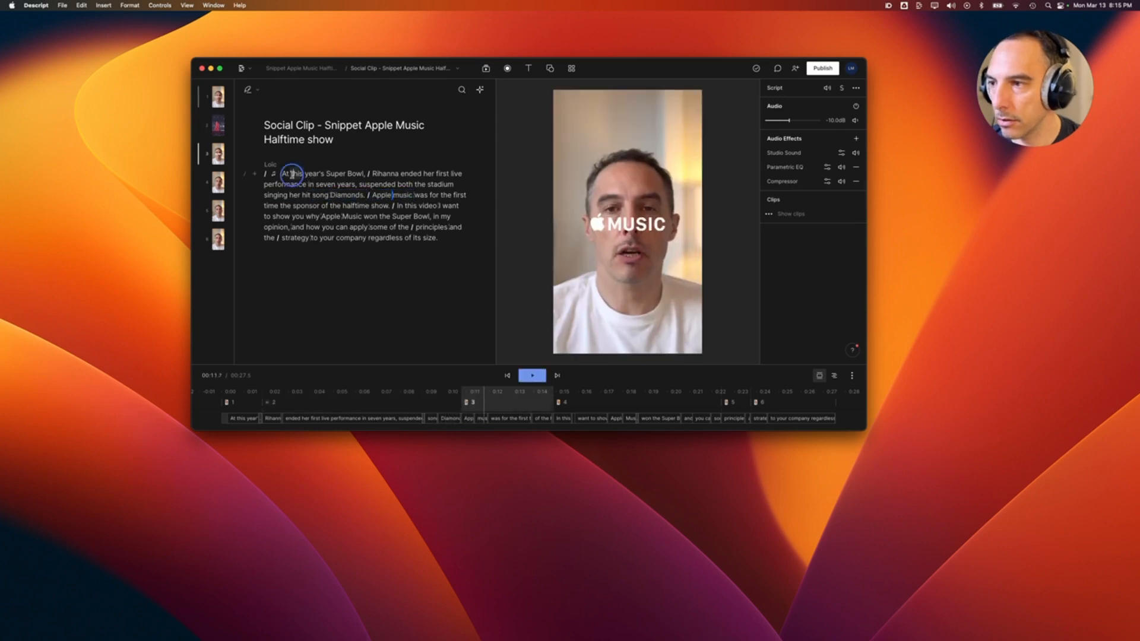
left_click(291, 174)
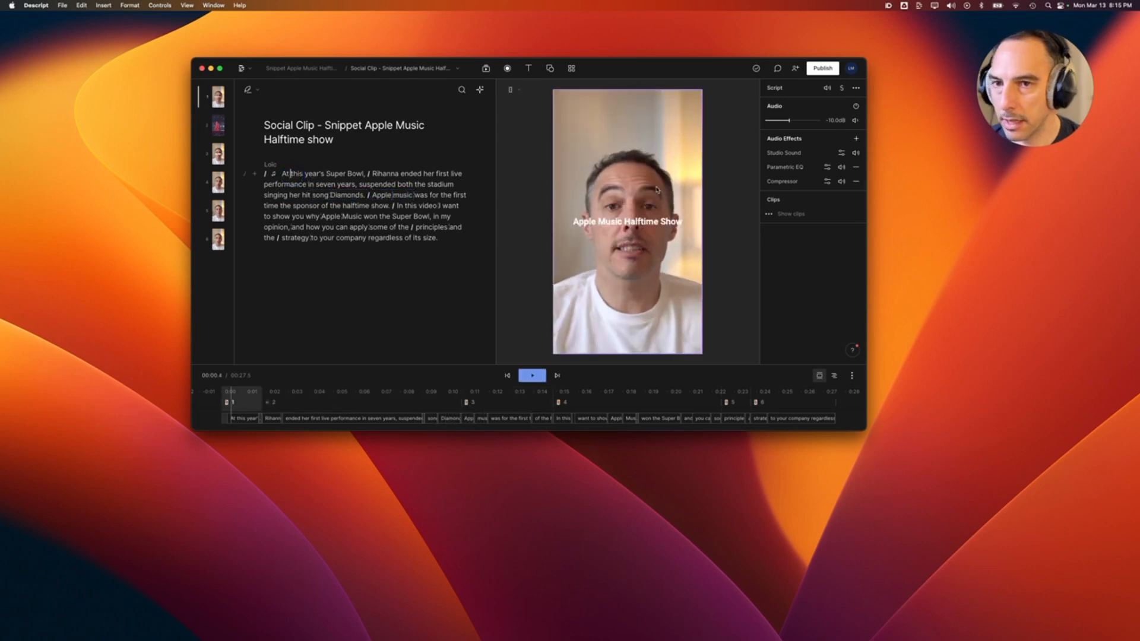
left_click(666, 232)
left_click(465, 199)
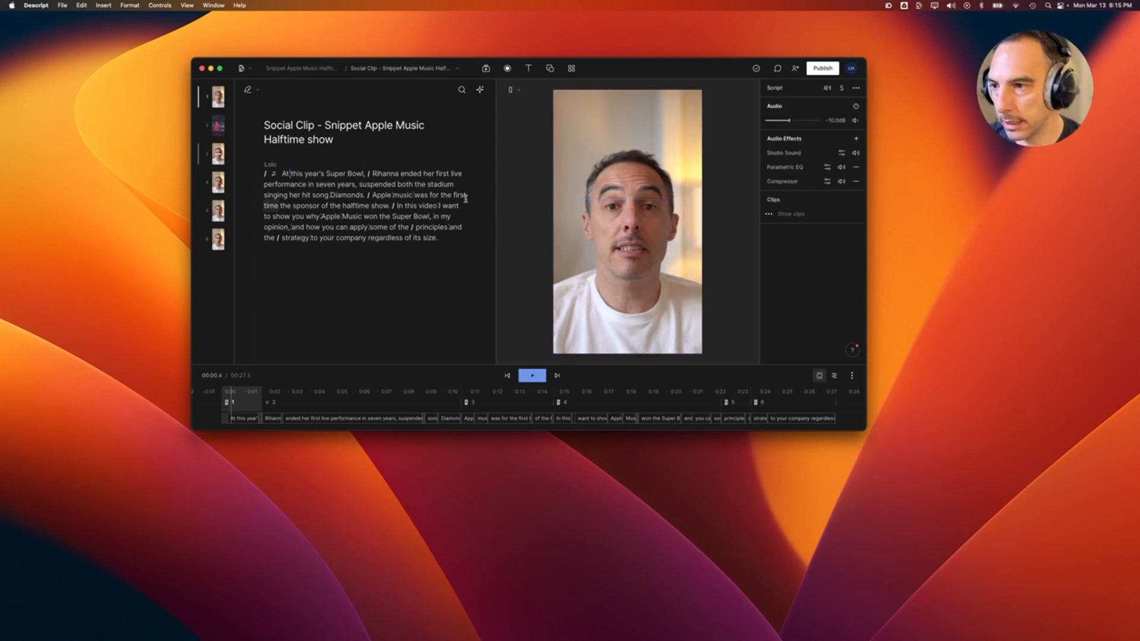
left_click(391, 194)
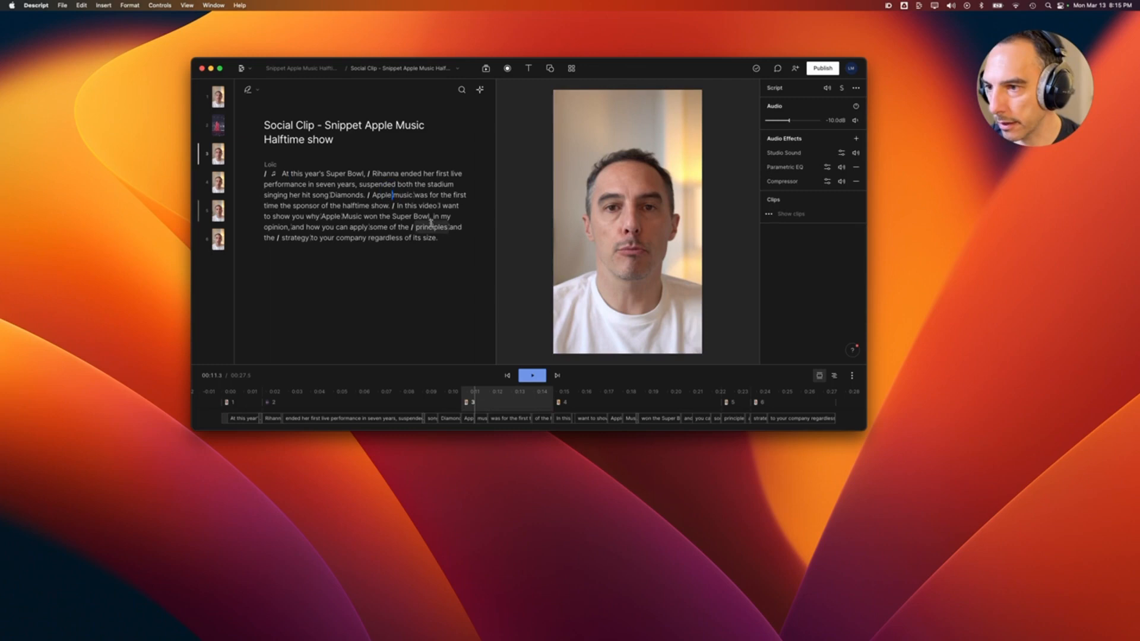
Delete the "Principles" title from scene 5 and the "Principles Strategy" title from scene 6.
left_click(415, 227)
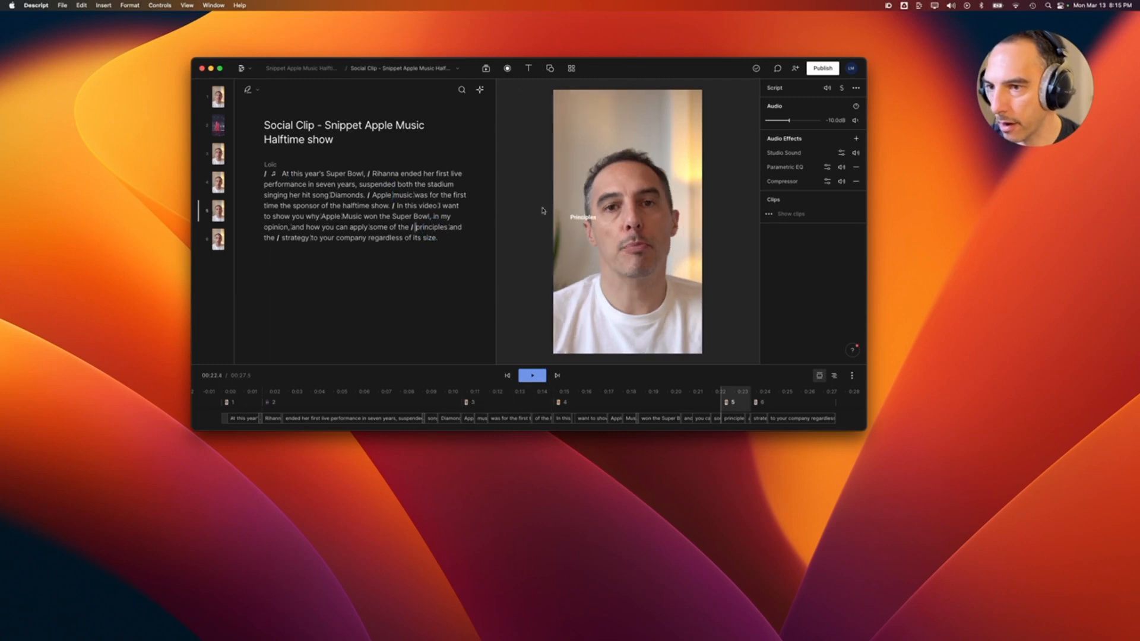
left_click(584, 220)
key("Delete")
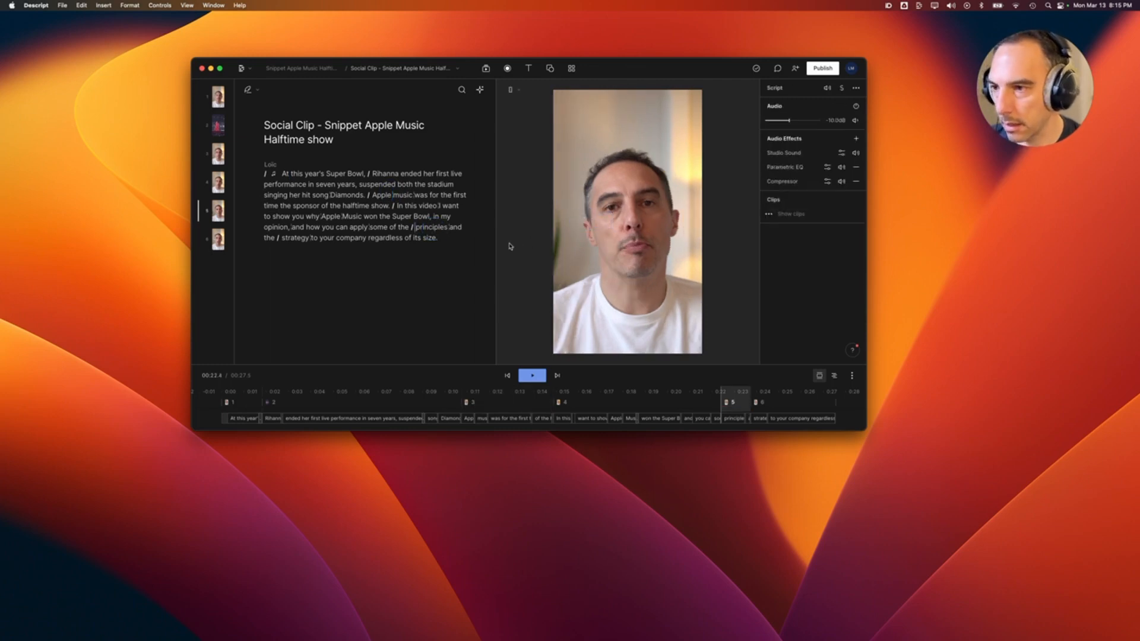
left_click(417, 239)
left_click(587, 219)
key("Delete")
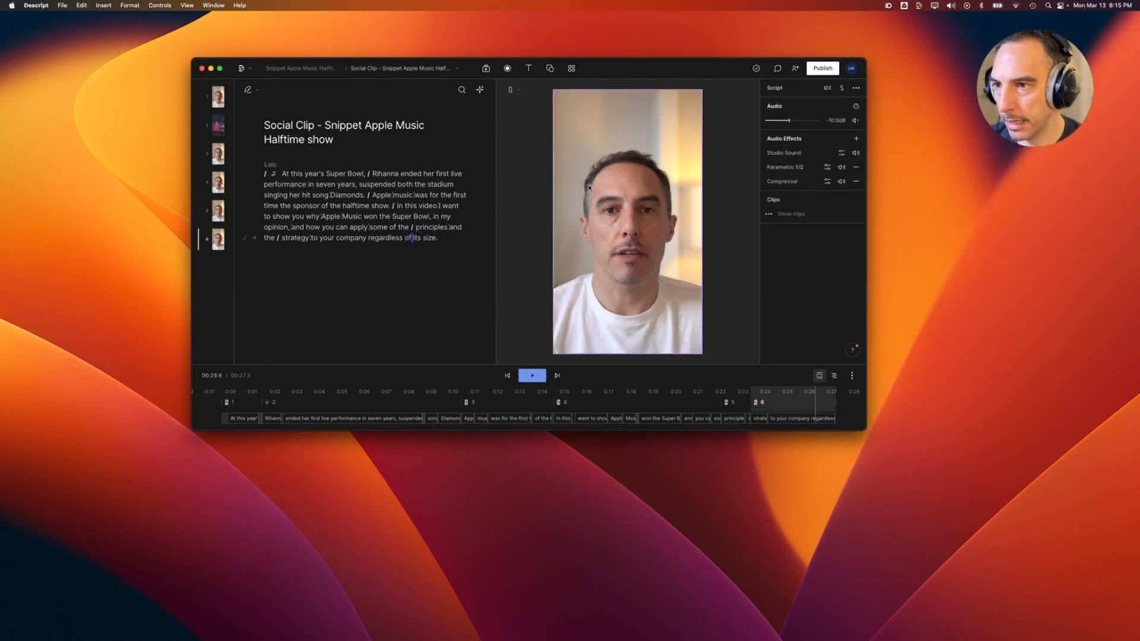
Apply the Karaoke: Classic captions template from the gallery to scene 6.
left_click(570, 70)
left_click(569, 172)
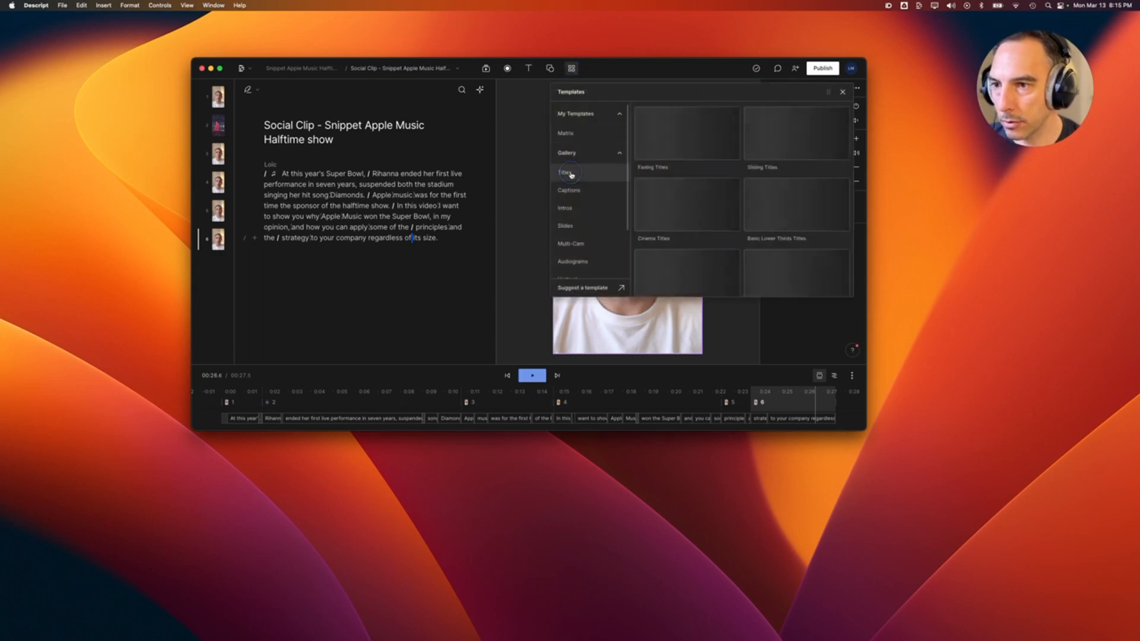
left_click(572, 189)
left_click(682, 138)
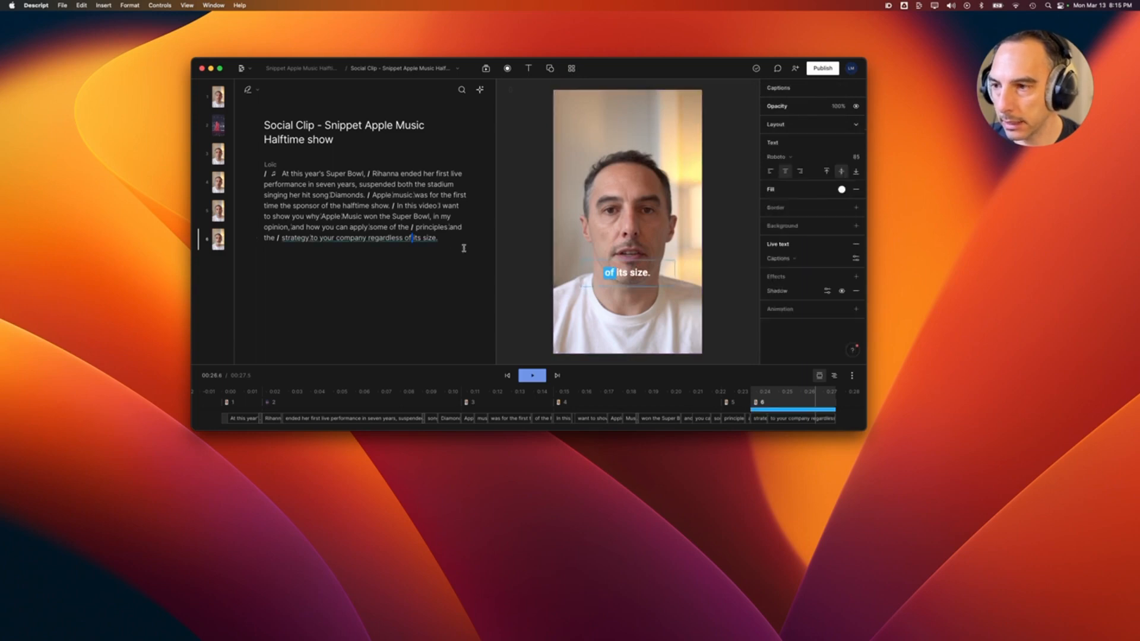
Apply the Karaoke: Classic captions template to scene 1 and to the Rihanna footage in scene 2.
left_click(336, 175)
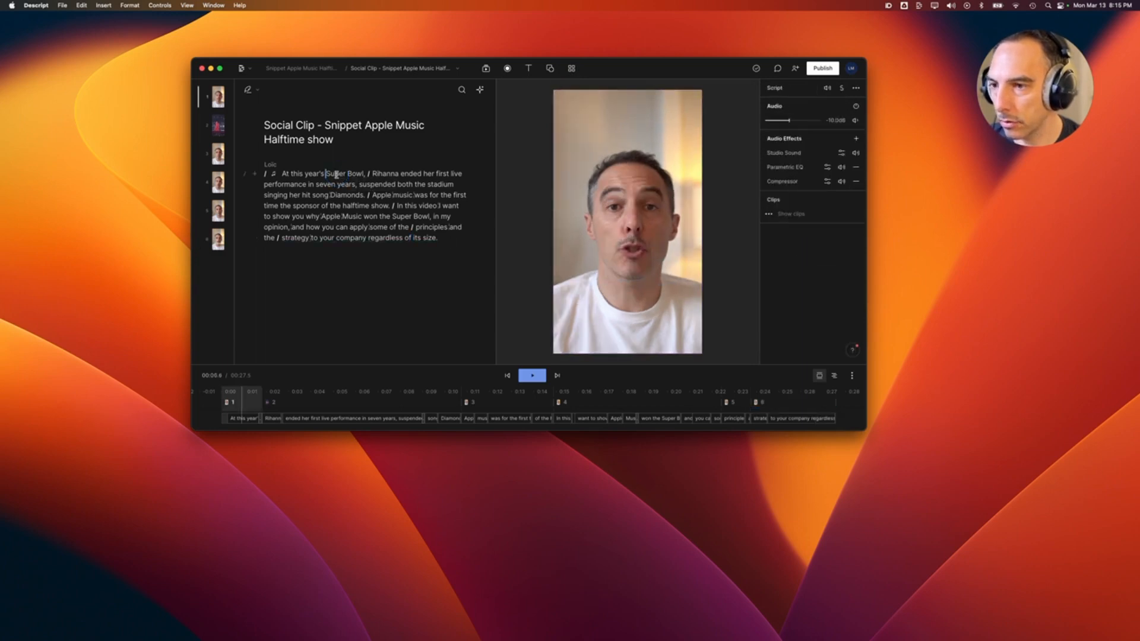
left_click(573, 66)
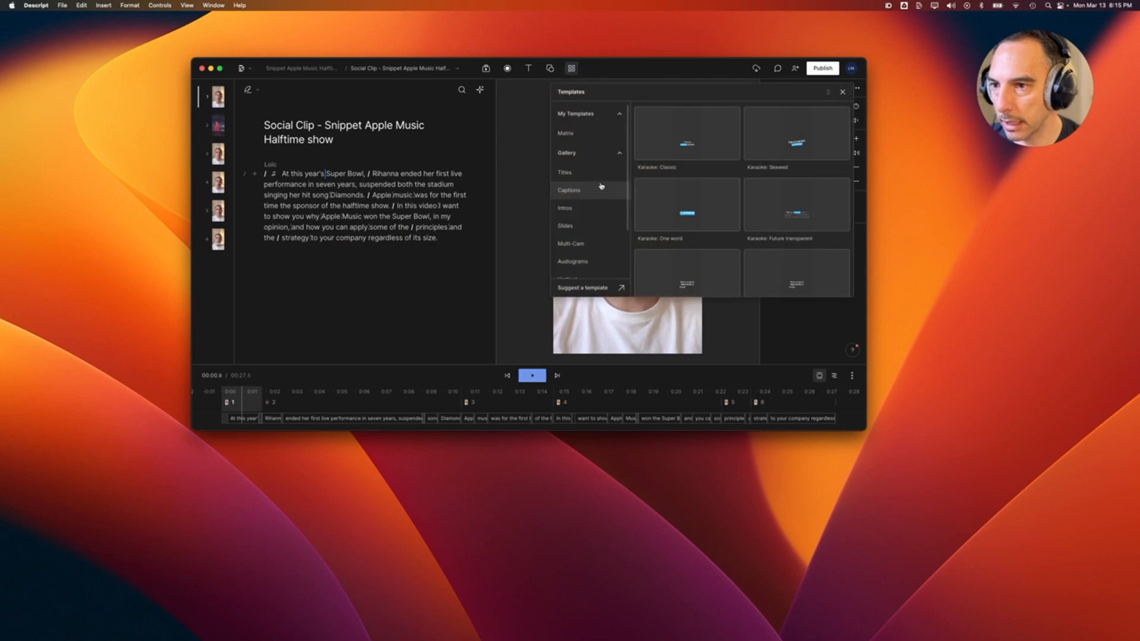
left_click(672, 162)
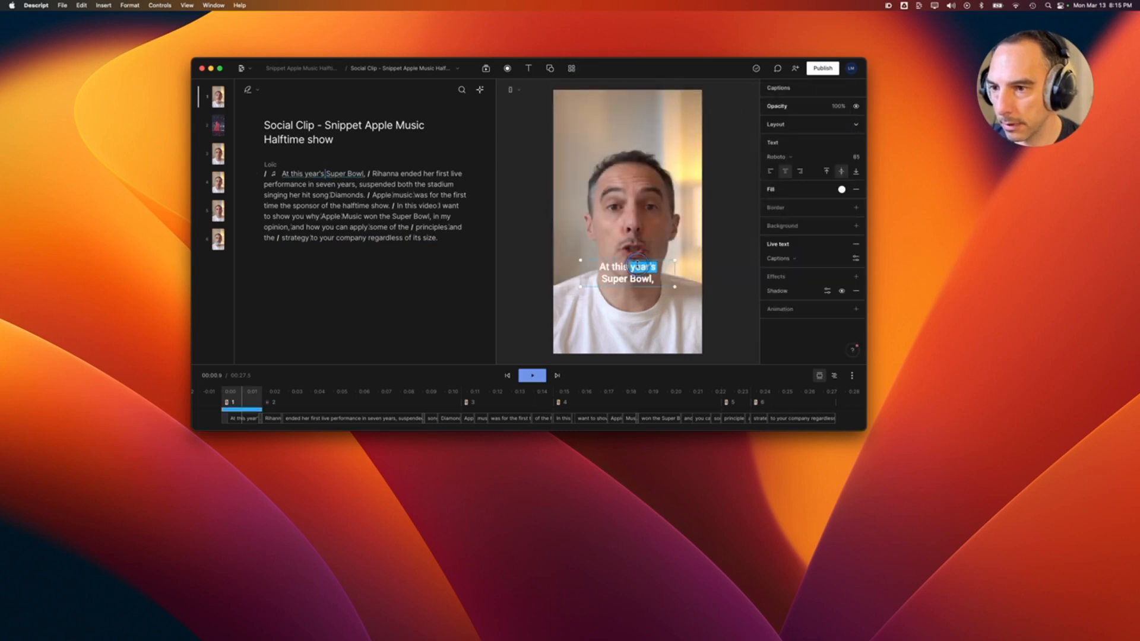
left_click(399, 173)
left_click(571, 68)
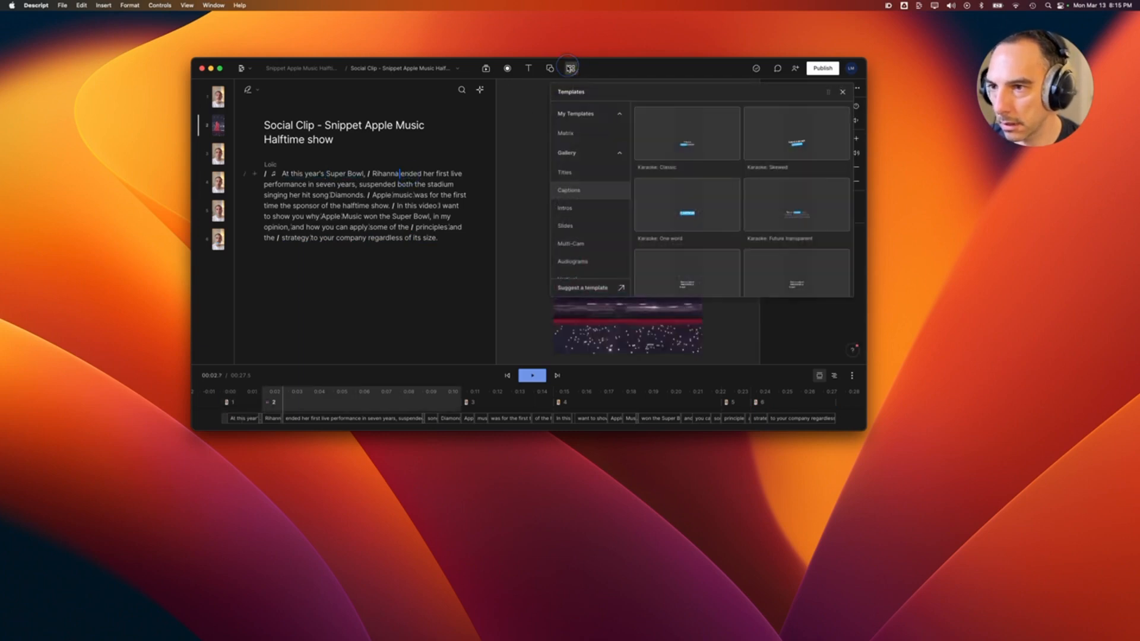
left_click(681, 149)
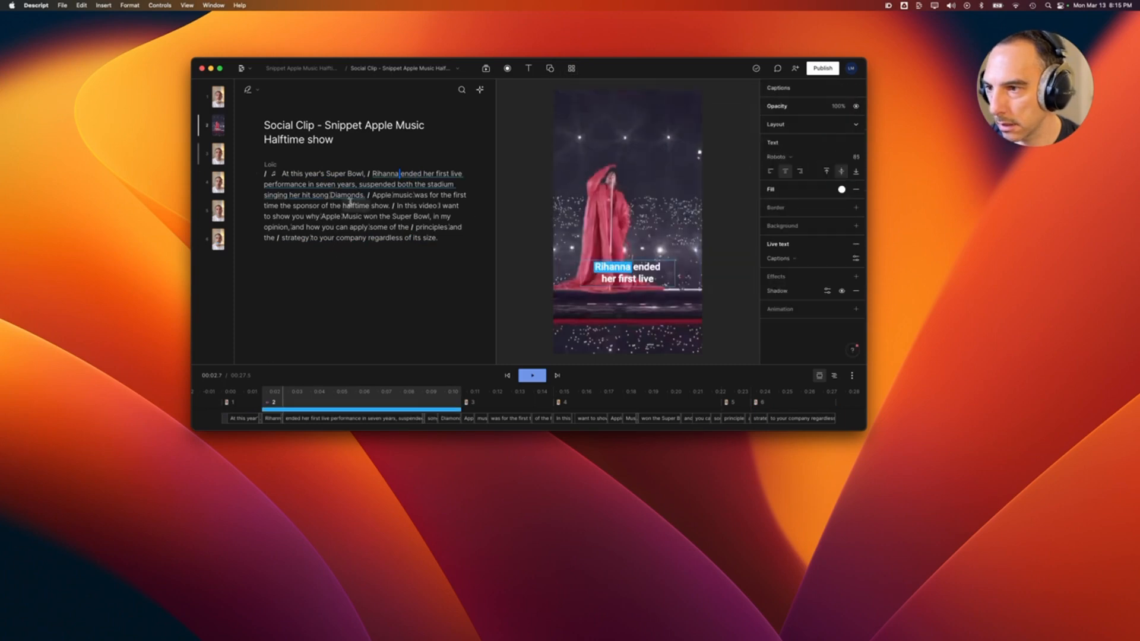
Apply the Karaoke: One word captions template and the Karaoke: Classic template to scene 3.
left_click(391, 196)
left_click(571, 68)
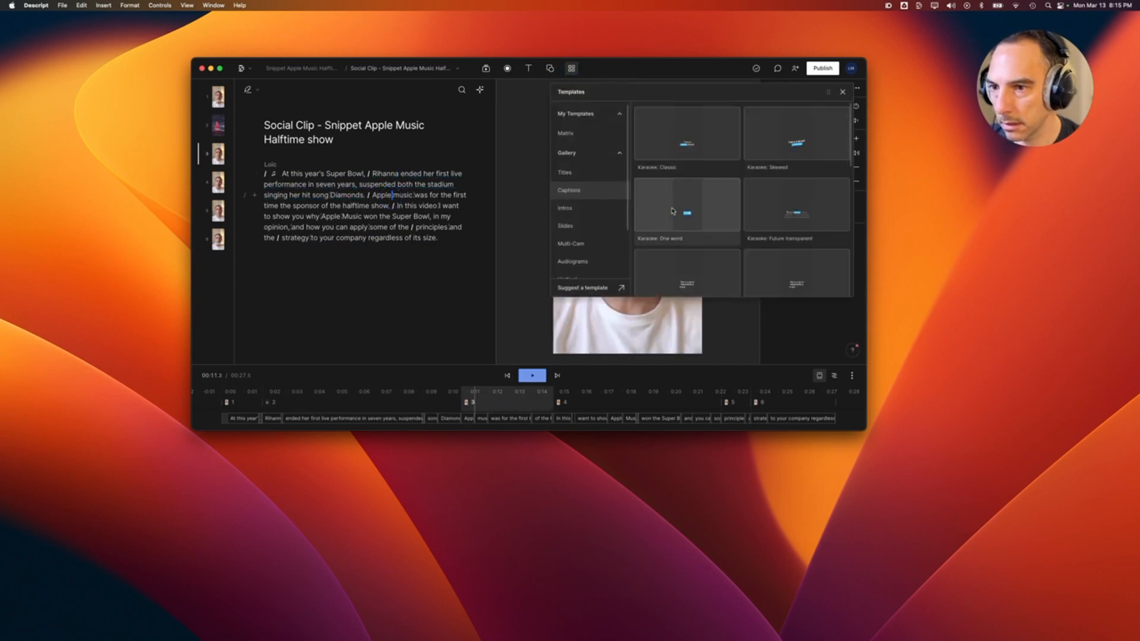
left_click(659, 159)
left_click(571, 67)
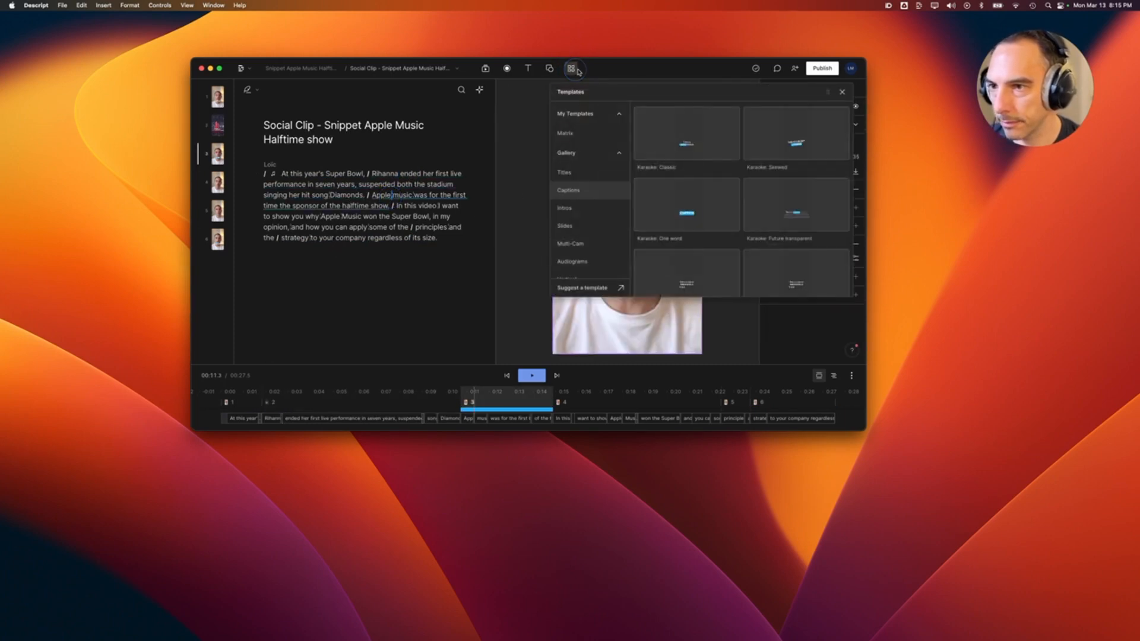
left_click(680, 136)
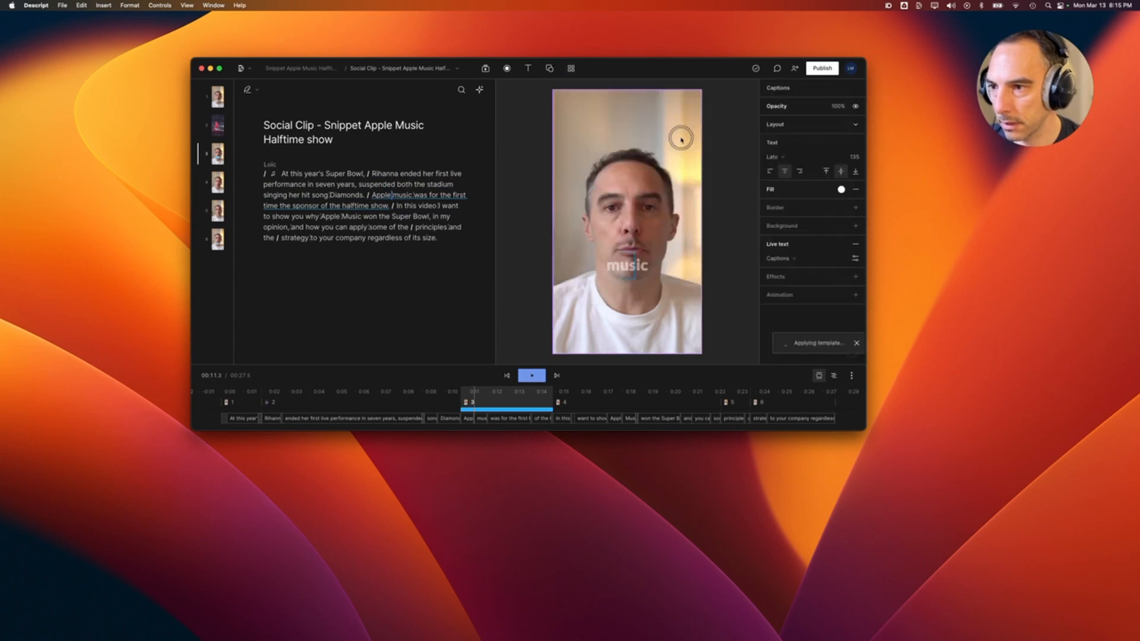
Apply the Karaoke: Classic captions template to scenes 4 and 5.
left_click(400, 217)
left_click(571, 68)
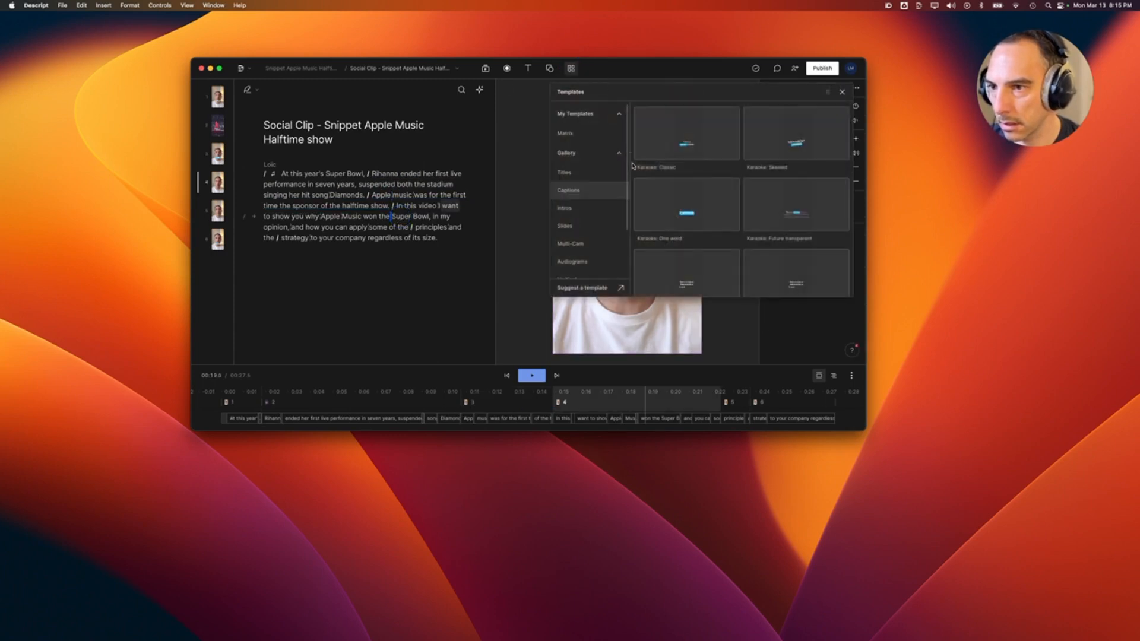
left_click(683, 134)
left_click(439, 227)
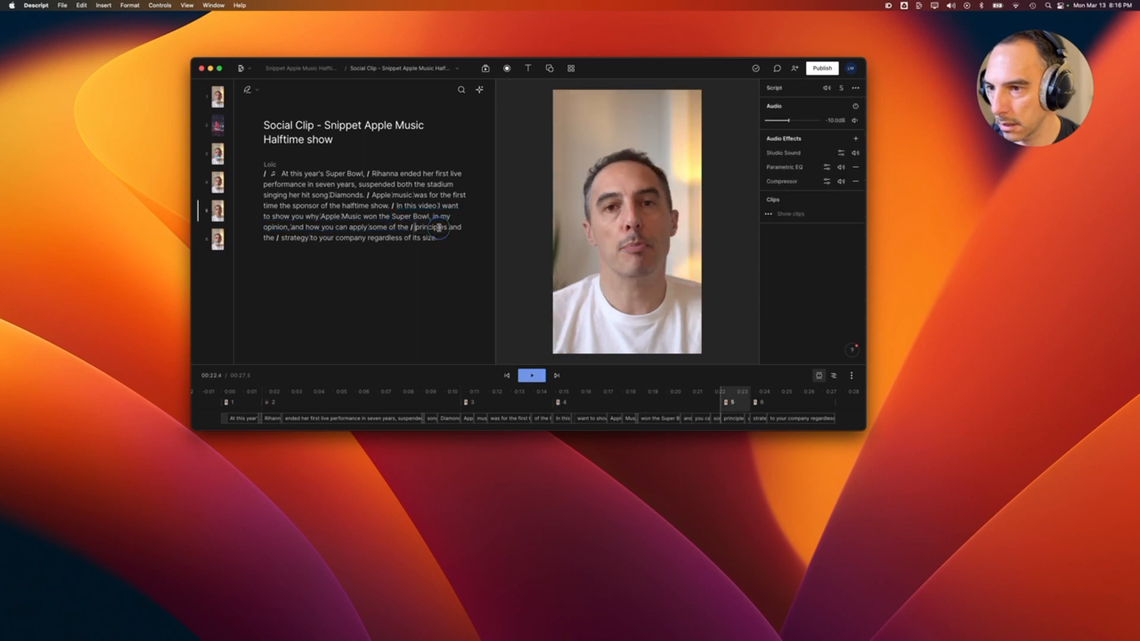
left_click(570, 68)
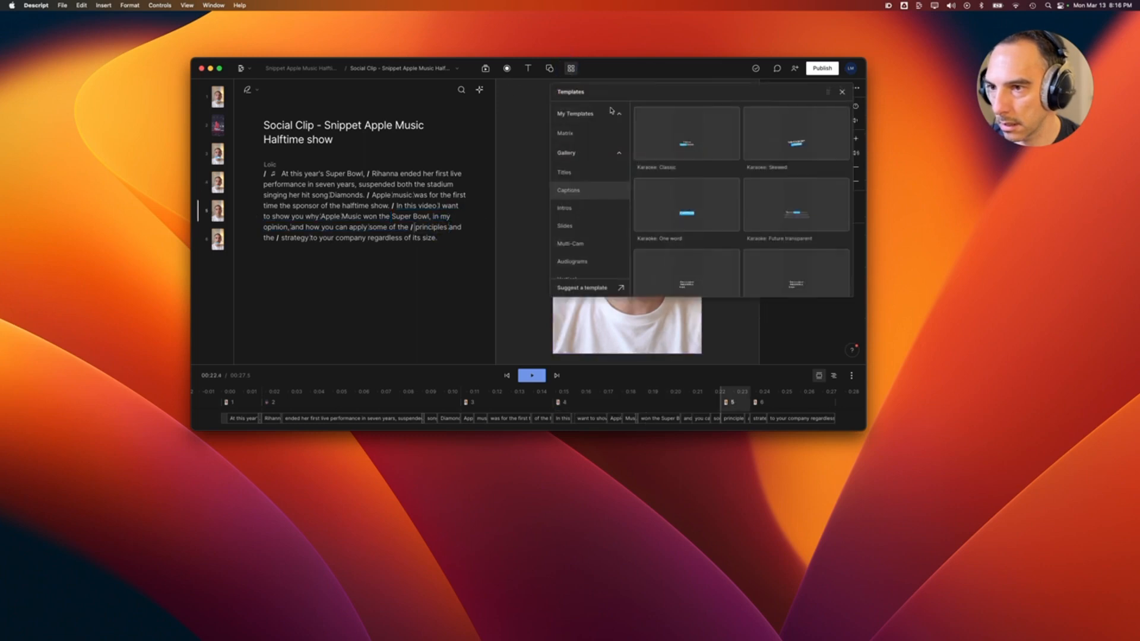
left_click(683, 133)
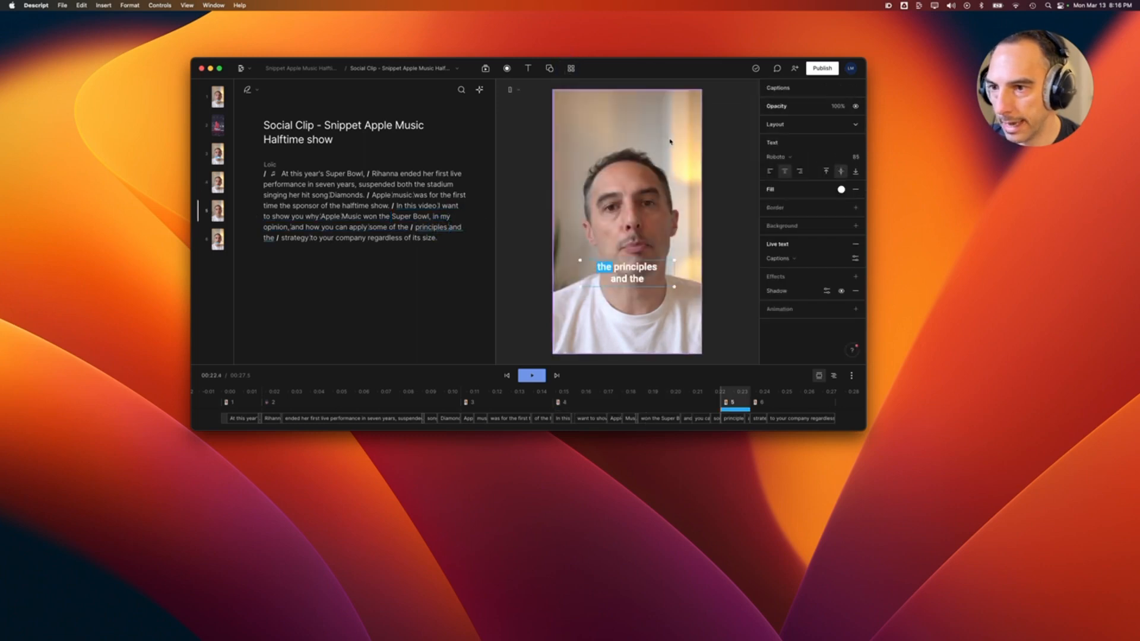
Play the social clip from the start through scene 3 to check the captions.
left_click(281, 174)
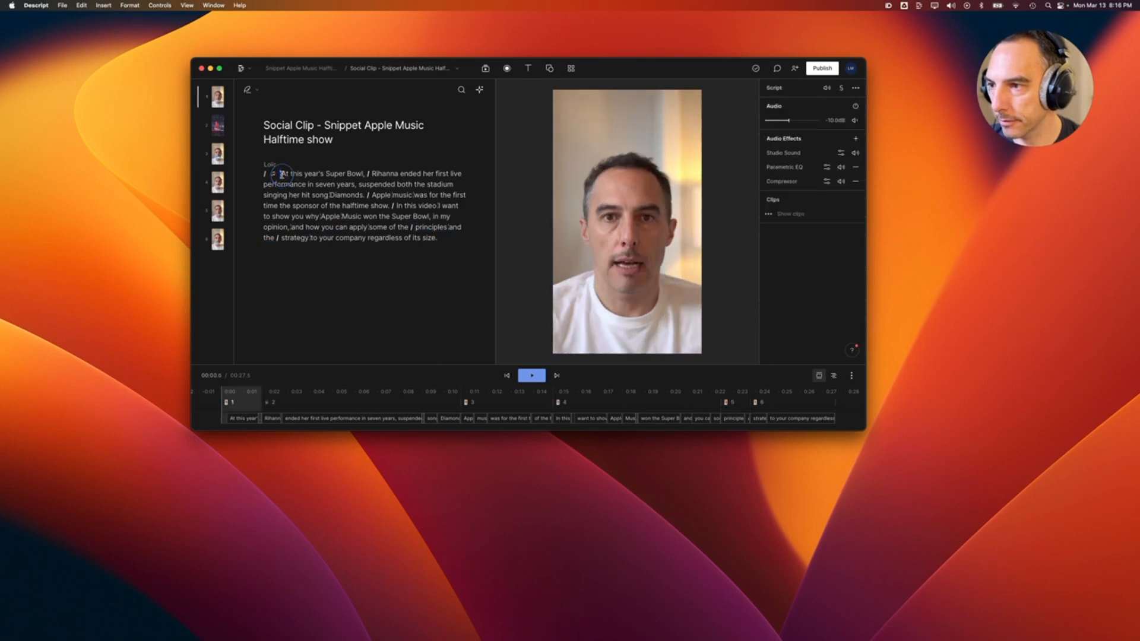
key("space")
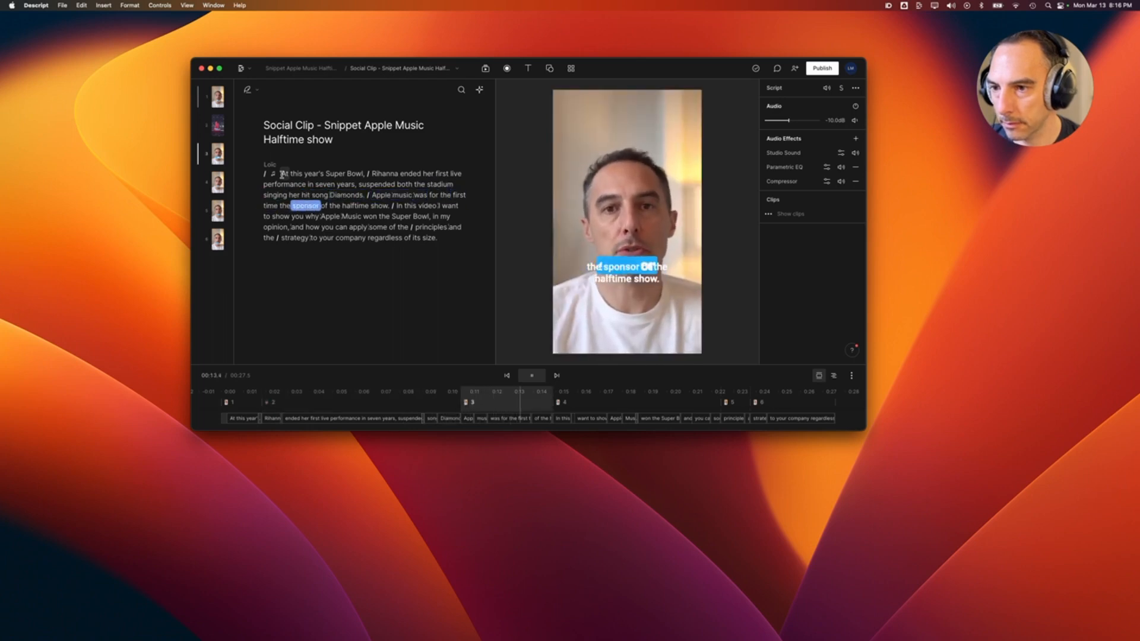
left_click(617, 277)
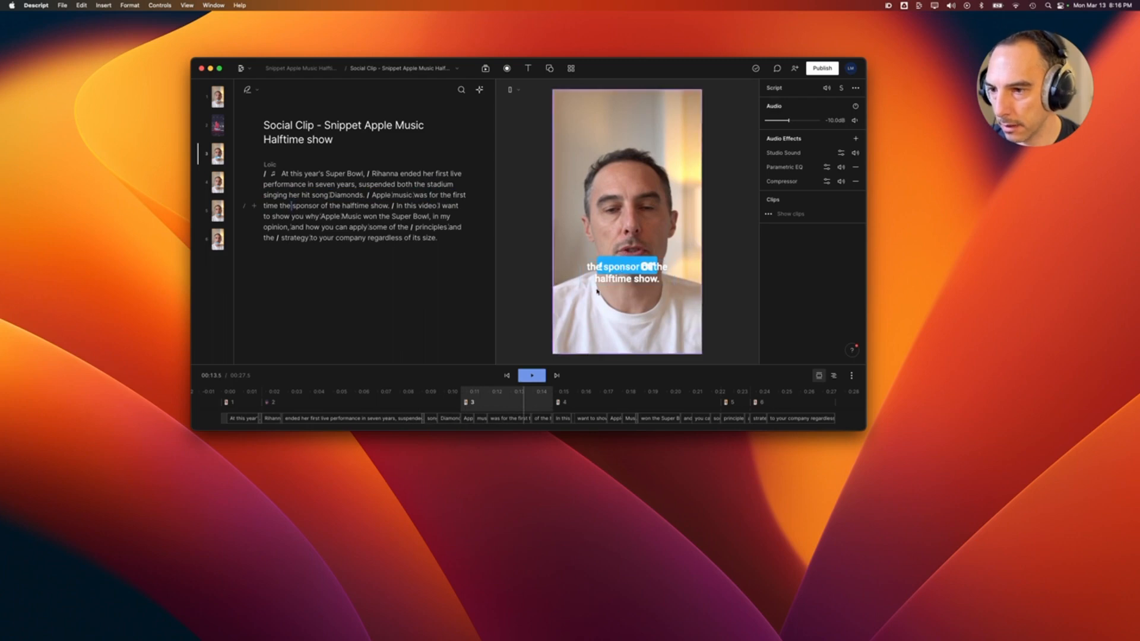
Try to move the overlapping captions in scene 3 and undo the shift of the talking-head video.
left_click(615, 261)
left_click_drag(615, 261, 616, 230)
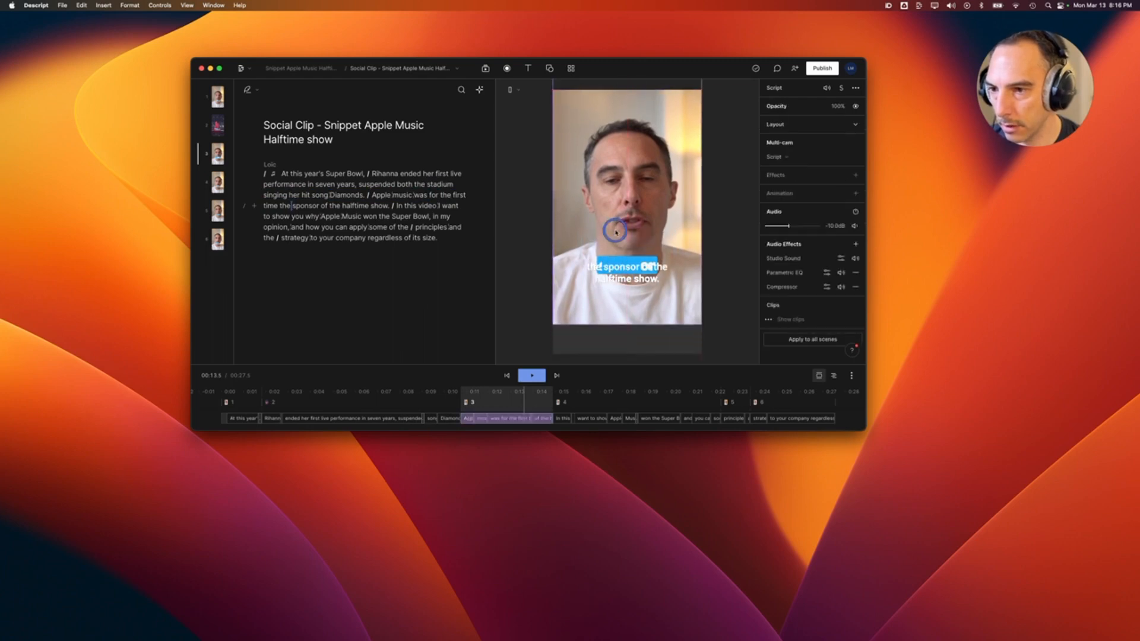
key("super+z")
left_click(726, 253)
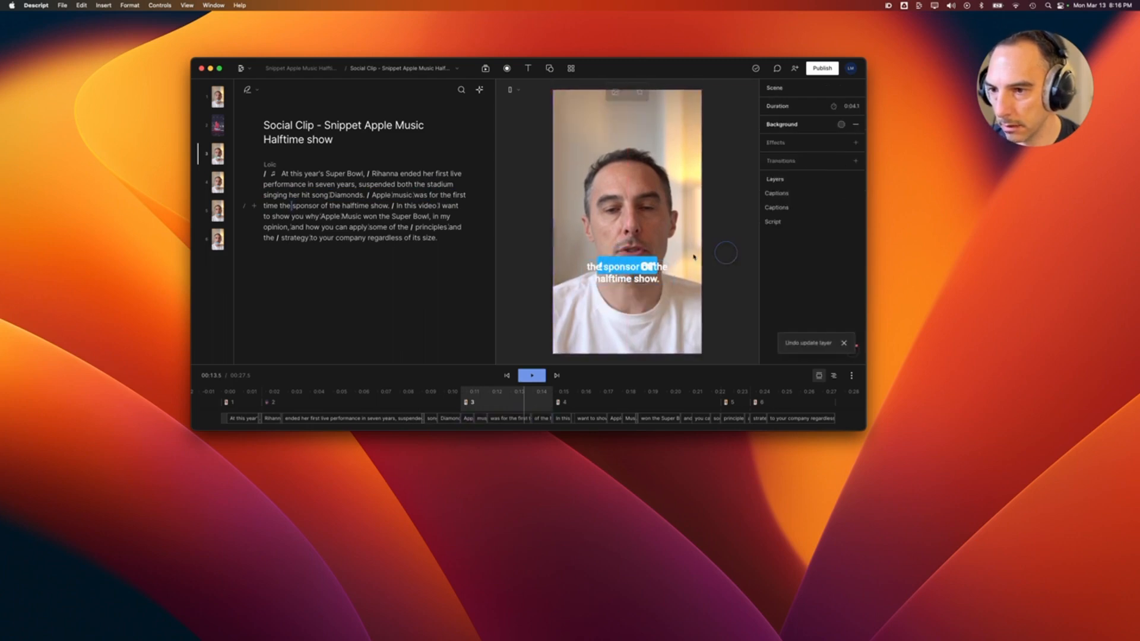
Undo the Karaoke: Classic template in scene 3 and delete the remaining one-word captions there.
left_click(632, 270)
key("super+z")
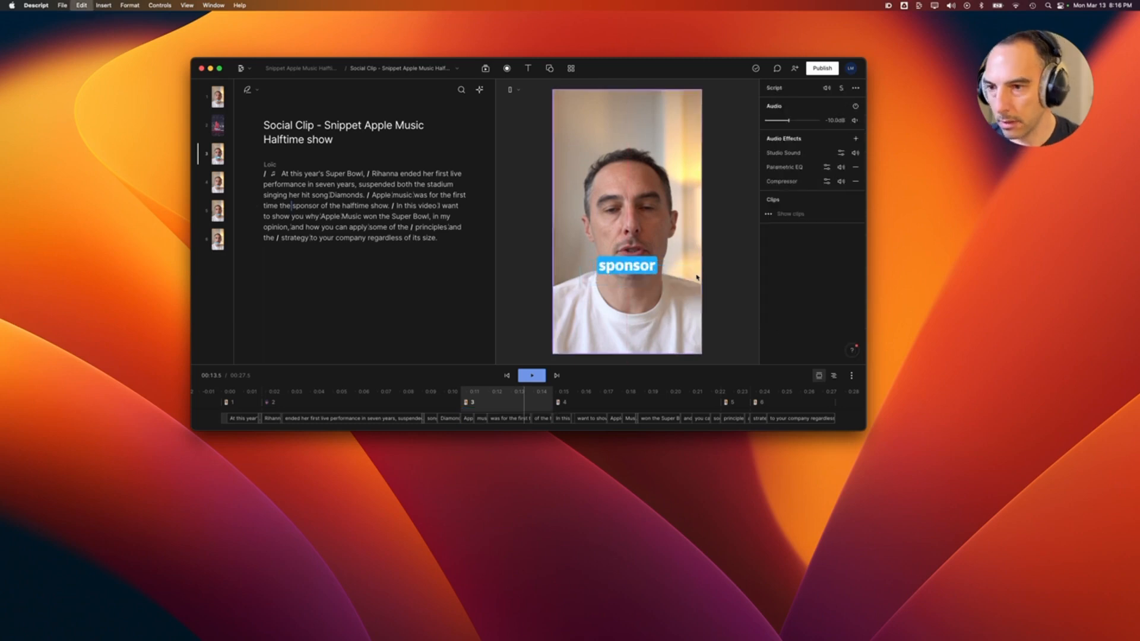
left_click(616, 264)
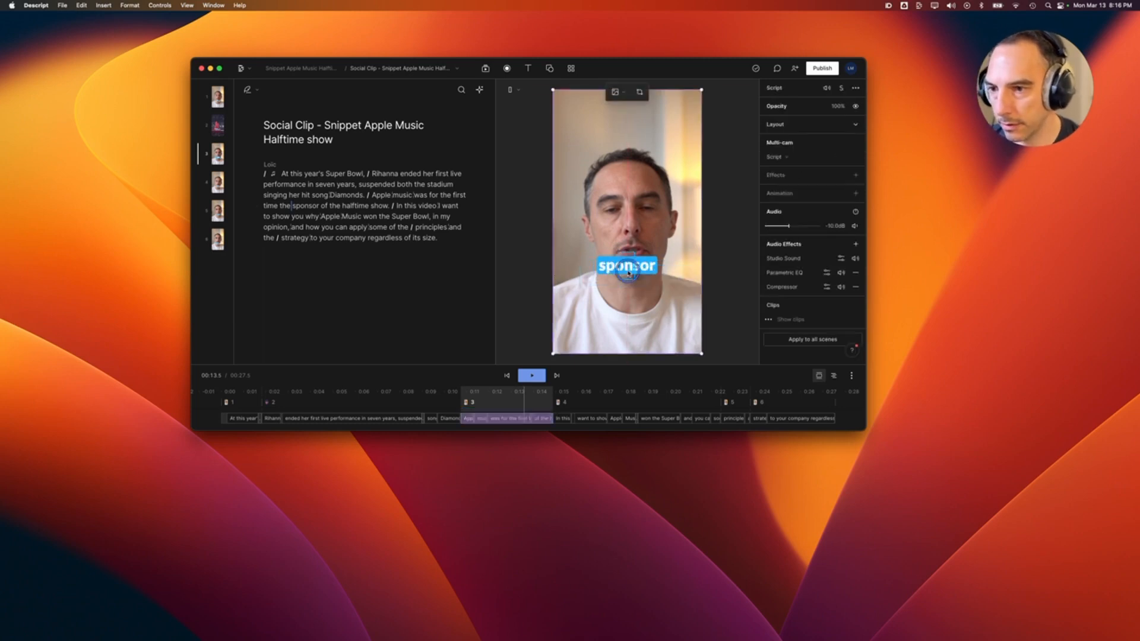
left_click(628, 273)
left_click(642, 271)
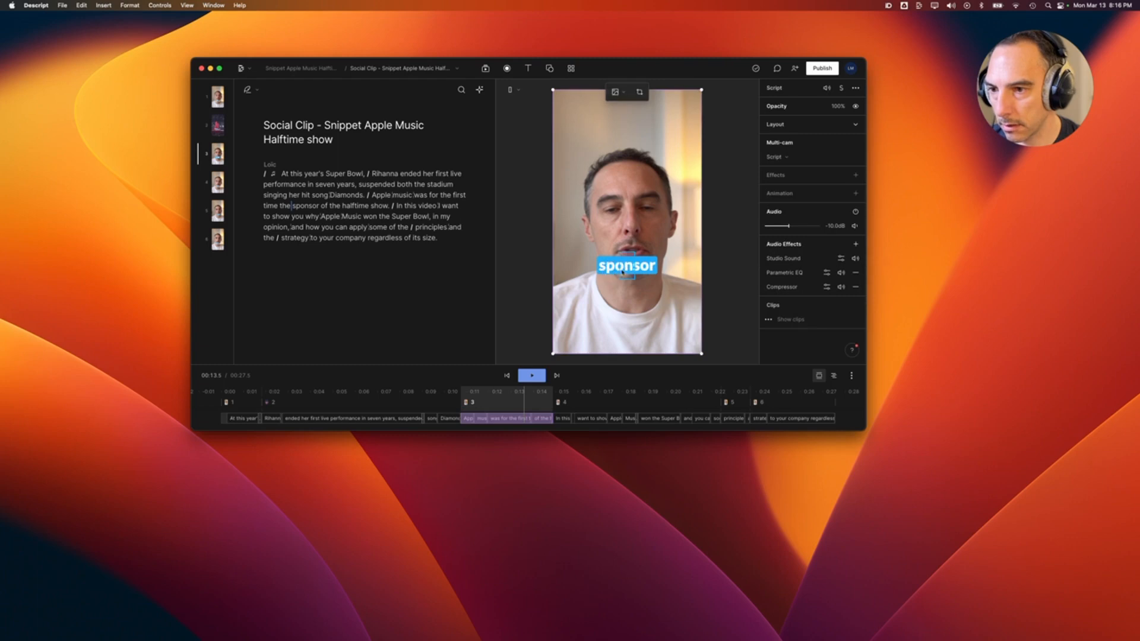
left_click(626, 270)
key("BackSpace")
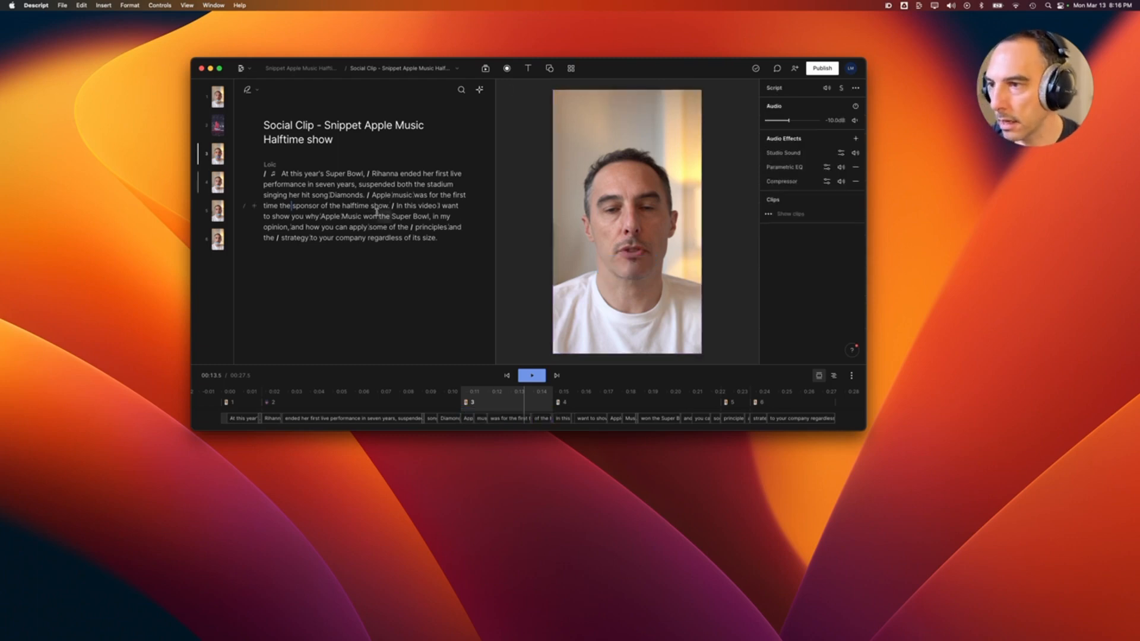
Apply the Karaoke: Classic captions template to scene 3 and play the clip from there to check it.
left_click(571, 67)
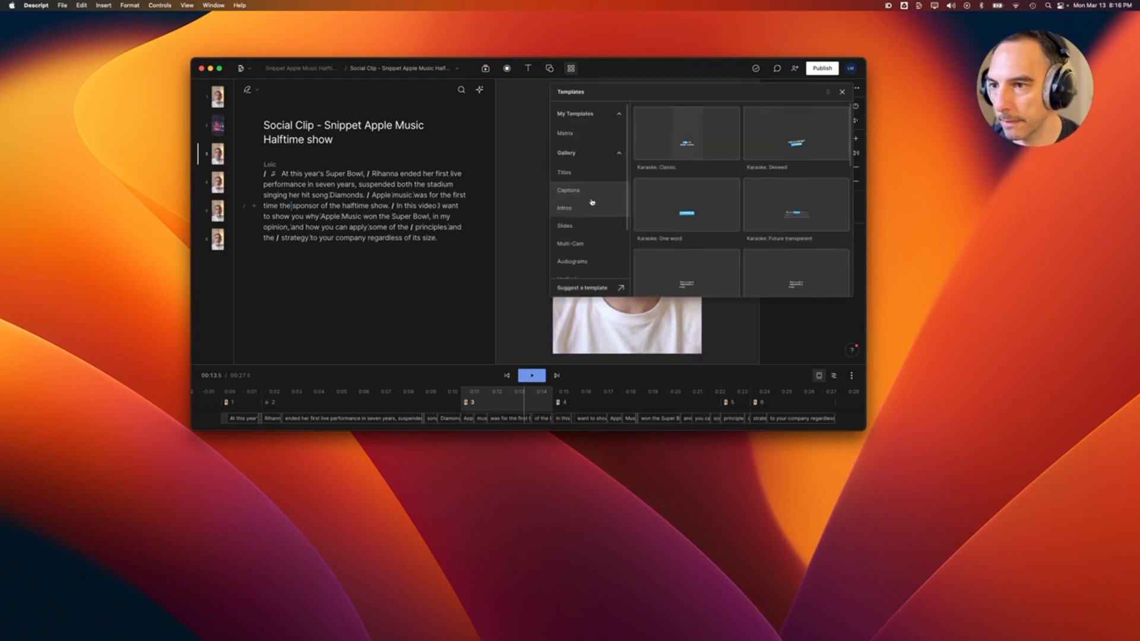
left_click(684, 141)
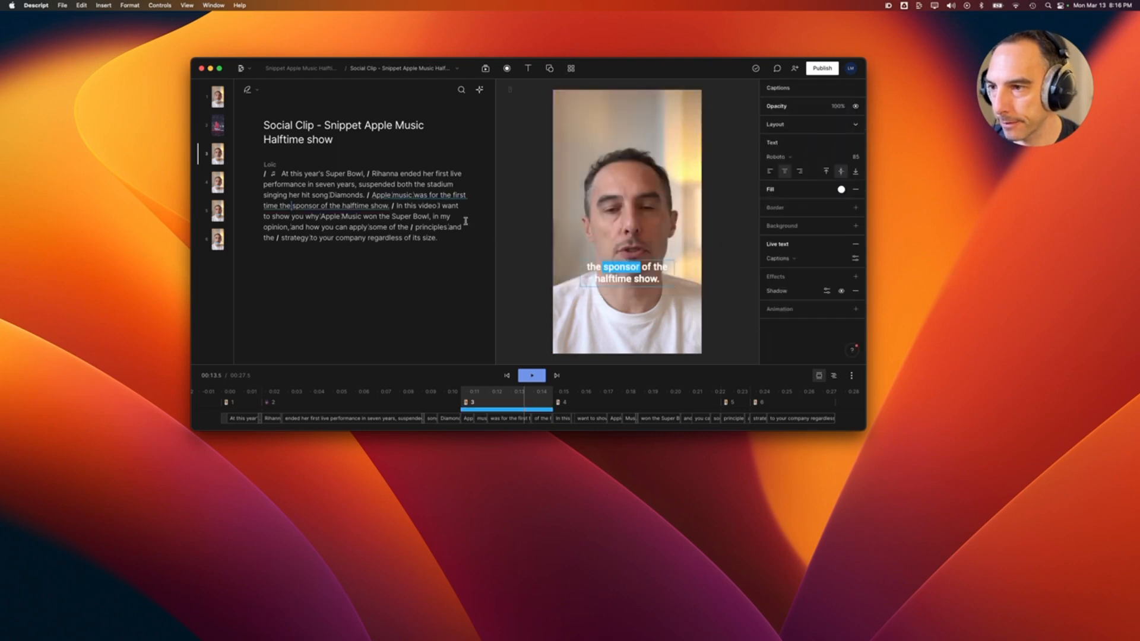
left_click(418, 194)
key("space")
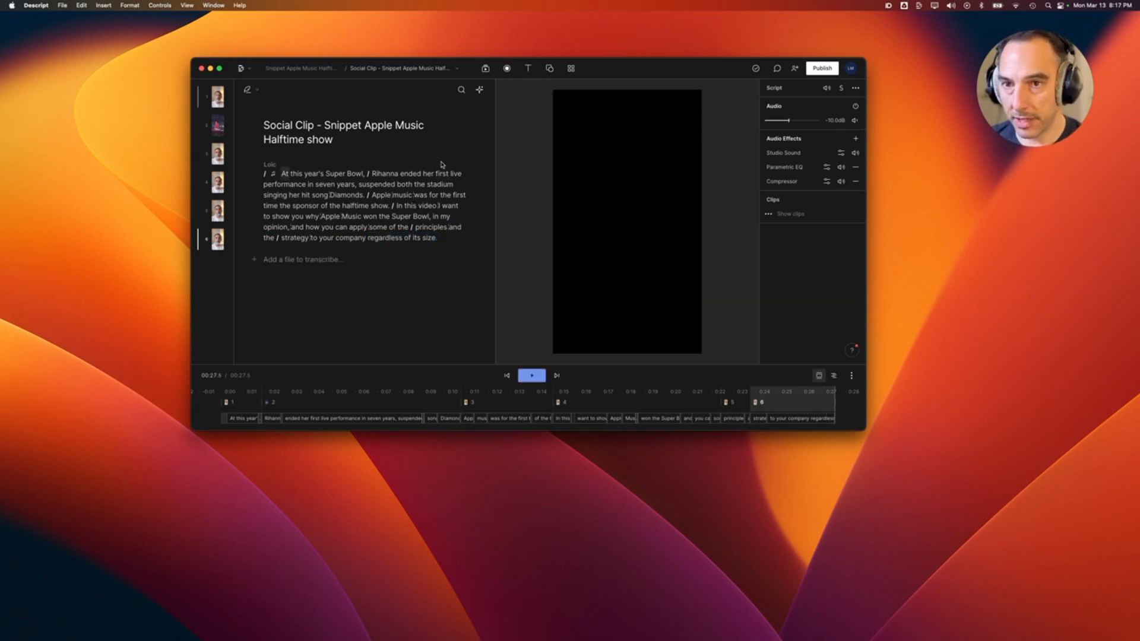
Export the social clip as a 1080p video, saving it in the Descript Intro video folder under the suggested name.
left_click(822, 68)
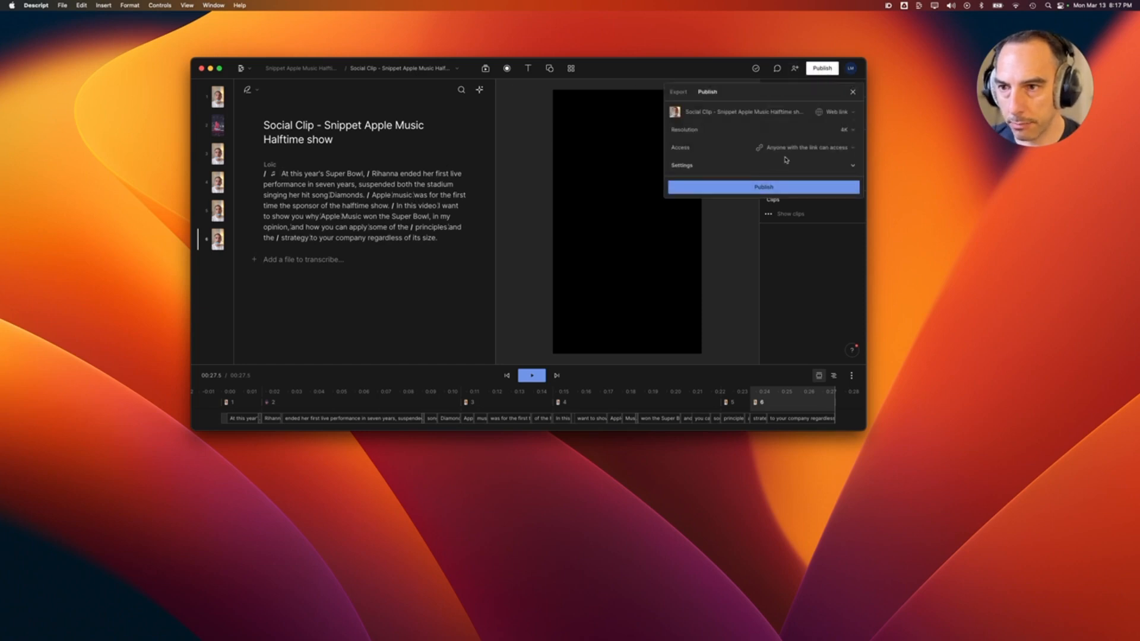
left_click(678, 91)
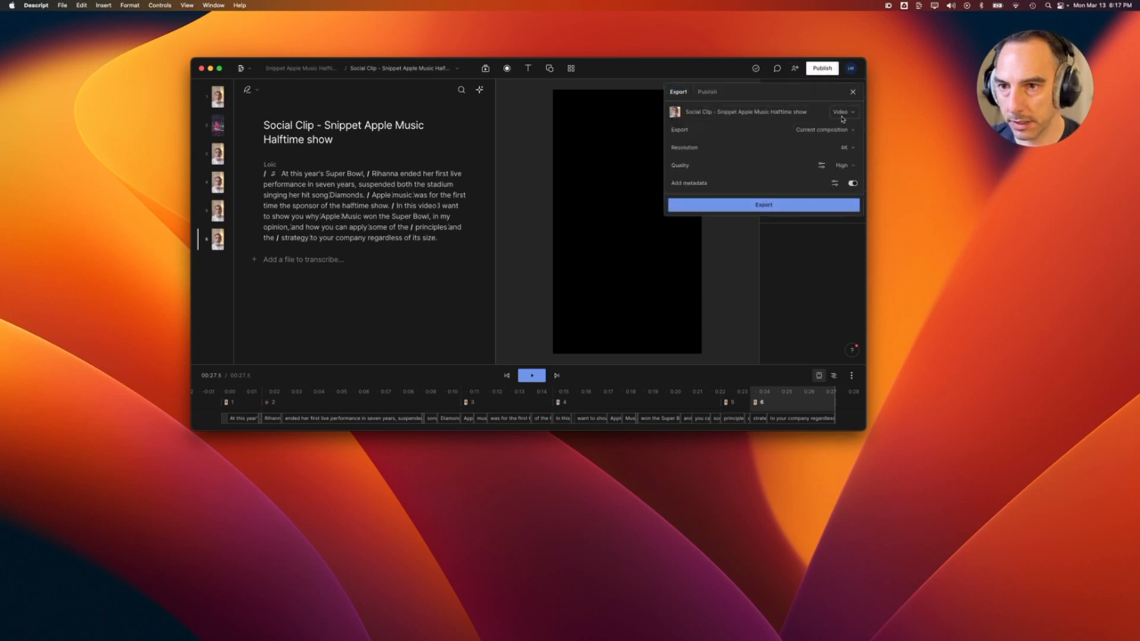
left_click(849, 149)
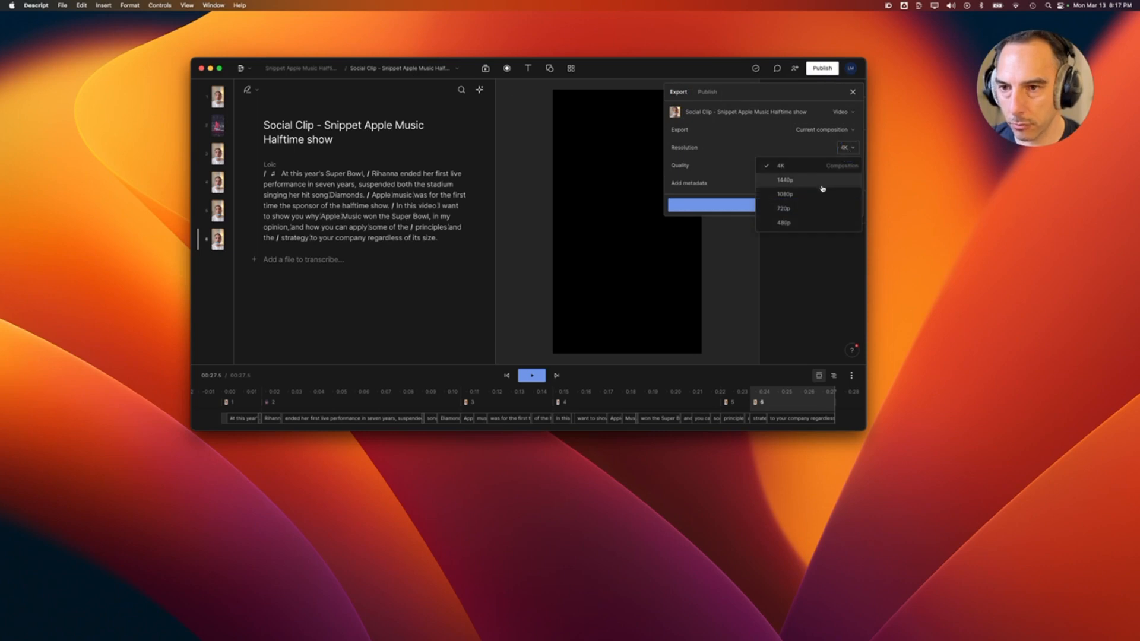
left_click(827, 203)
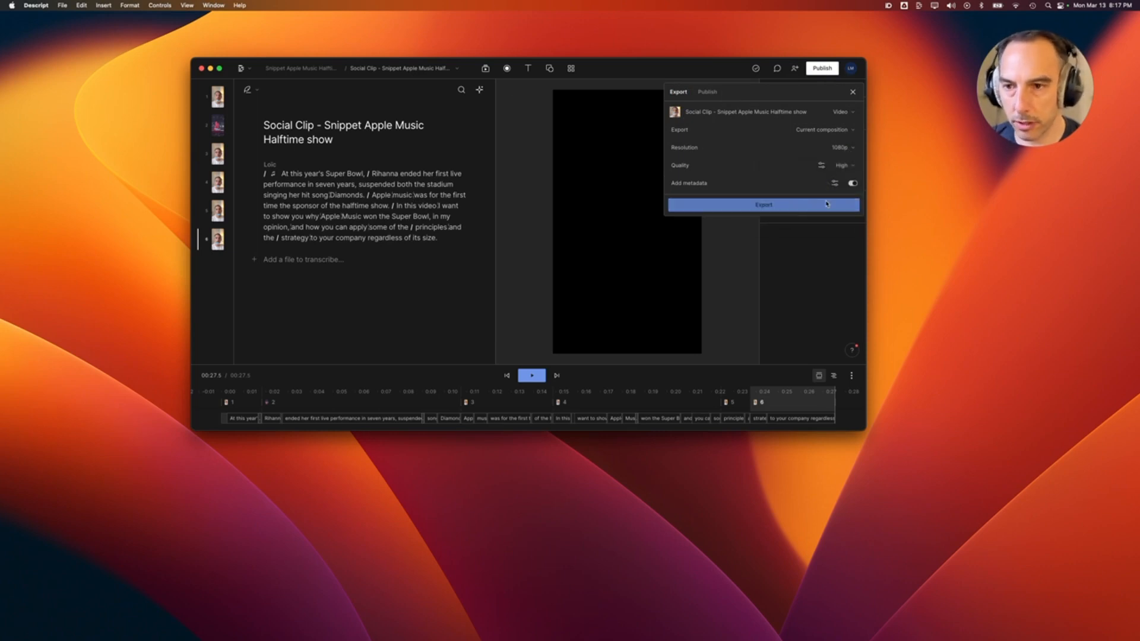
left_click(826, 204)
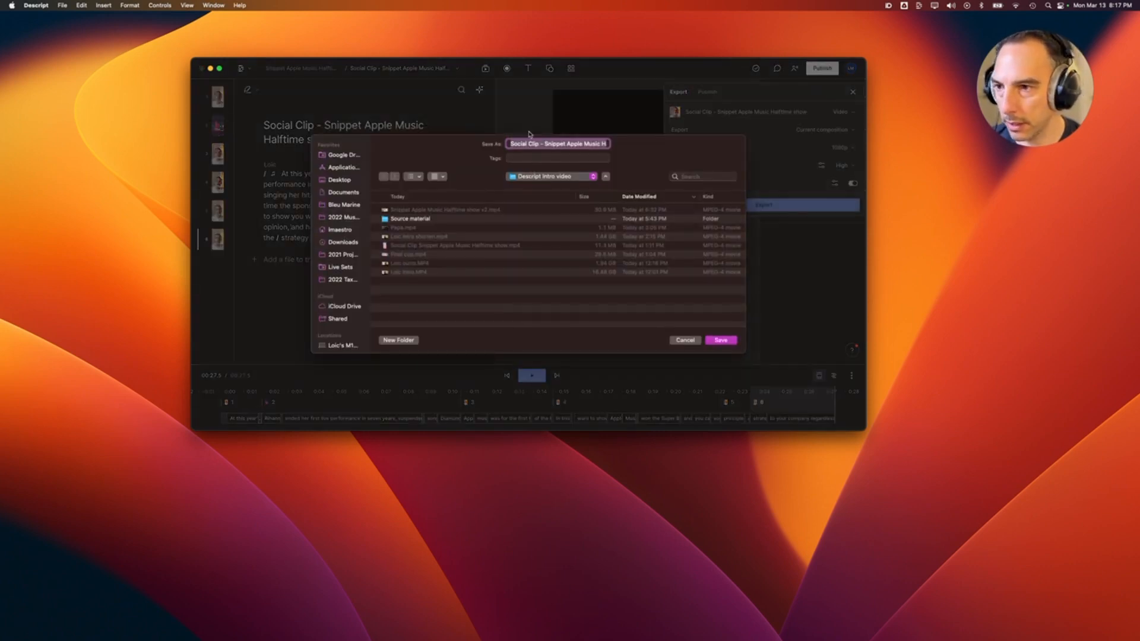
left_click(721, 340)
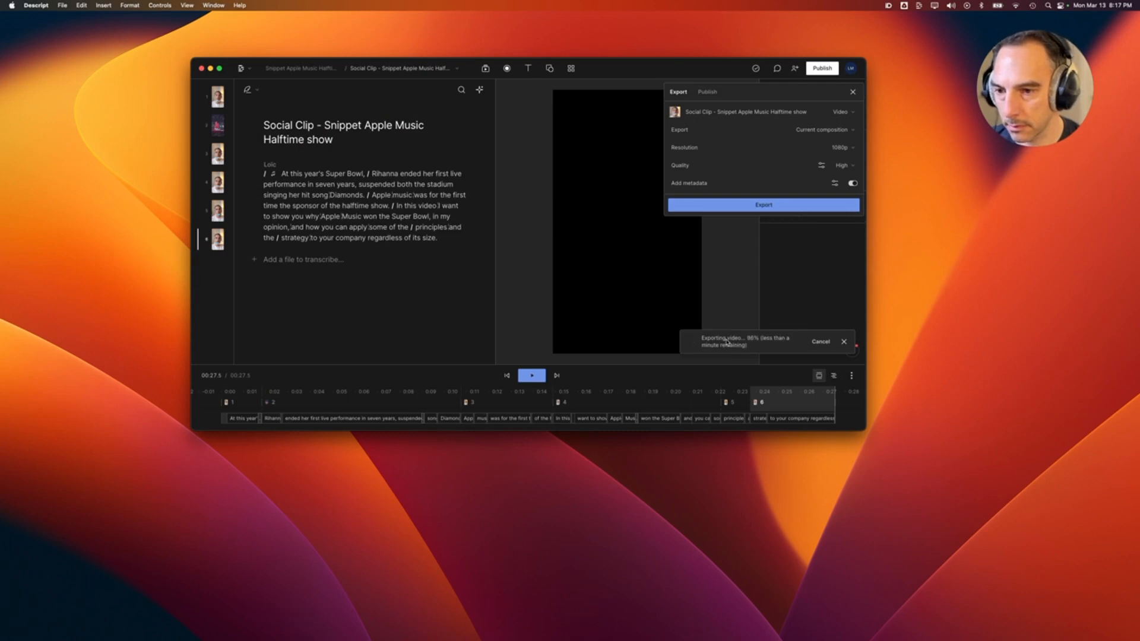
Open the exported social clip in QuickTime Player, play its opening to check the captions, and pause it.
mouse_move(1139, 306)
left_mouse_down()
mouse_move(795, 312)
mouse_move(969, 318)
mouse_move(1139, 297)
left_mouse_up()
left_click_drag(1139, 189, 693, 92)
key("space")
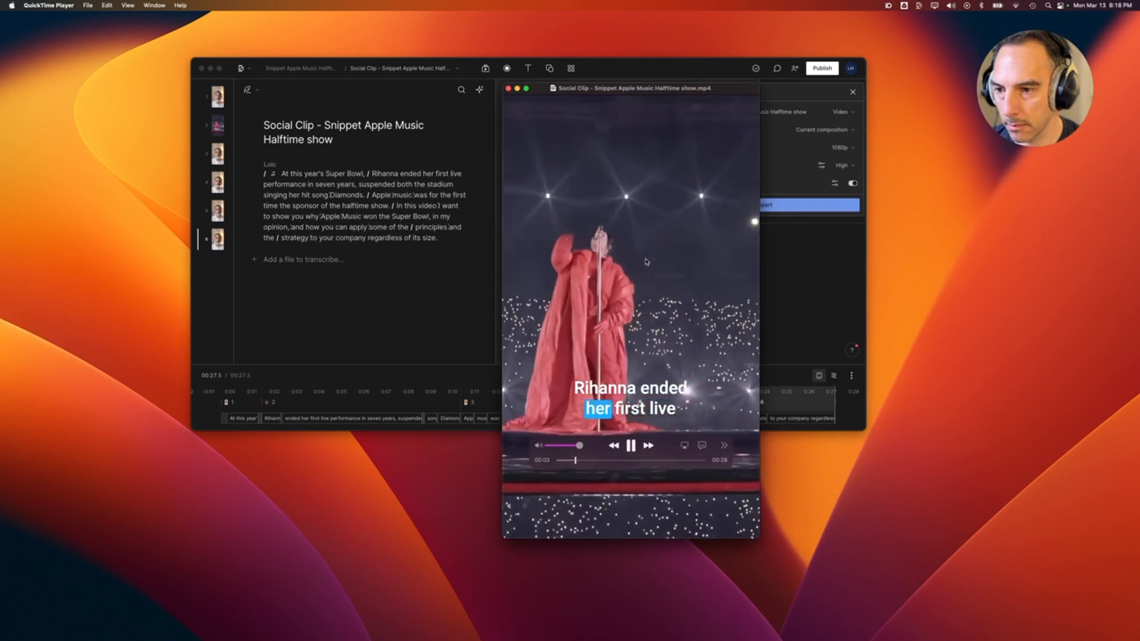
key("space")
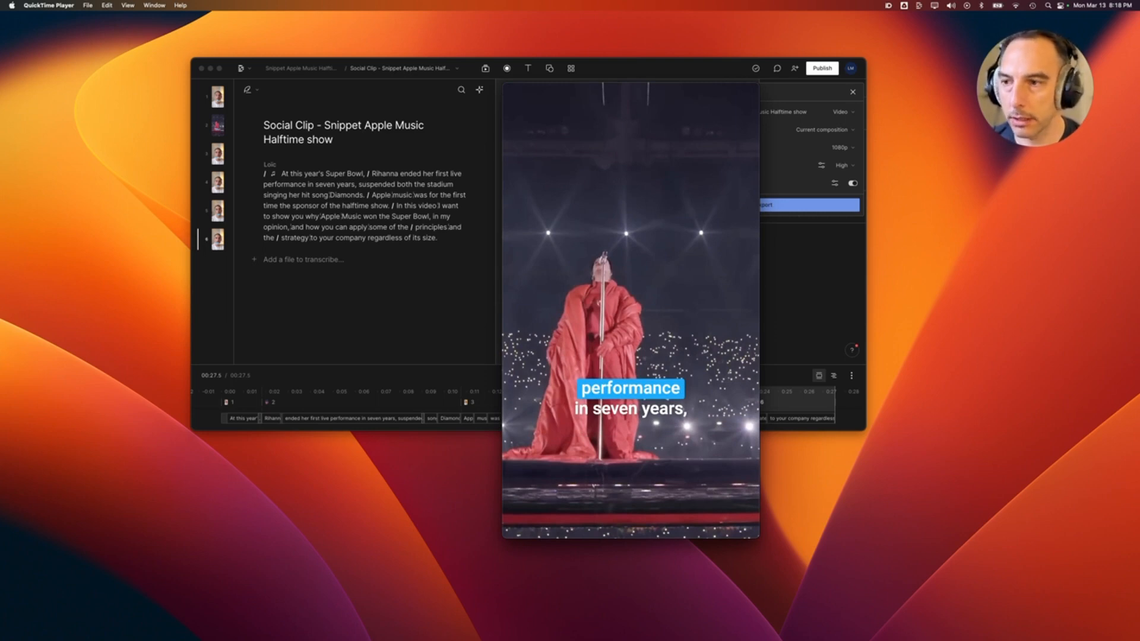
mouse_move(646, 260)
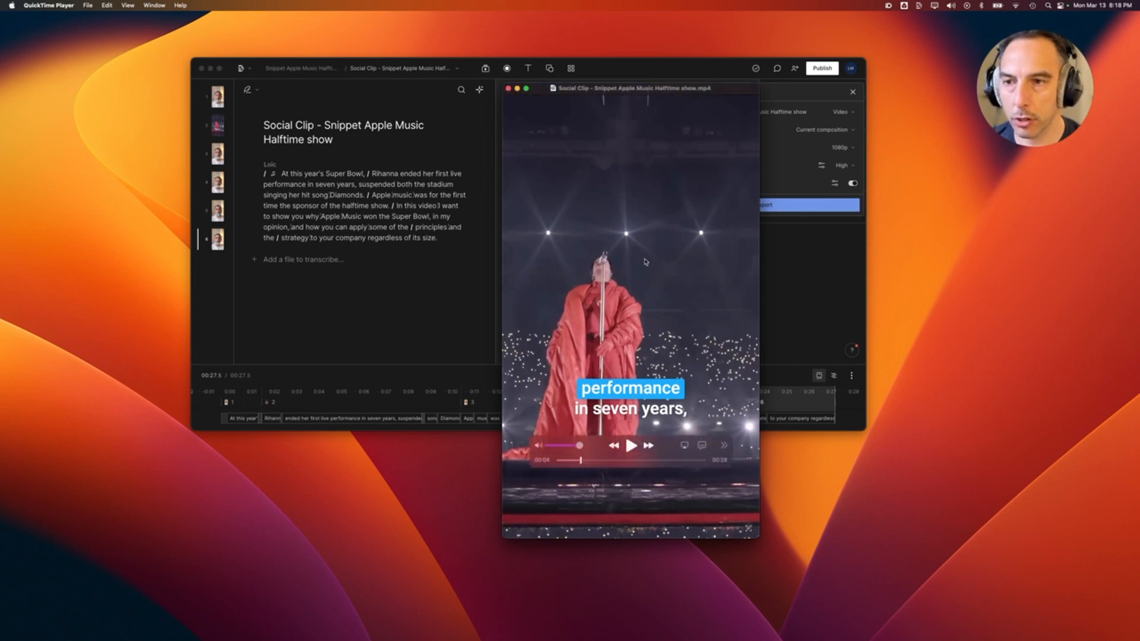